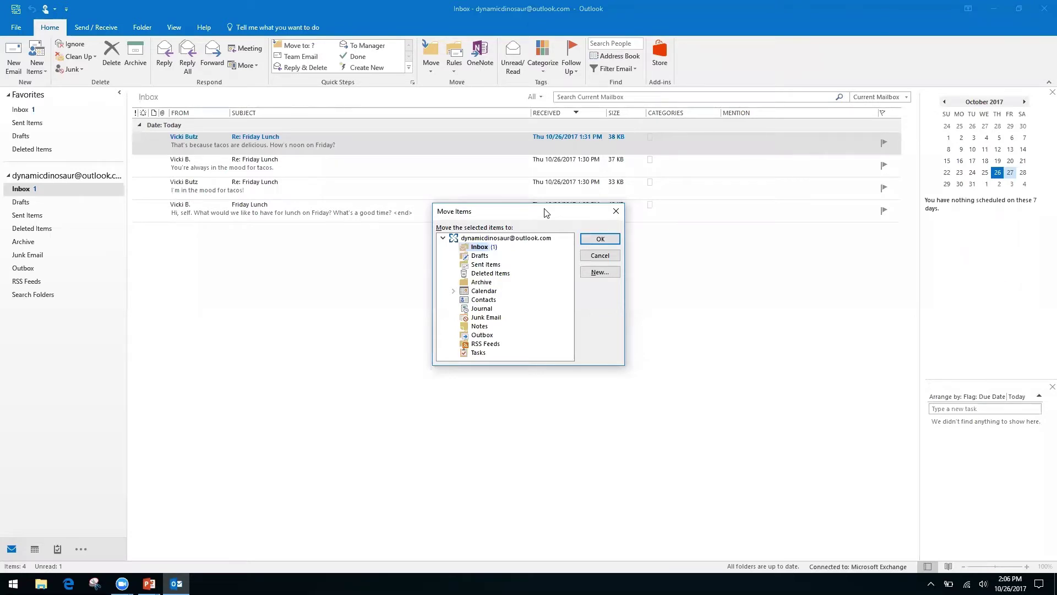
# Cancel moving the message so it stays in the Inbox, then bring up the Keyboard Shortcuts slide.
pyautogui.press('Down')
pyautogui.press('Down')
pyautogui.press('Down')
pyautogui.press('Down')
pyautogui.press('Up')
pyautogui.press('Up')
pyautogui.press('Up')
pyautogui.press('Up')
pyautogui.click(611, 217)
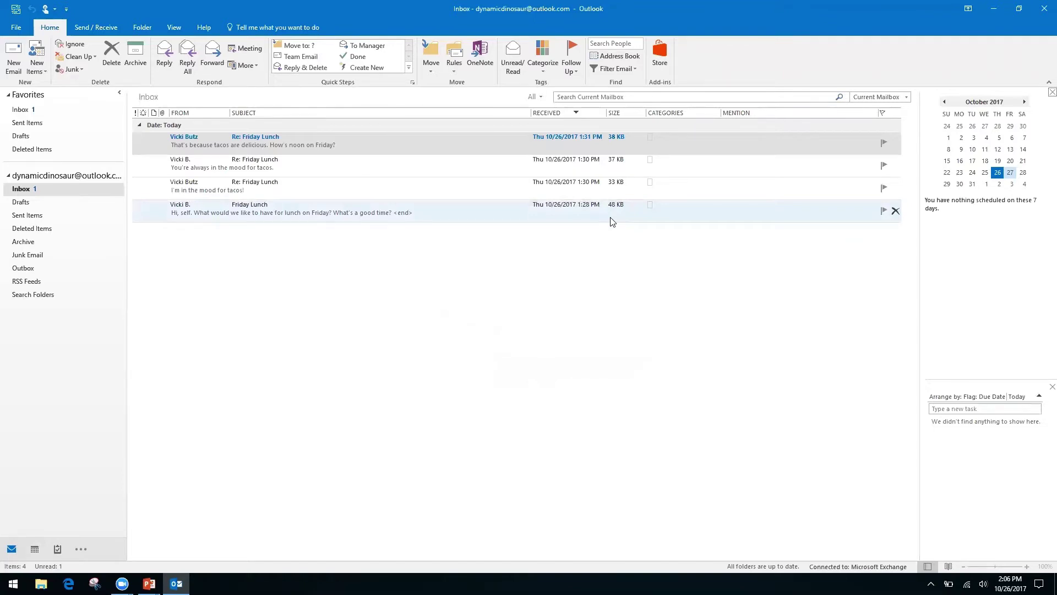
pyautogui.hotkey('alt', 'Tab')
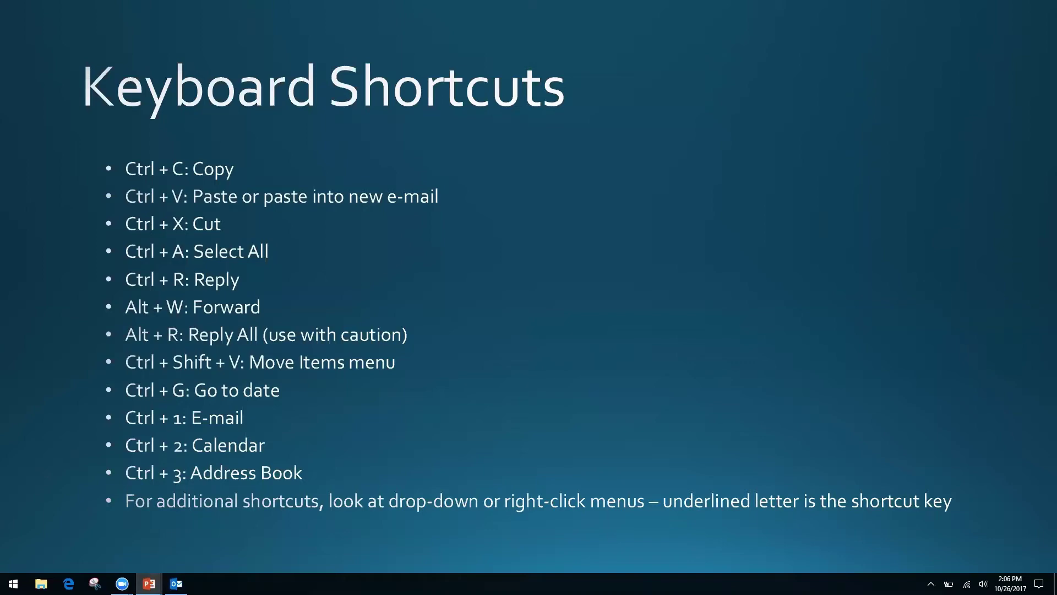
# Switch from the Keyboard Shortcuts slide back to the Outlook Inbox.
pyautogui.hotkey('alt', 'Tab')
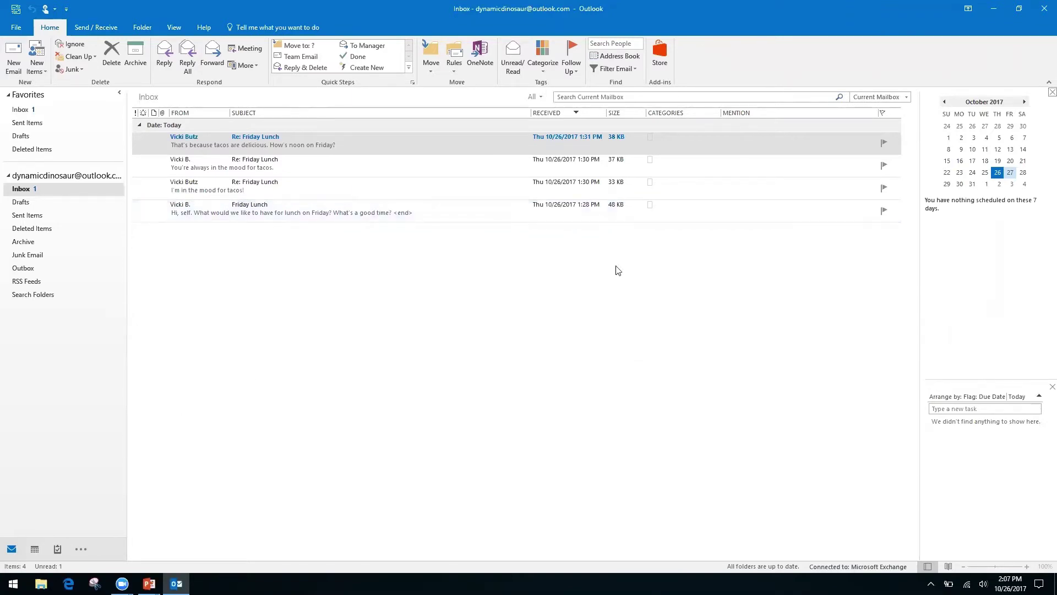
# Open the calendar in Month view and go to the date 11/2/17.
pyautogui.hotkey('ctrl', '2')
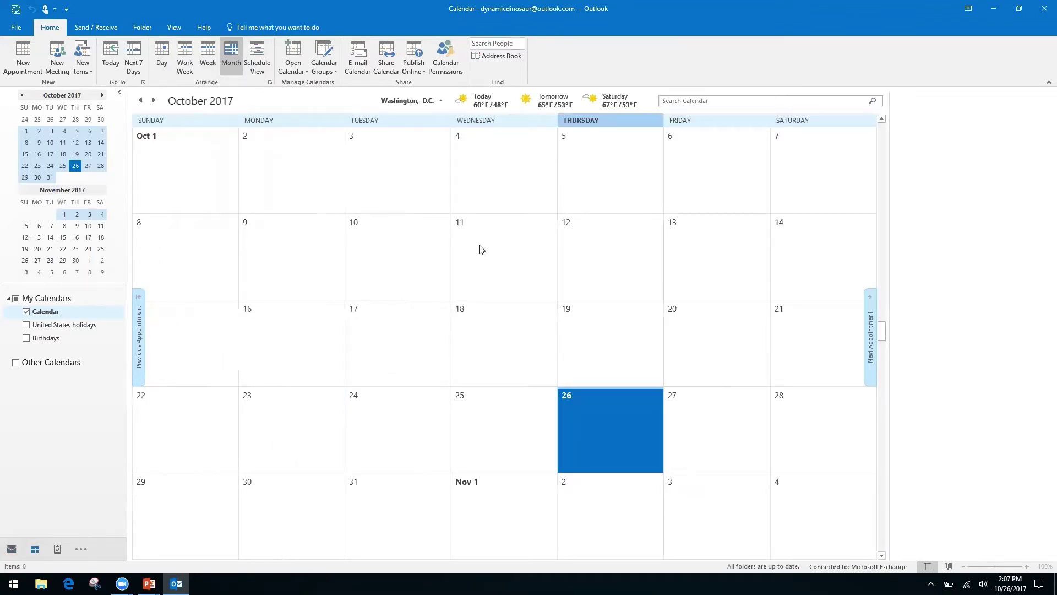
pyautogui.hotkey('ctrl', 'g')
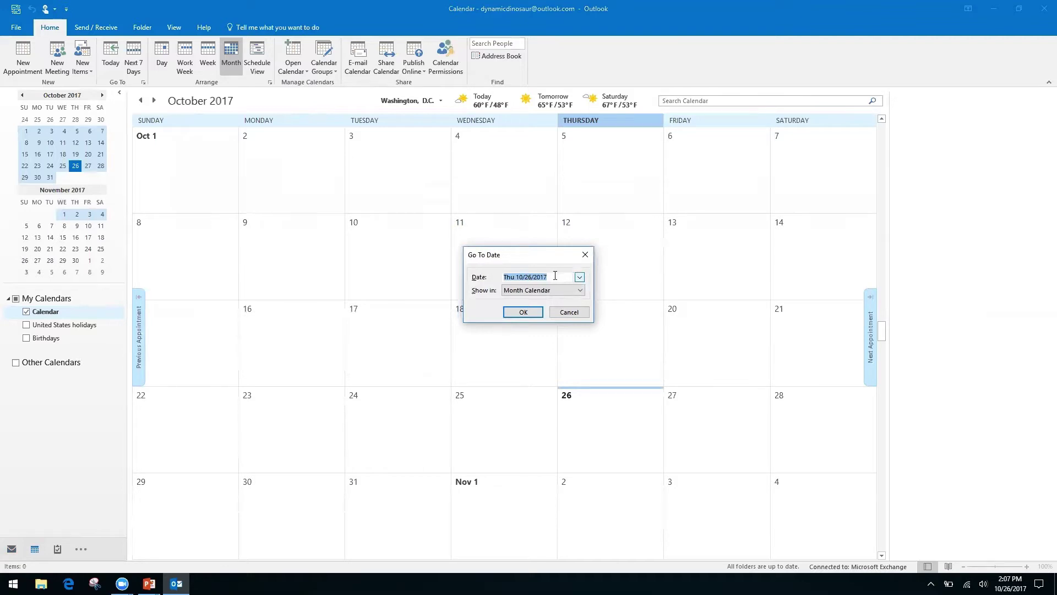
pyautogui.write('11/2/17')
pyautogui.press('Return')
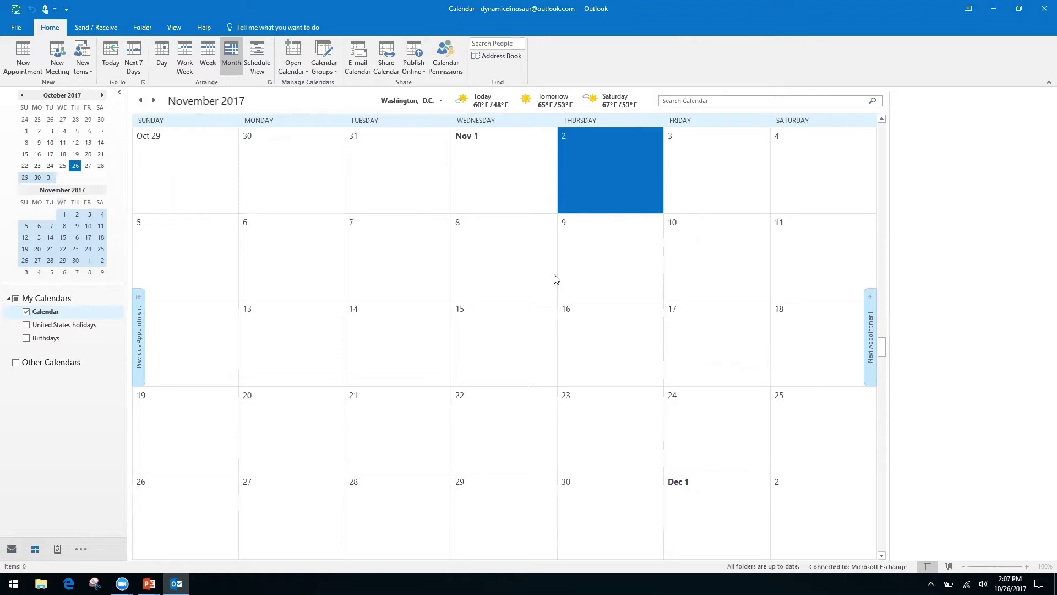
# Page forward to March 2018 and back to October 2017, then show the Keyboard Shortcuts slide.
pyautogui.click(103, 96)
pyautogui.click(103, 96)
pyautogui.click(103, 97)
pyautogui.click(103, 96)
pyautogui.click(103, 96)
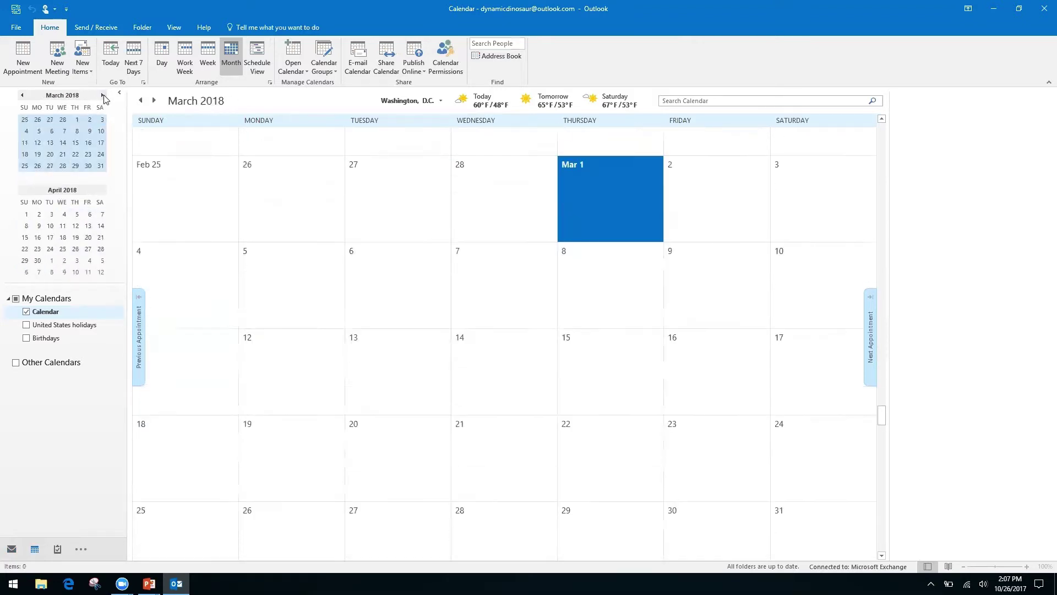
pyautogui.click(22, 96)
pyautogui.click(22, 96)
pyautogui.click(22, 96)
pyautogui.click(22, 97)
pyautogui.click(22, 96)
pyautogui.click(22, 96)
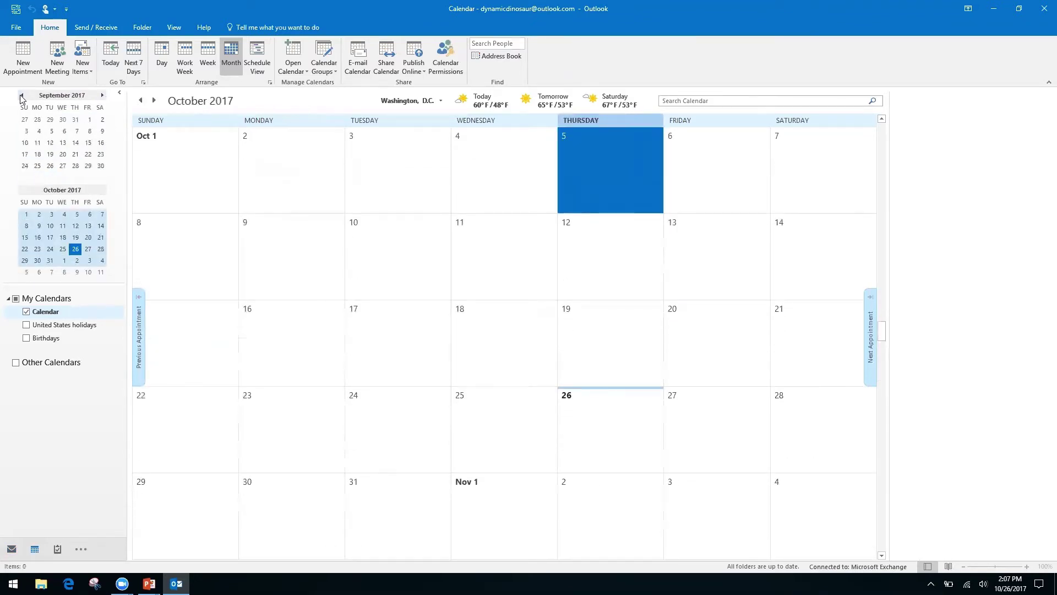
pyautogui.hotkey('alt', 'Tab')
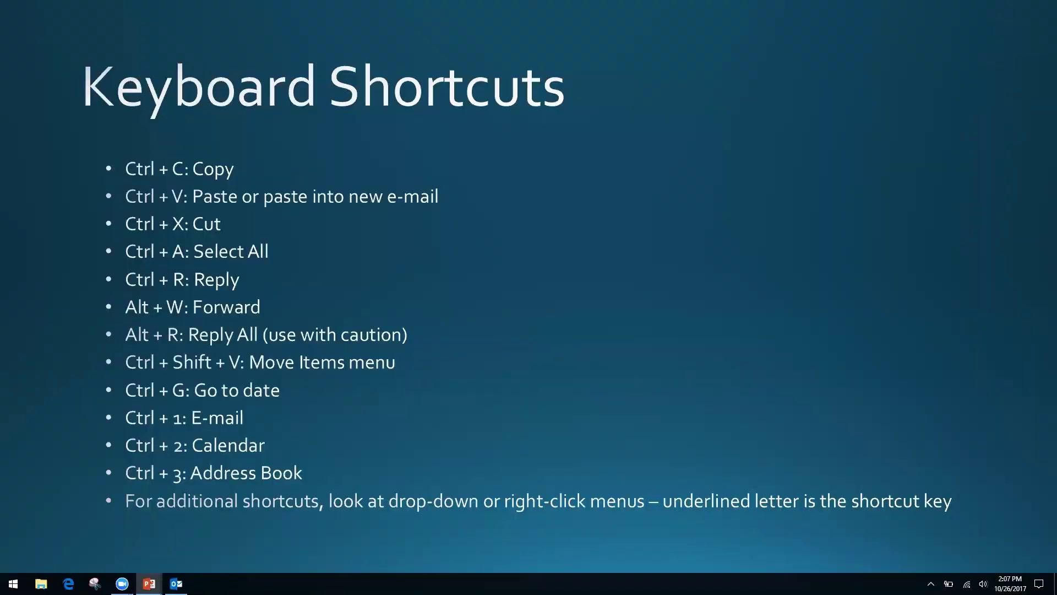
# Return from the Keyboard Shortcuts slide to the Outlook calendar showing October 2017.
pyautogui.hotkey('alt', 'Tab')
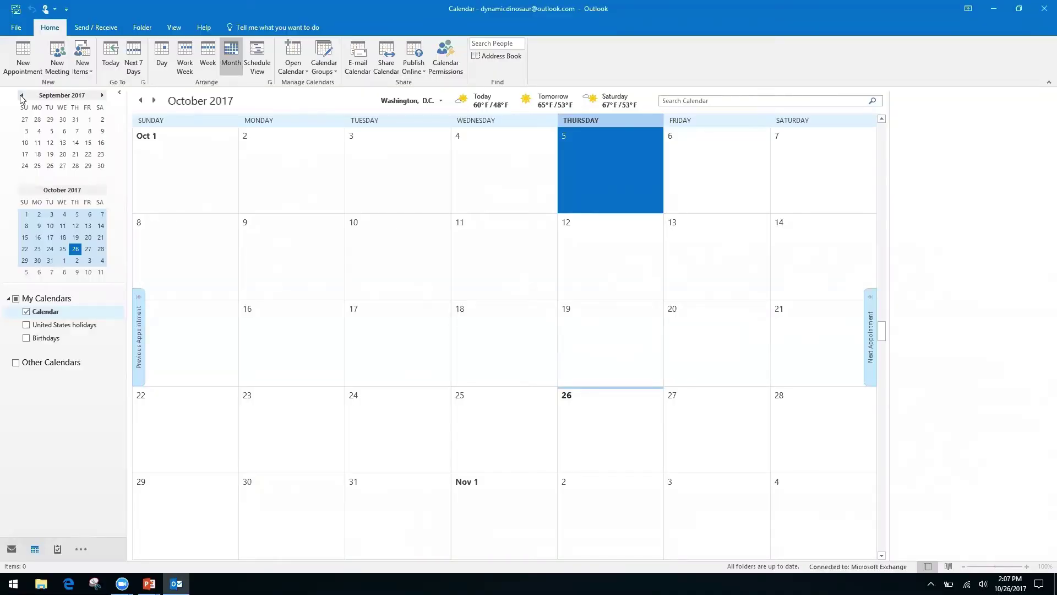
# Cycle through the Mail, Calendar and People views with Ctrl+1, Ctrl+2 and Ctrl+3.
pyautogui.hotkey('ctrl', '1')
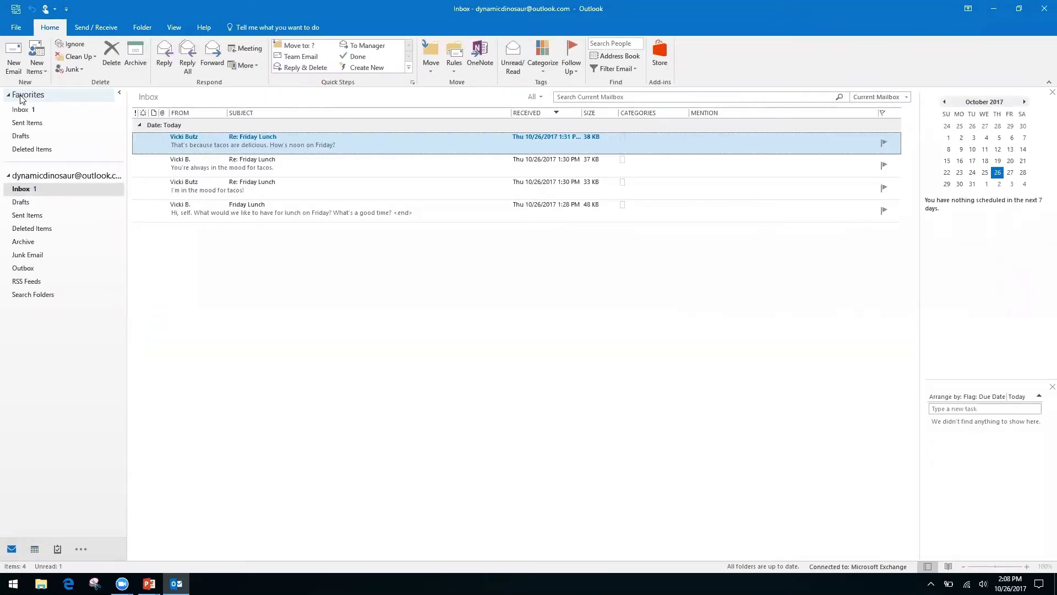
pyautogui.hotkey('ctrl', '2')
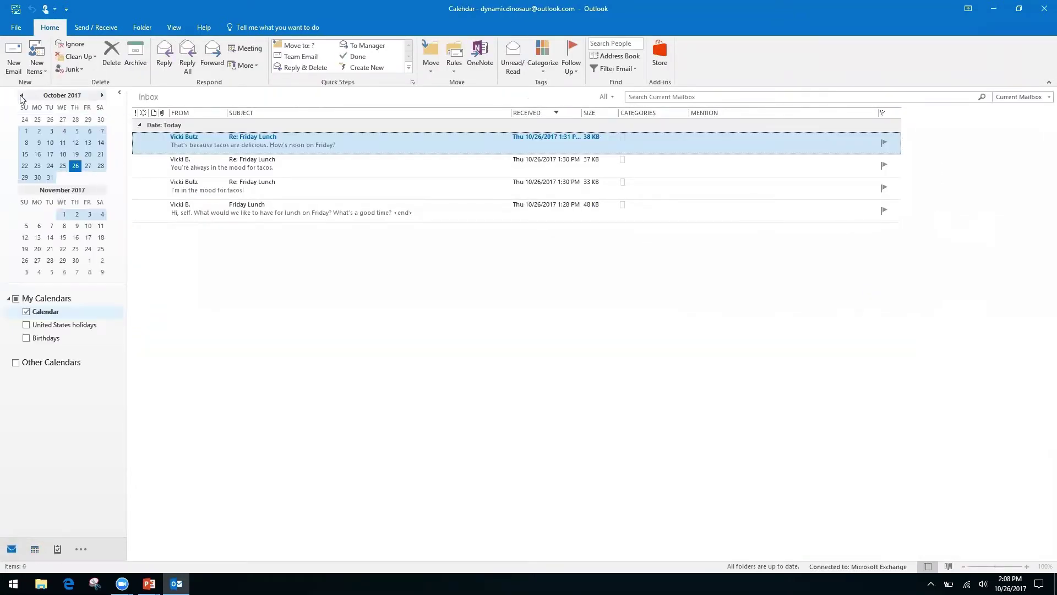
pyautogui.hotkey('ctrl', '3')
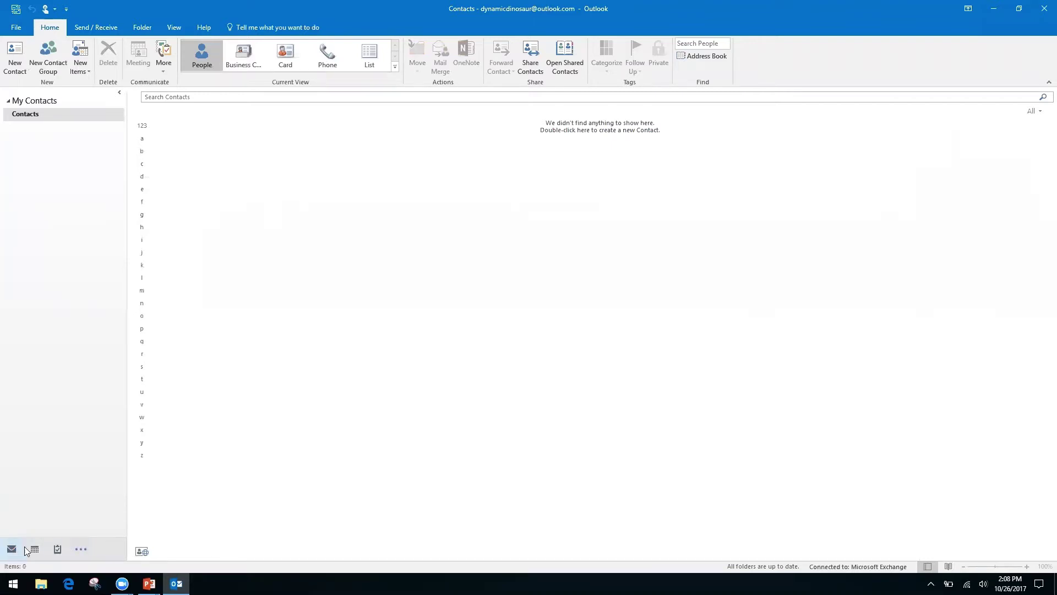
# Show and dismiss the extra navigation views, then visit Calendar and Notes before returning to the Inbox.
pyautogui.moveTo(43, 550)
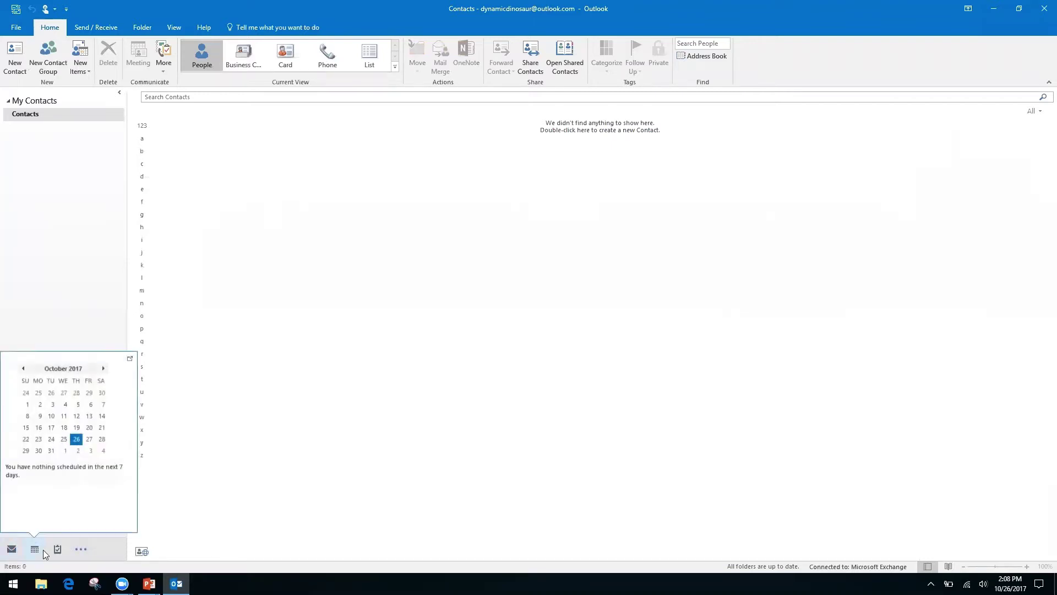
pyautogui.click(84, 550)
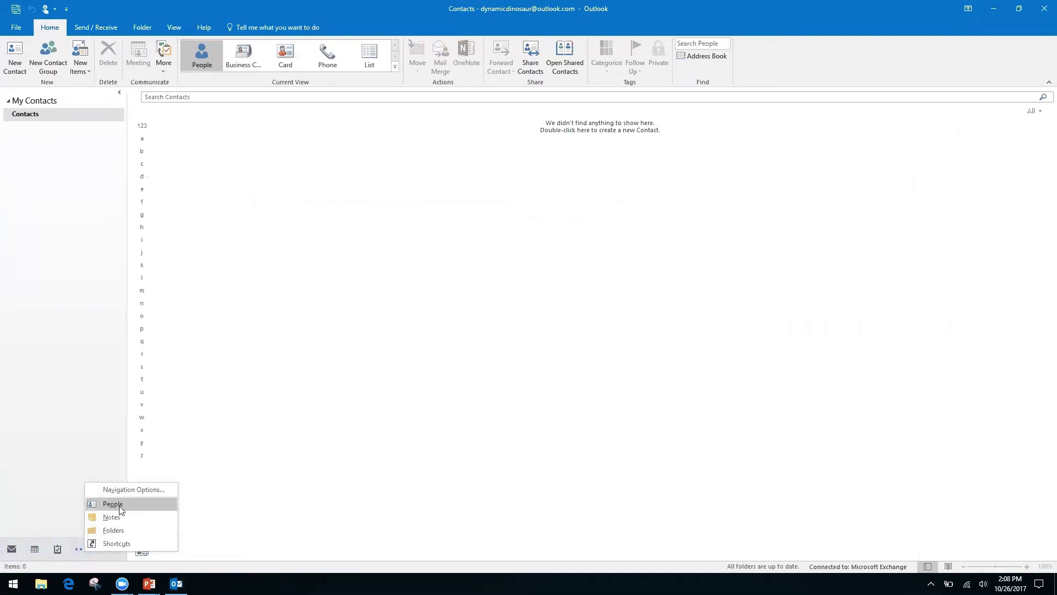
pyautogui.click(42, 462)
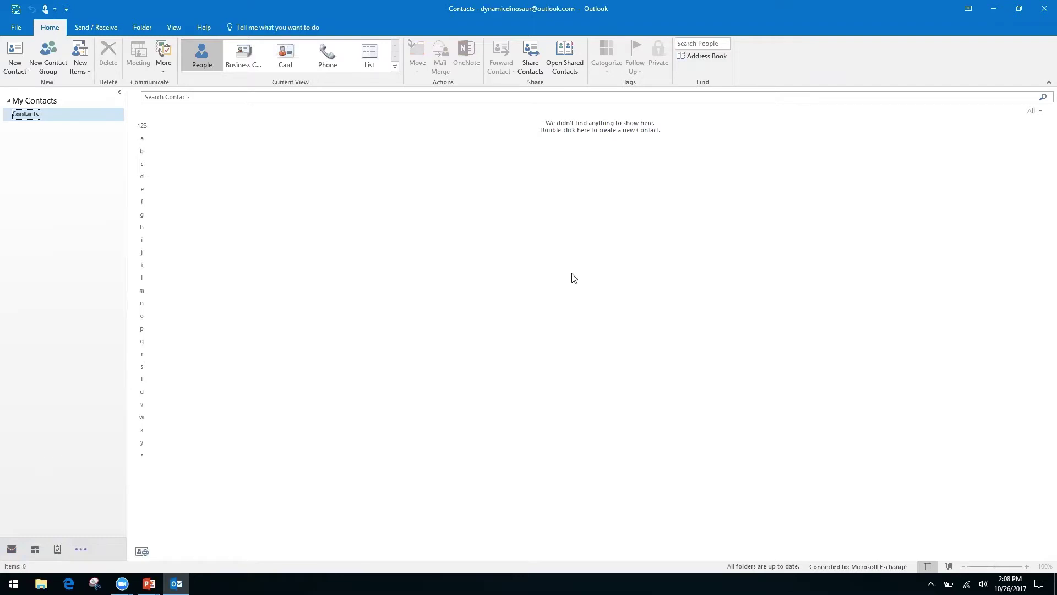
pyautogui.moveTo(22, 549)
pyautogui.hotkey('ctrl', '2')
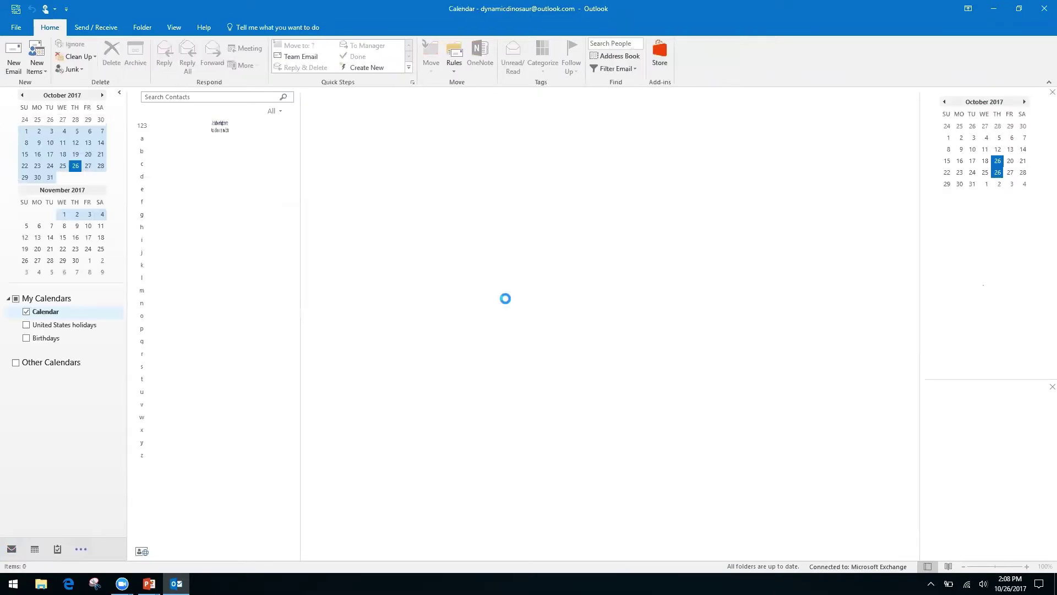
pyautogui.hotkey('ctrl', '5')
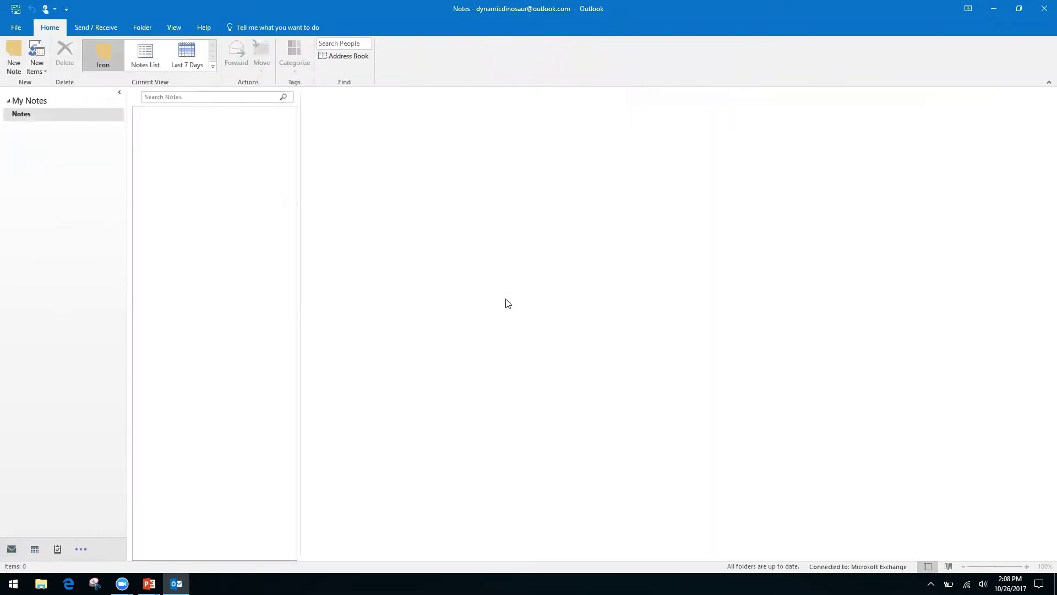
pyautogui.hotkey('ctrl', '1')
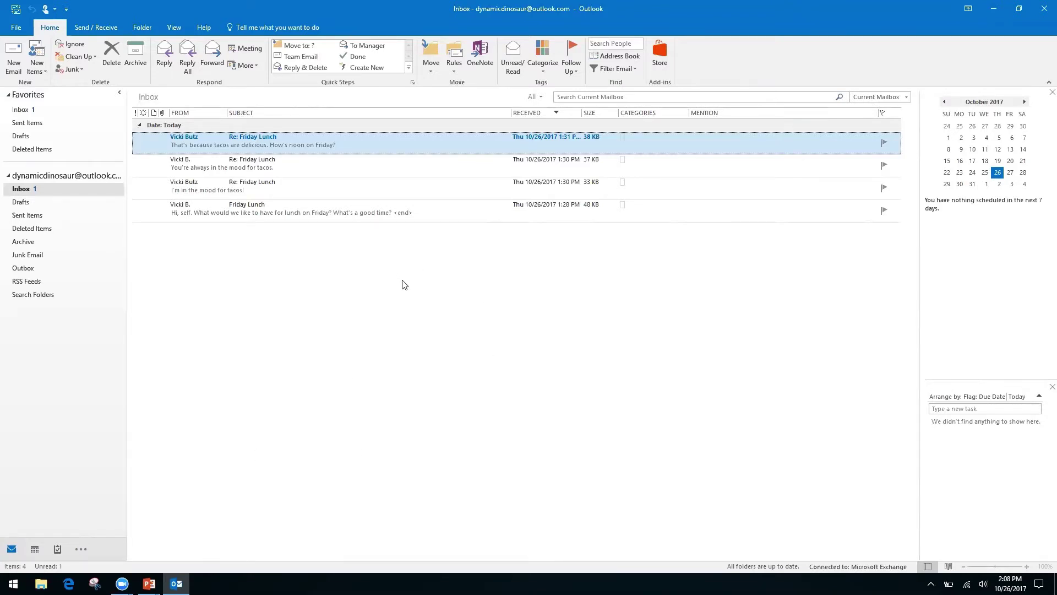
pyautogui.hotkey('alt', 'Tab')
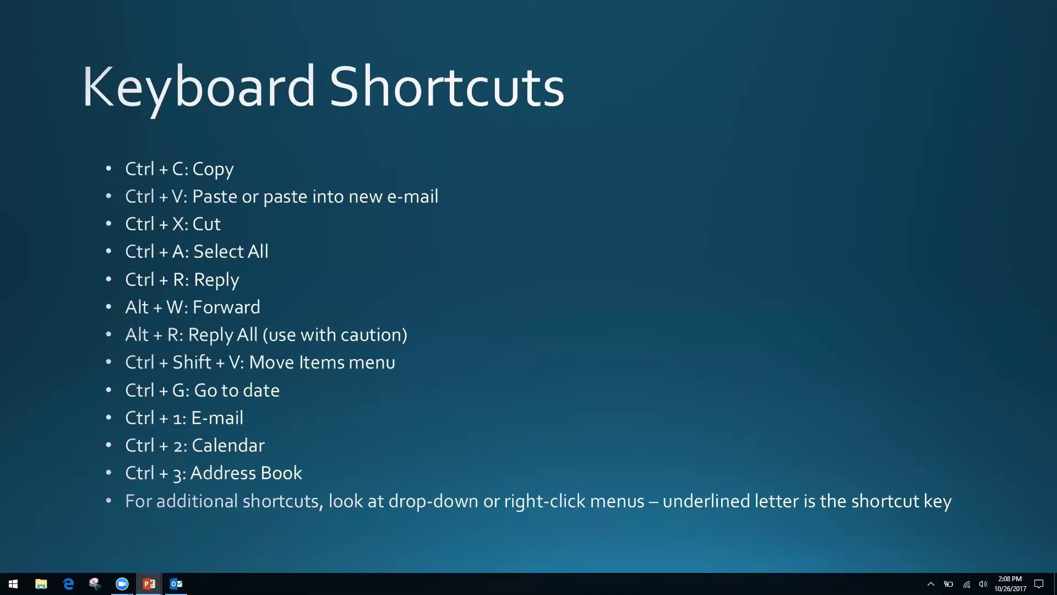
pyautogui.hotkey('alt', 'Tab')
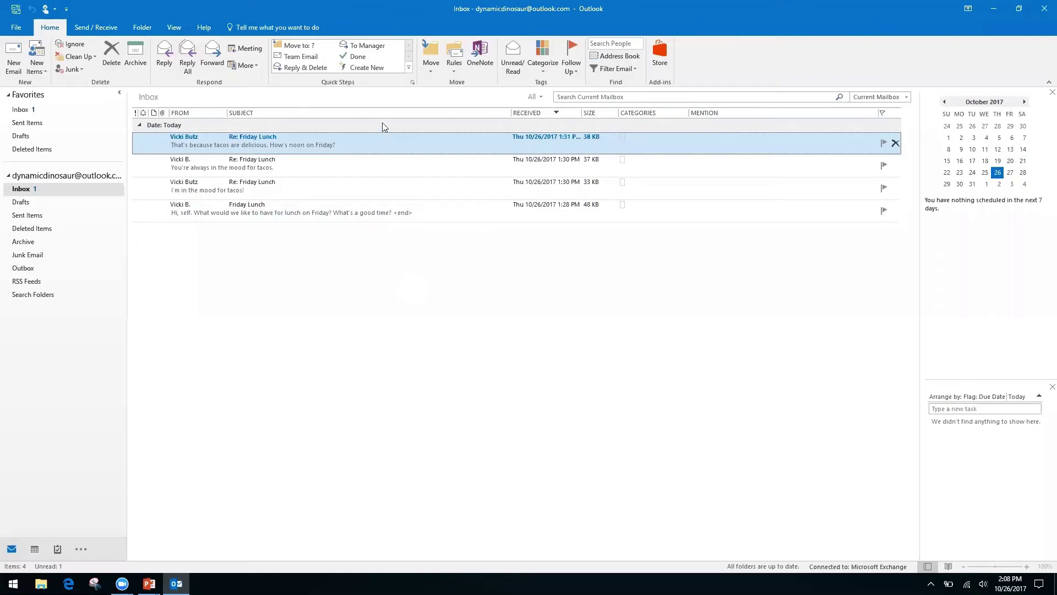
pyautogui.rightClick(387, 149)
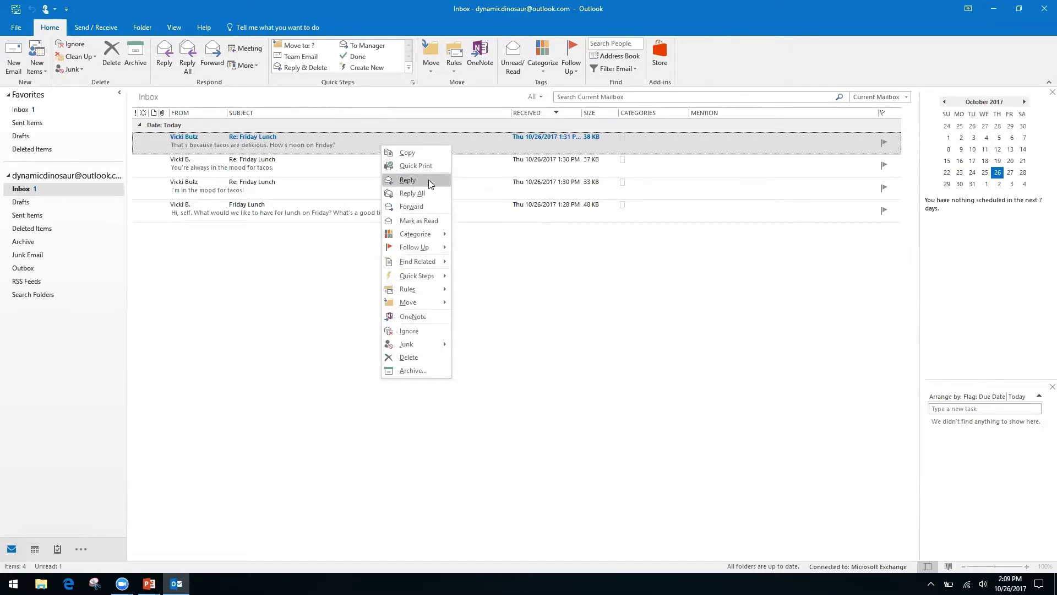
pyautogui.rightClick(505, 268)
pyautogui.click(405, 241)
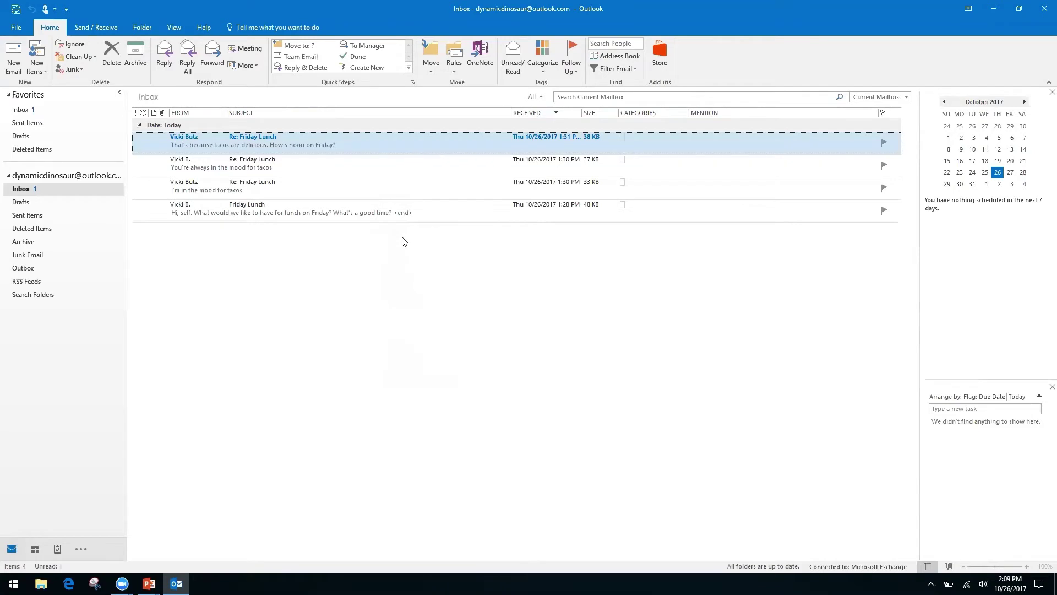
pyautogui.rightClick(376, 137)
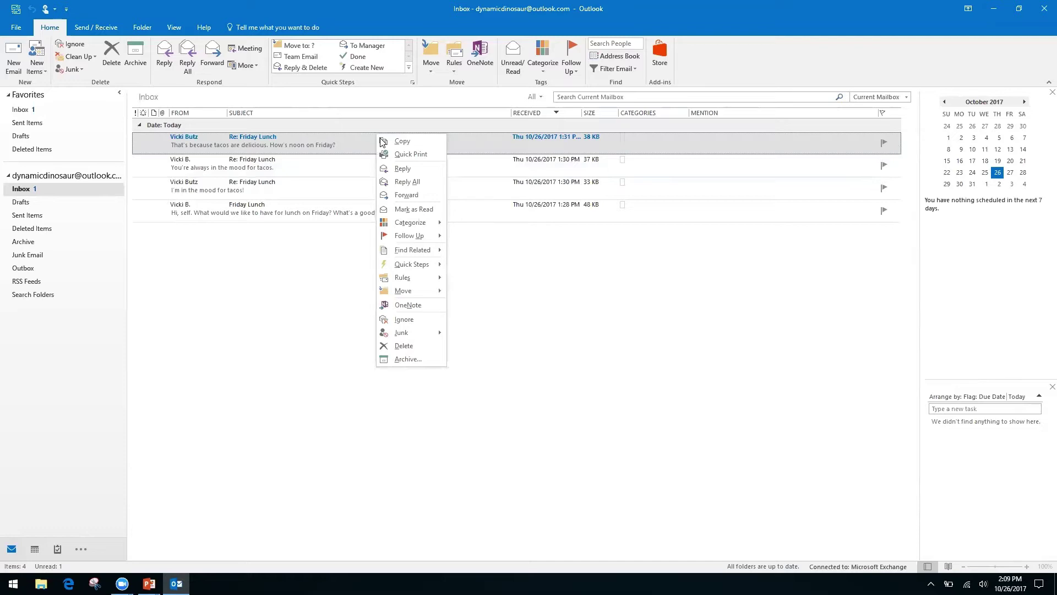
pyautogui.click(541, 291)
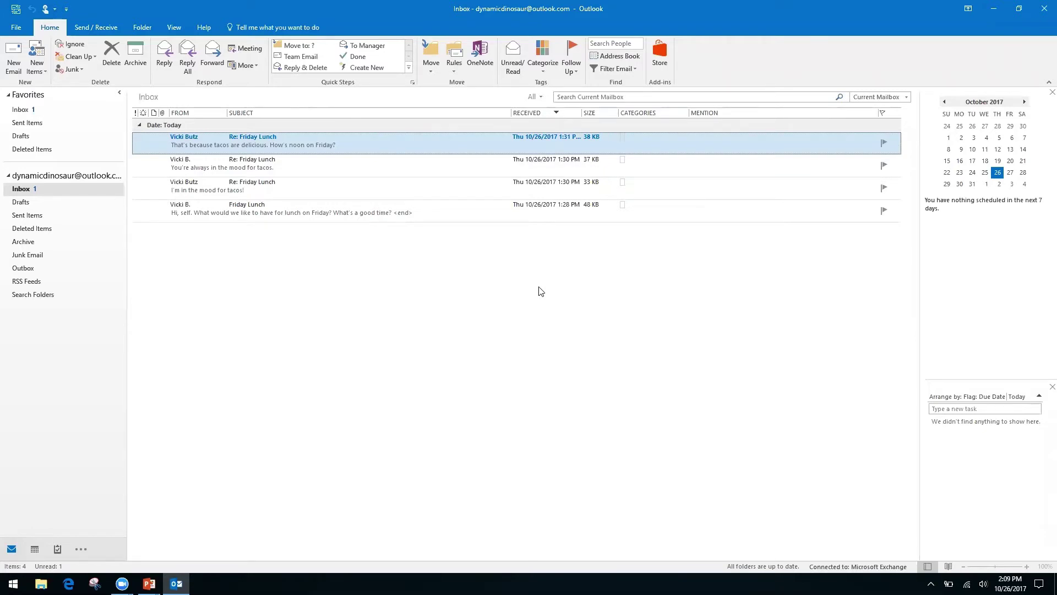
# Switch to the slide show and advance to the Productivity & Calendars section slide.
pyautogui.hotkey('alt', 'Tab')
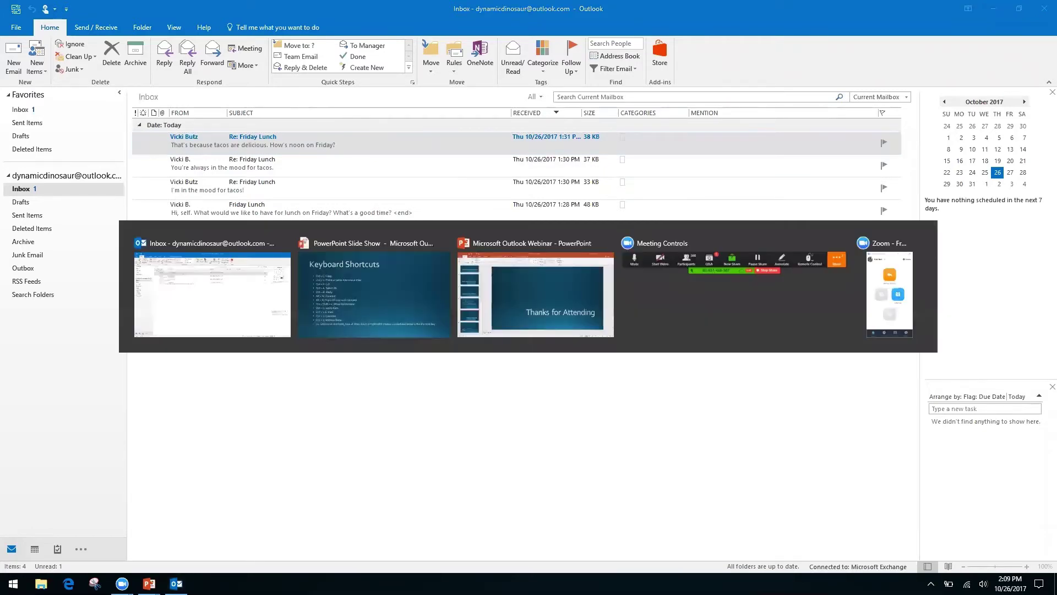
pyautogui.press('Right')
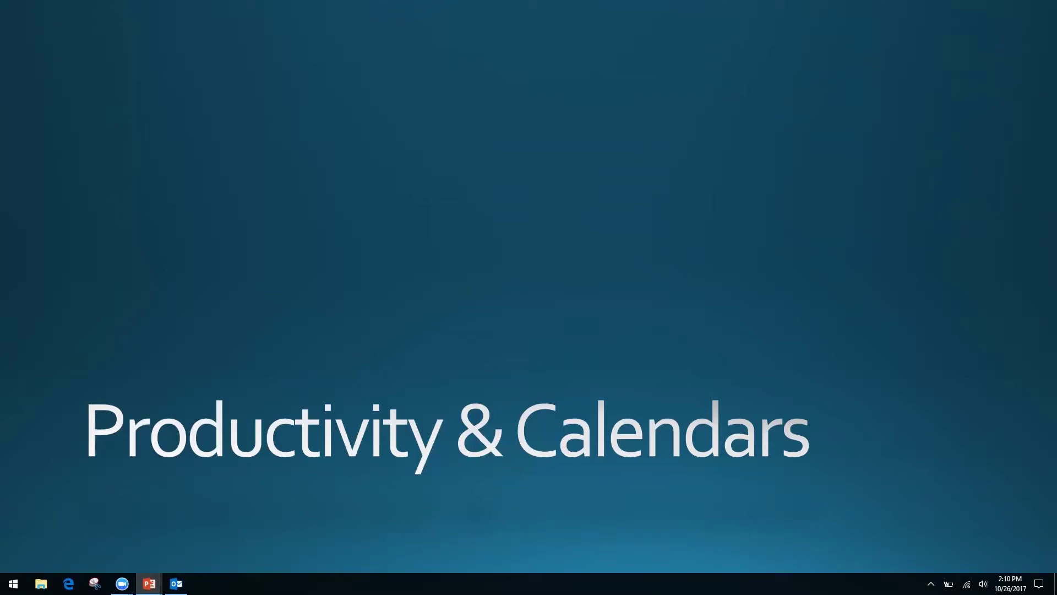
pyautogui.hotkey('alt', 'Tab')
pyautogui.hotkey('alt', 'Tab')
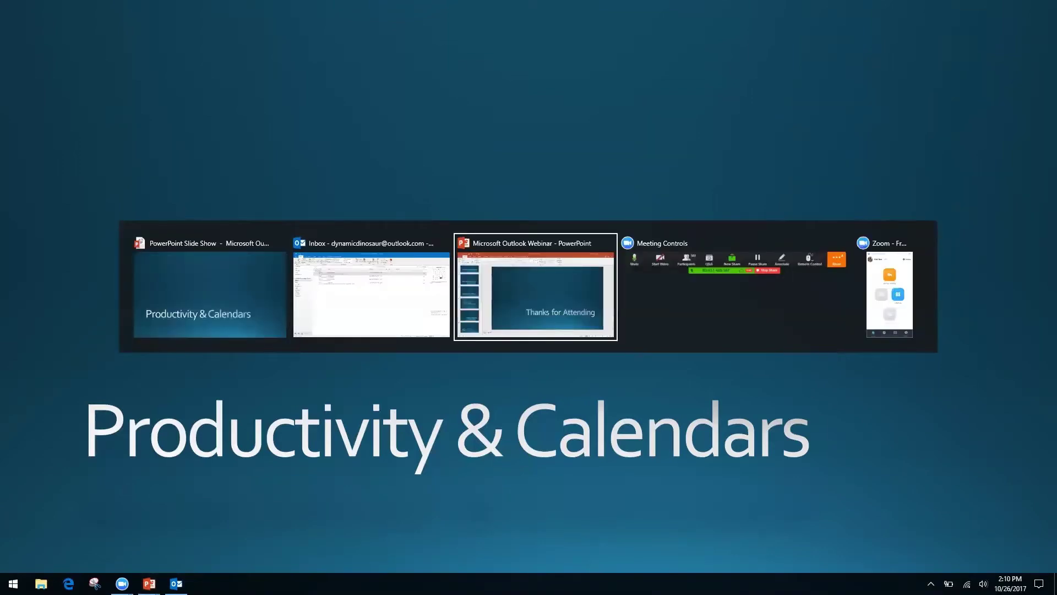
# Return to the Outlook Inbox and open the View ribbon options for the message list.
pyautogui.hotkey('alt', 'shift', 'Tab')
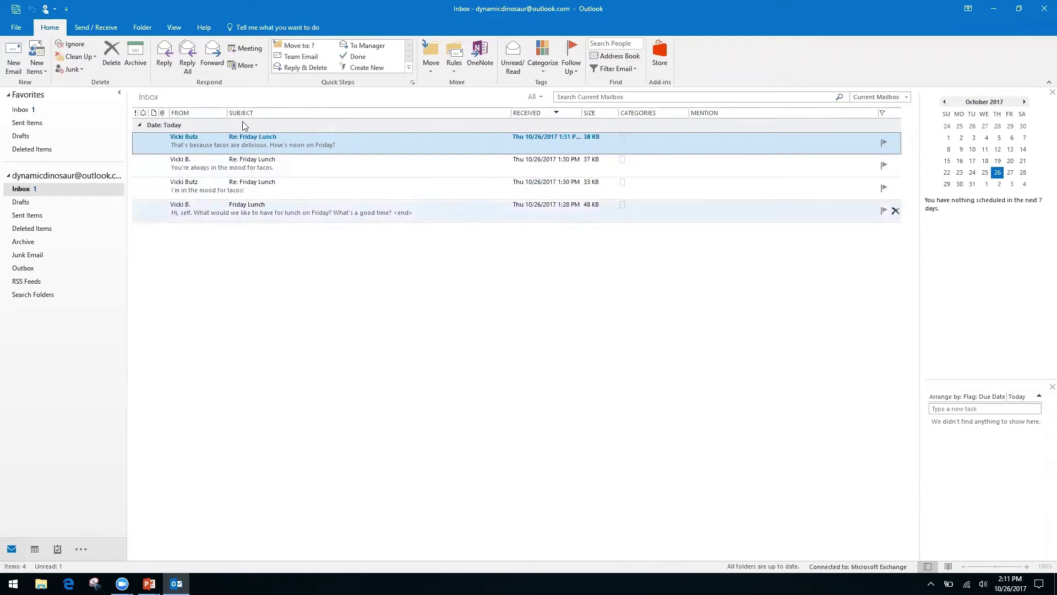
pyautogui.click(174, 28)
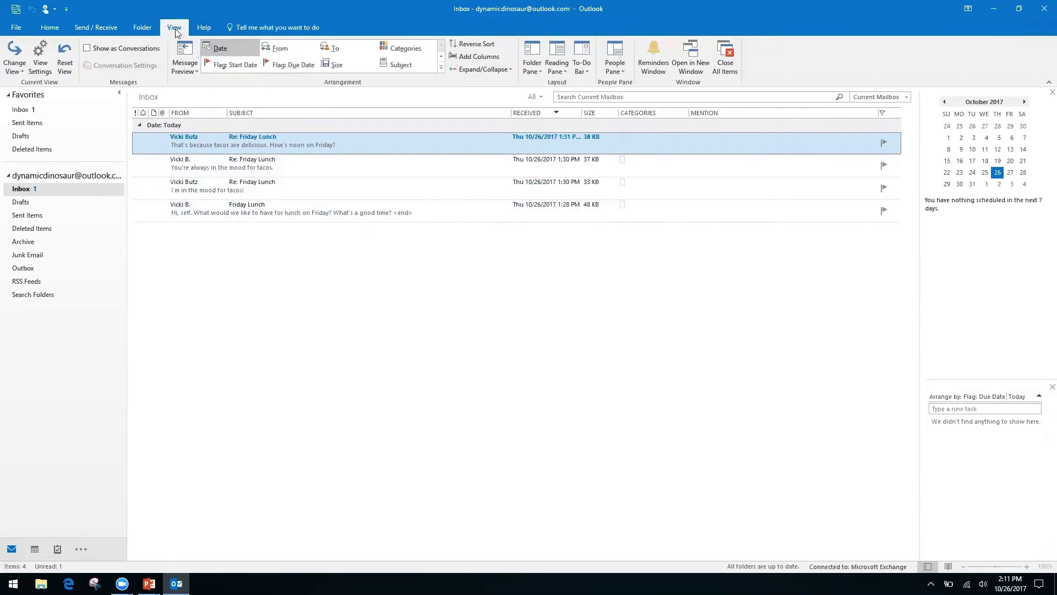
# Turn on Show as Conversations and apply it to all mailboxes.
pyautogui.click(87, 50)
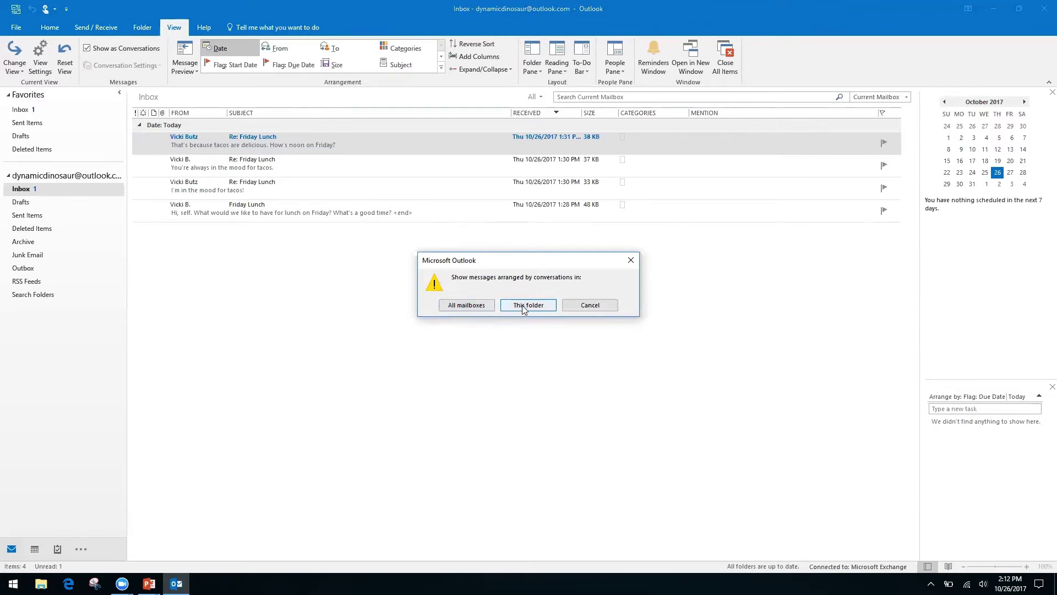
pyautogui.click(468, 306)
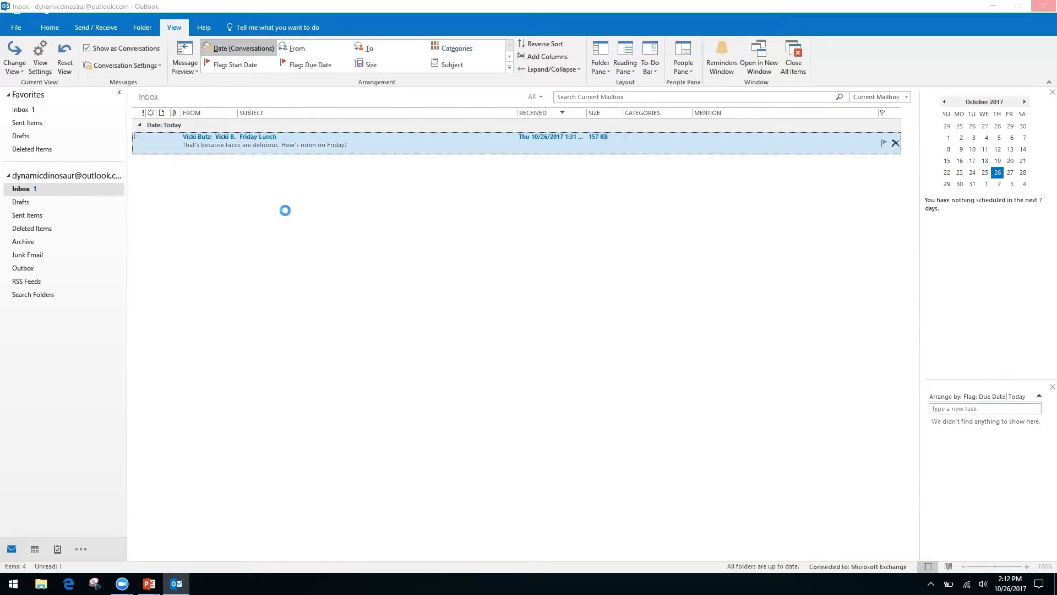
# Open and close the latest Re: Friday Lunch reply, then expand the conversation to list its four messages.
pyautogui.press('Return')
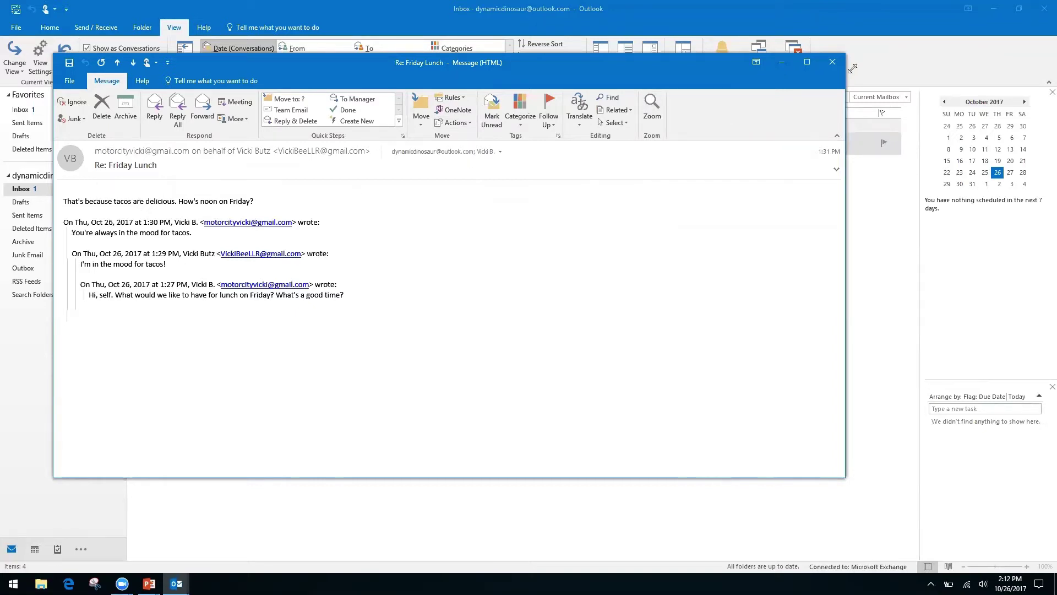
pyautogui.click(832, 62)
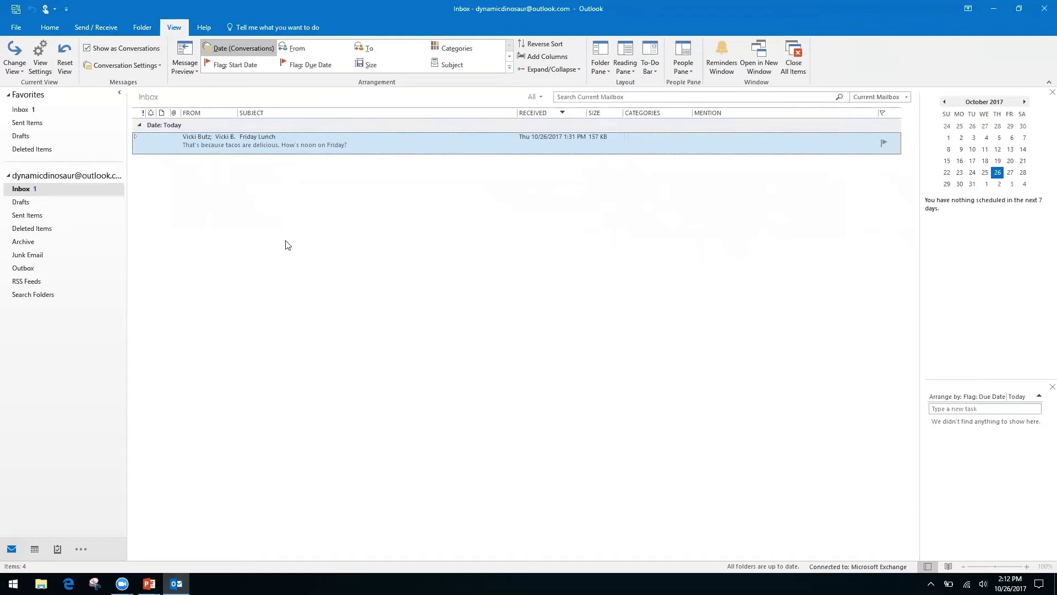
pyautogui.click(135, 136)
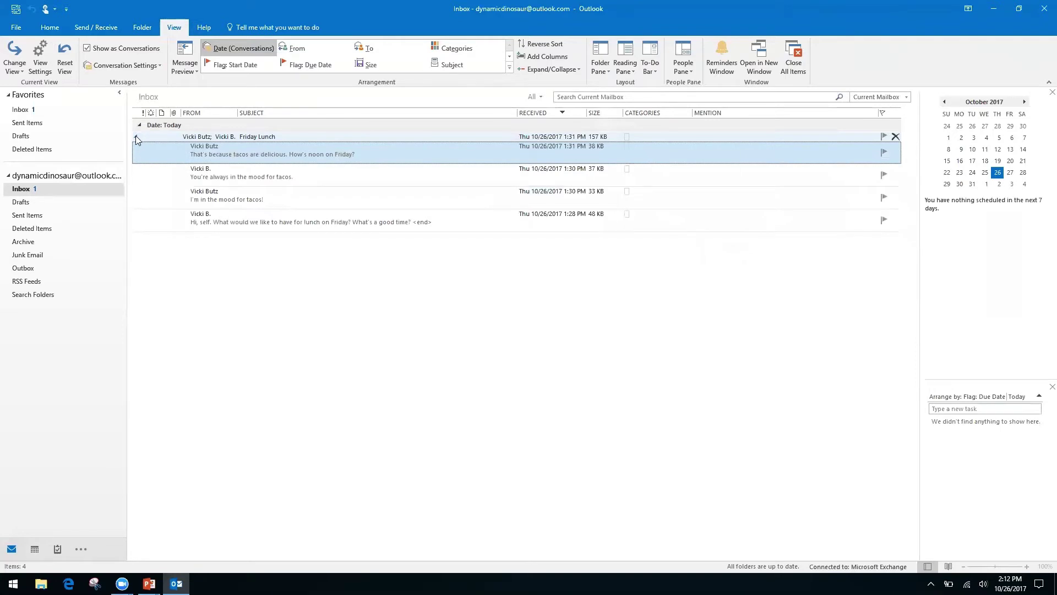
pyautogui.click(136, 137)
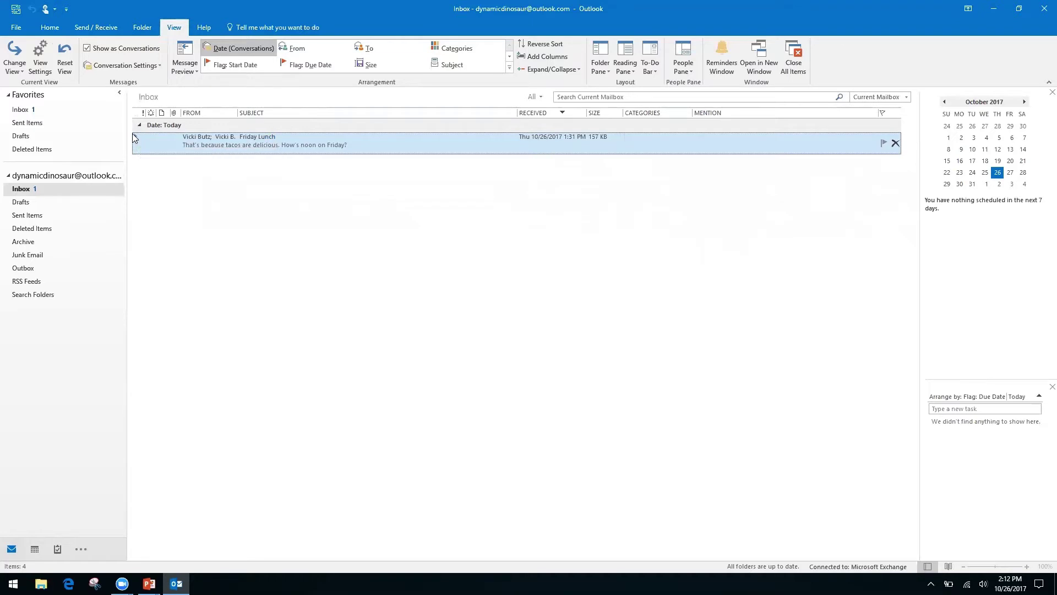
pyautogui.click(136, 138)
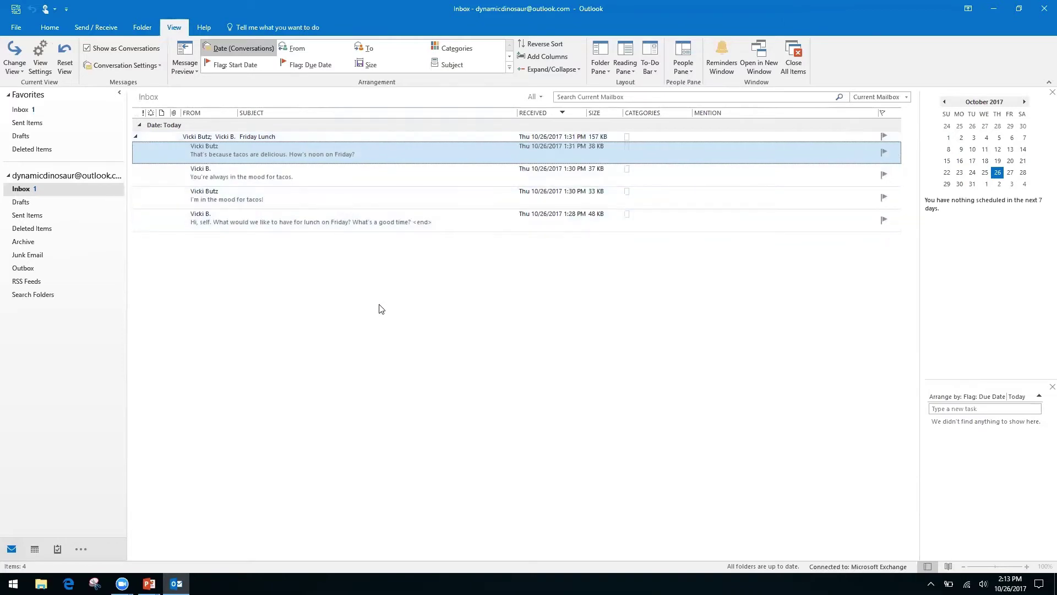
# Open the original 'Hi, self' Friday Lunch message and show its suggested meeting for Friday, October 27, 2017, 12:00–12:30 PM.
pyautogui.doubleClick(350, 221)
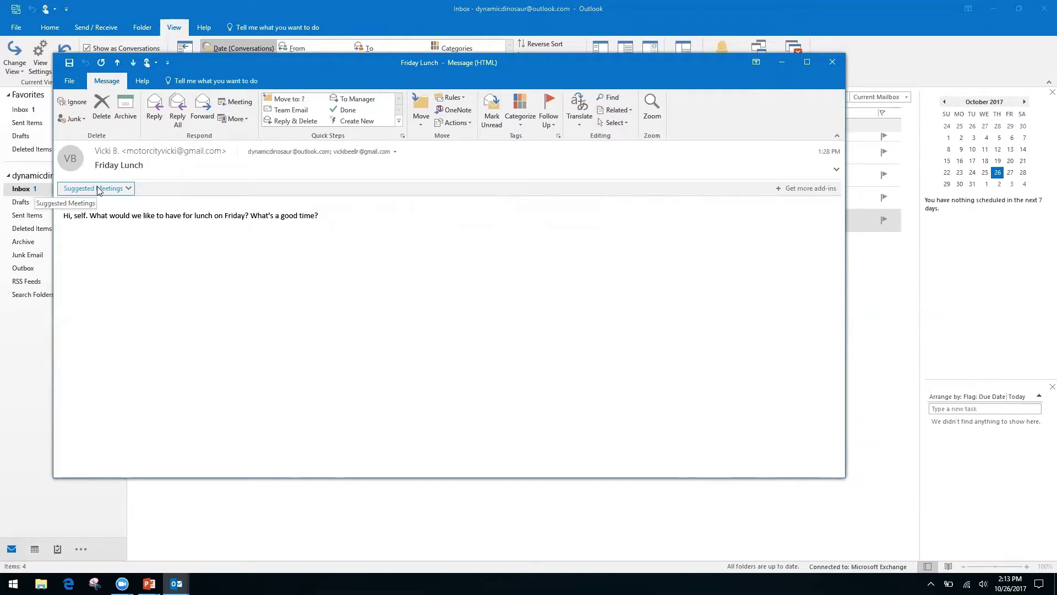
pyautogui.click(130, 189)
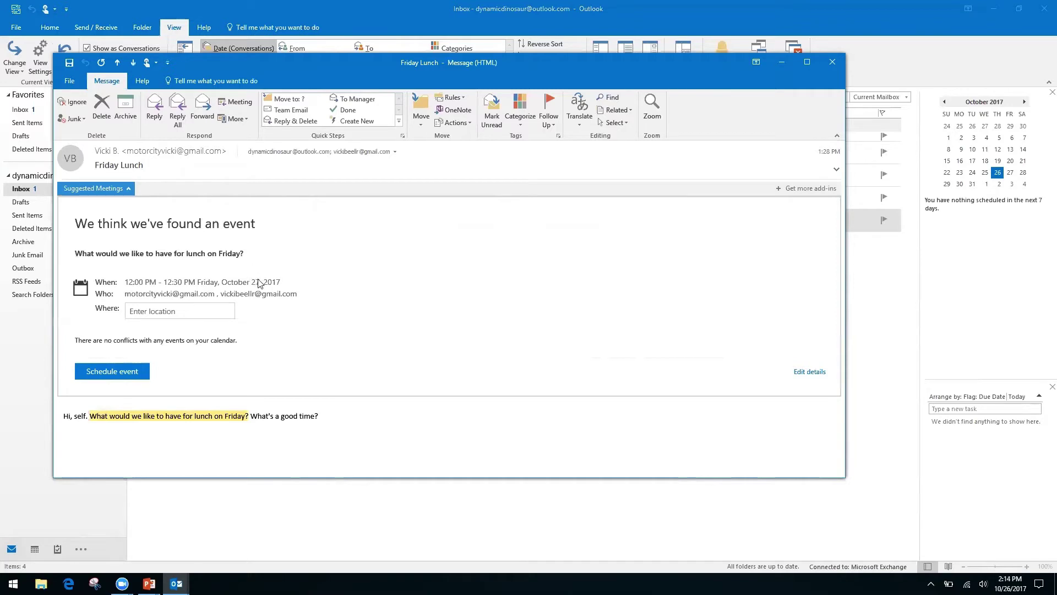
# Schedule the Friday 12:00–12:30 PM lunch at location Ihop, then close the message.
pyautogui.click(177, 311)
pyautogui.write('Ihop')
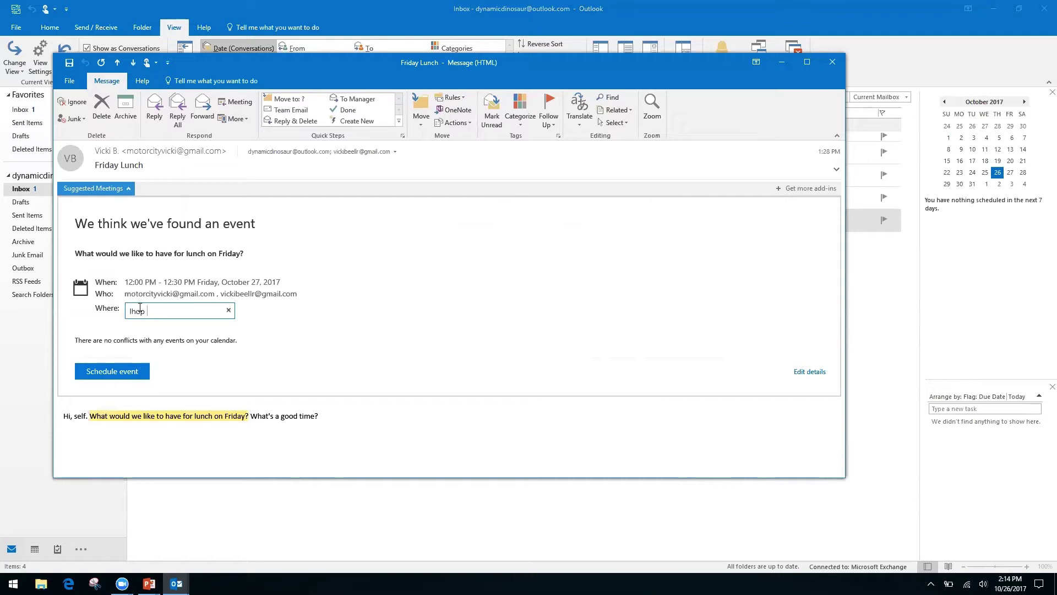
pyautogui.press('Return')
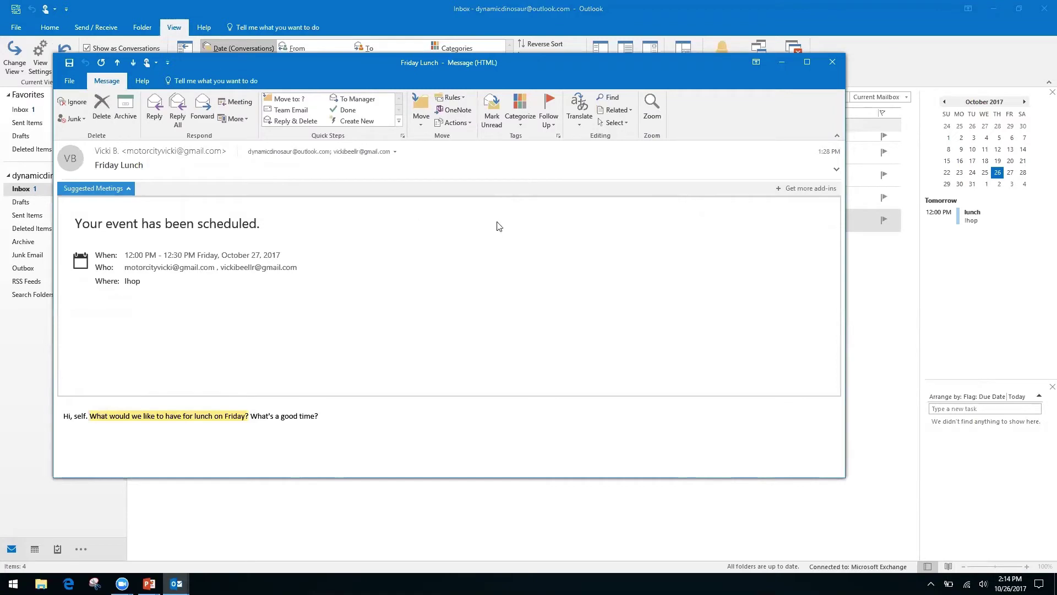
pyautogui.click(832, 62)
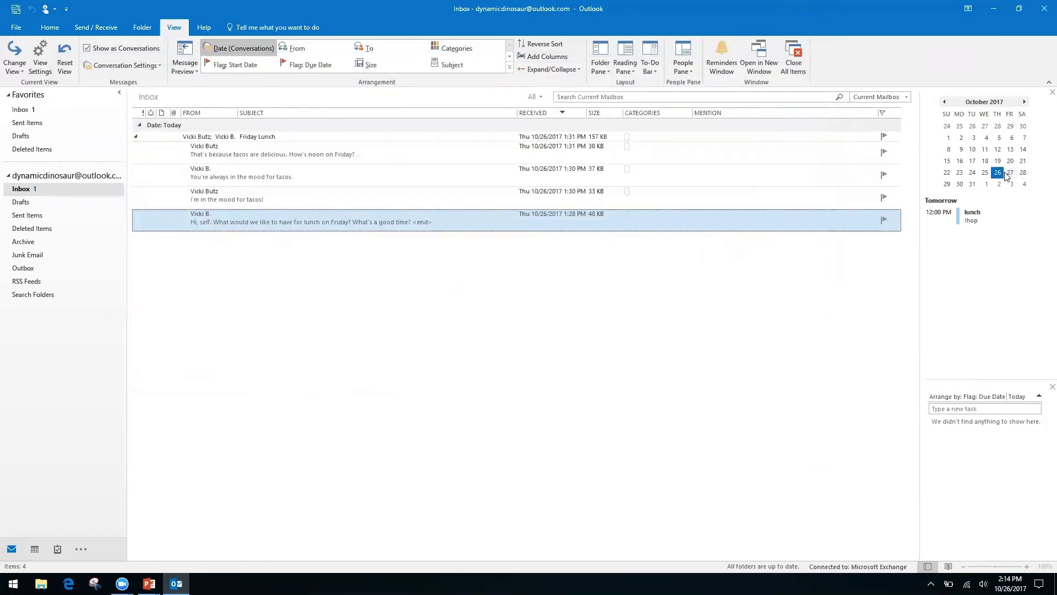
# Open the October 2017 month calendar from the 27th in the To-Do Bar.
pyautogui.doubleClick(1011, 174)
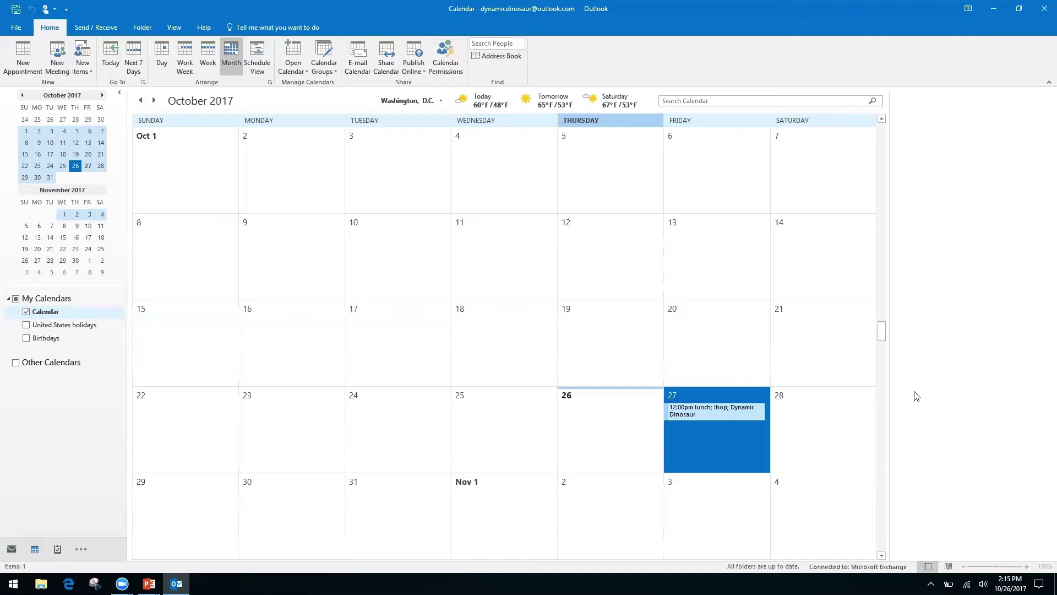
# Switch from Outlook back to the PowerPoint 'Productivity & Calendars' slide show with Alt+Tab.
pyautogui.hotkey('alt', 'Tab')
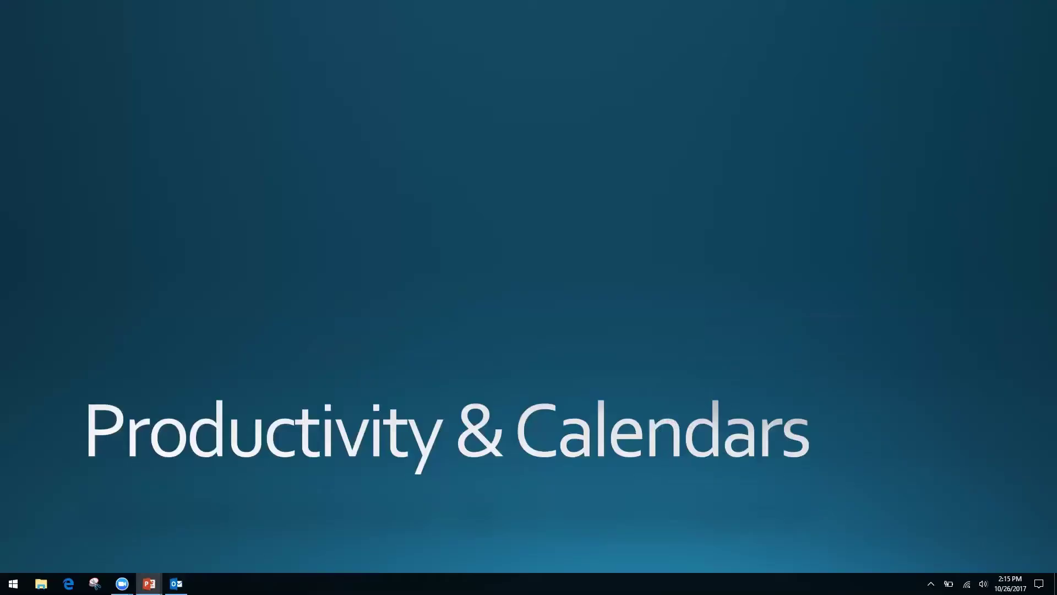
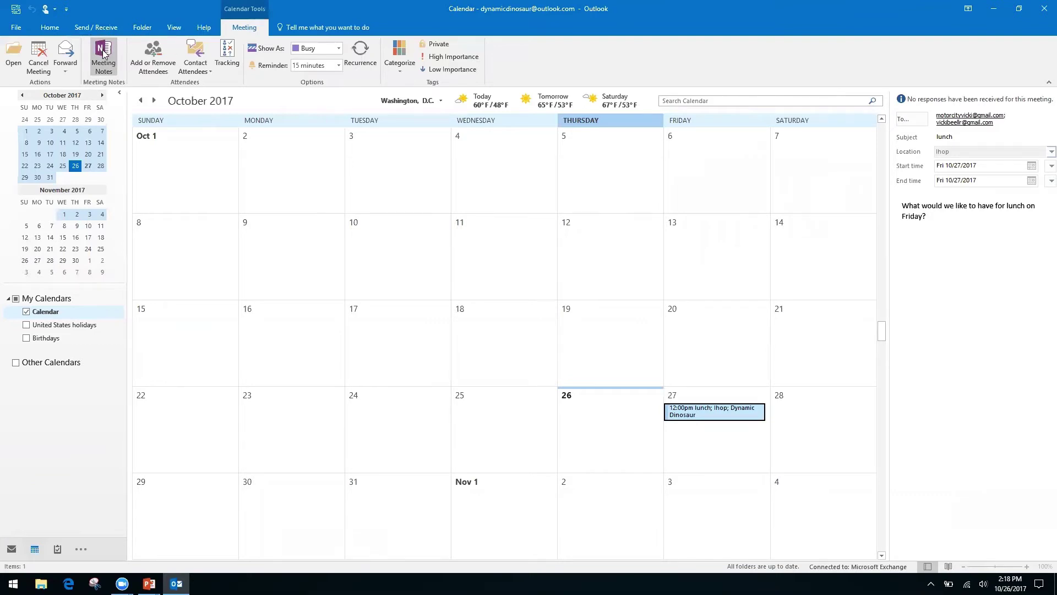
# Take your own OneNote notes for the Friday lunch, filed in the Quick Notes section.
pyautogui.click(103, 52)
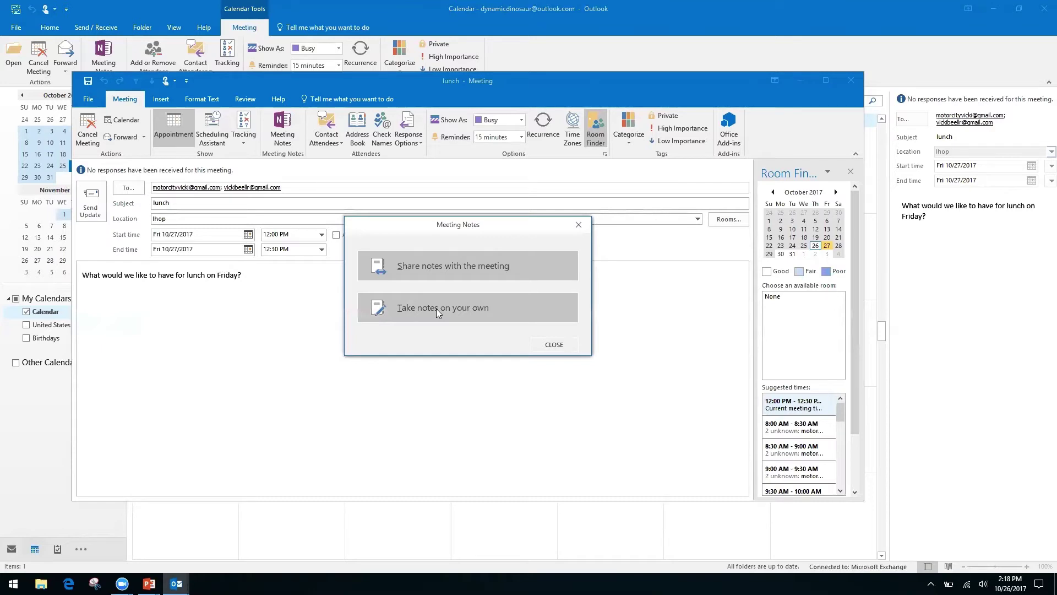
pyautogui.click(436, 308)
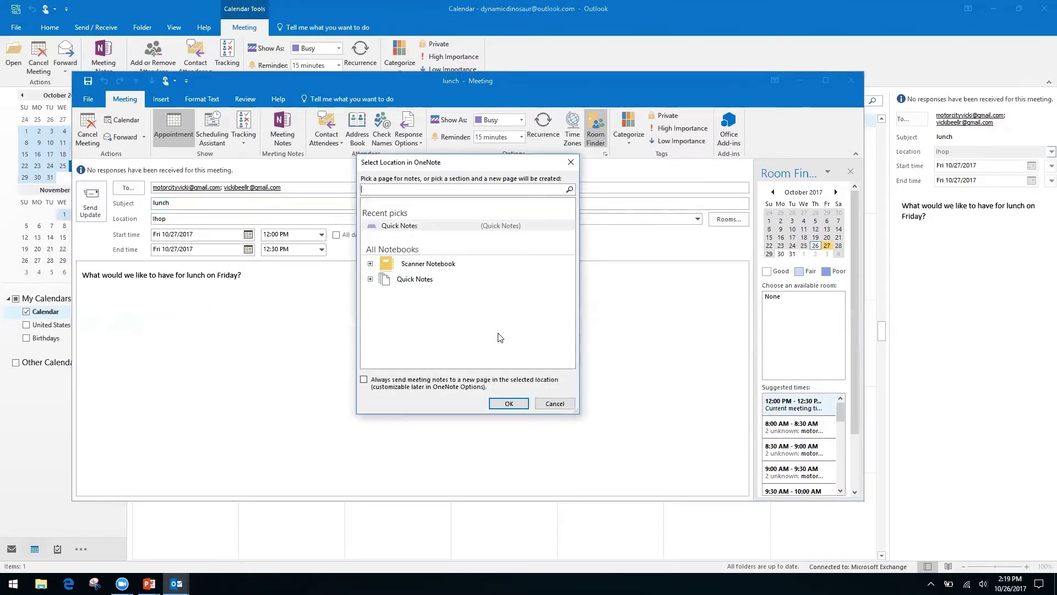
pyautogui.click(416, 280)
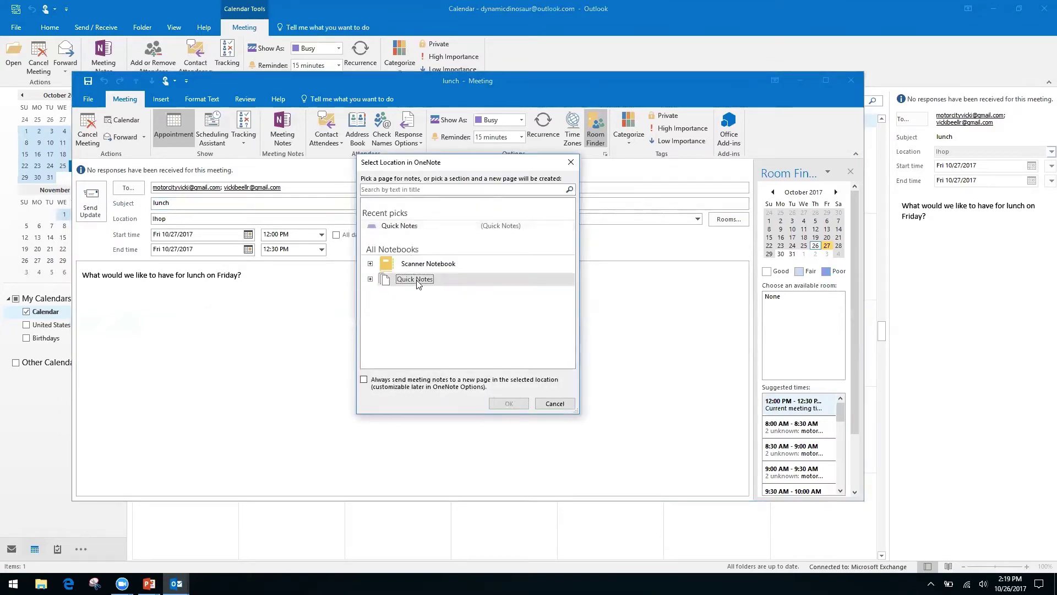
pyautogui.doubleClick(417, 281)
pyautogui.click(425, 292)
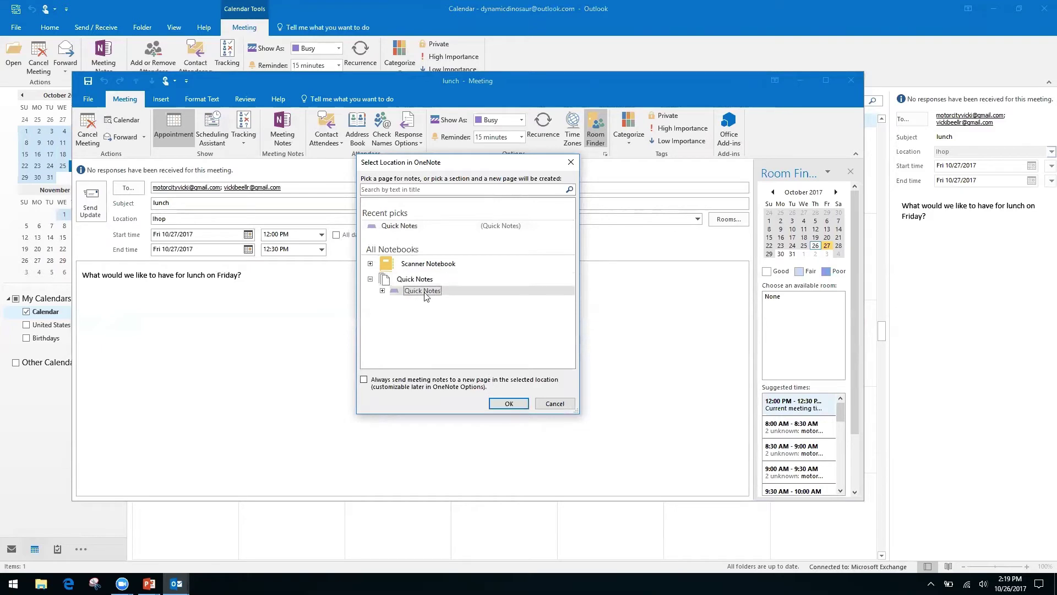
pyautogui.click(507, 406)
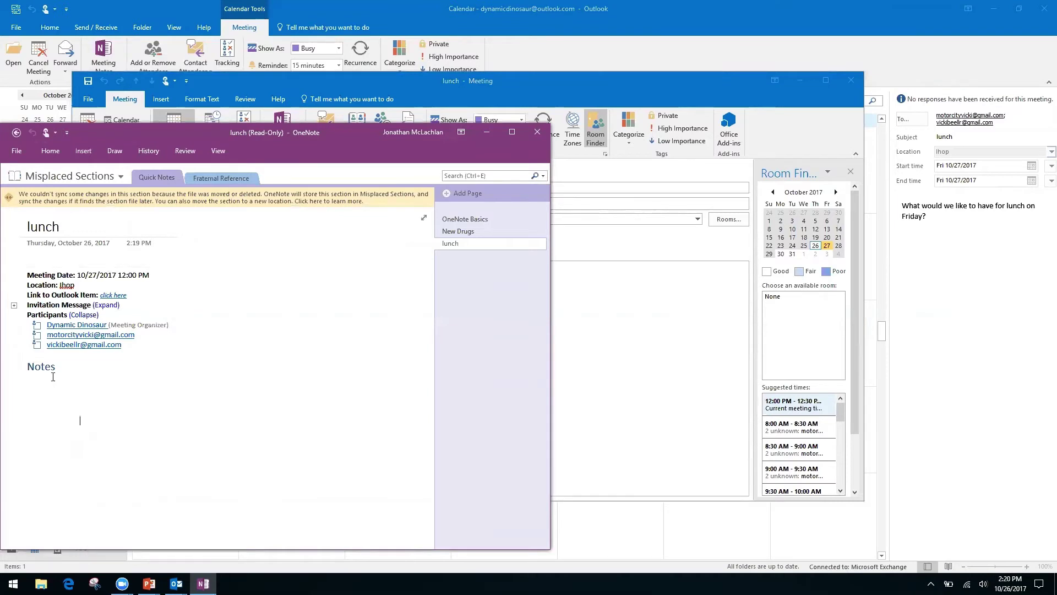
# Try editing below the lunch page's Notes heading, then go Back to the empty Quick Notes section.
pyautogui.click(74, 366)
pyautogui.rightClick(72, 365)
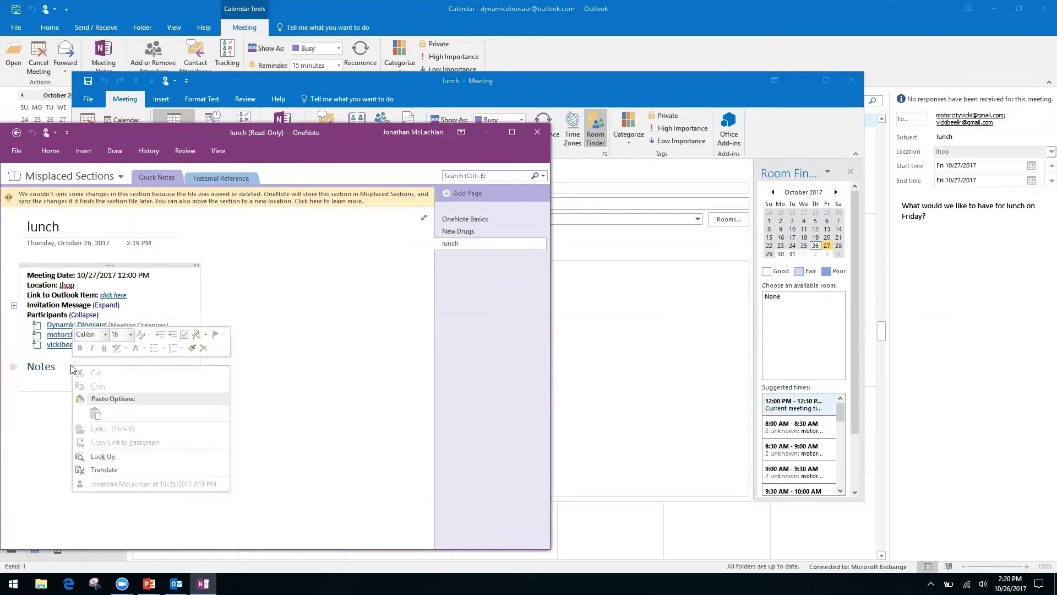
pyautogui.click(300, 389)
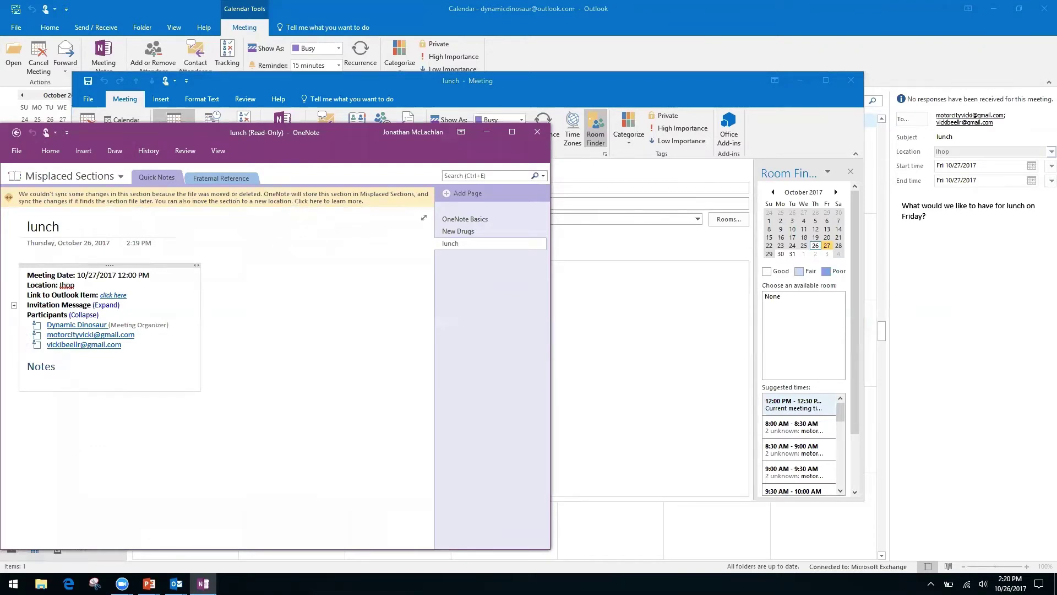
pyautogui.click(111, 444)
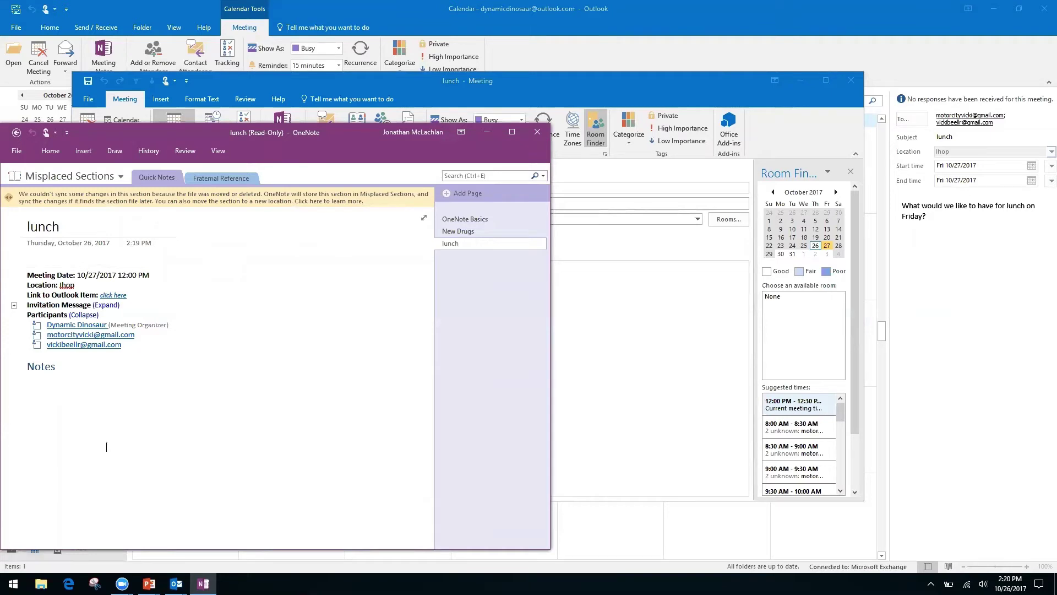
pyautogui.click(35, 389)
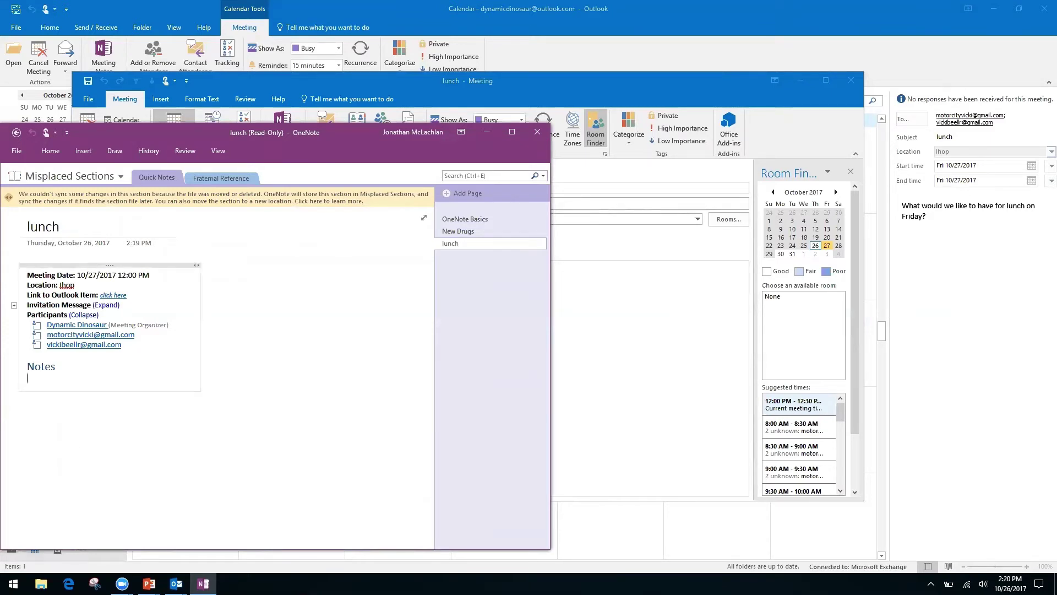
pyautogui.click(27, 406)
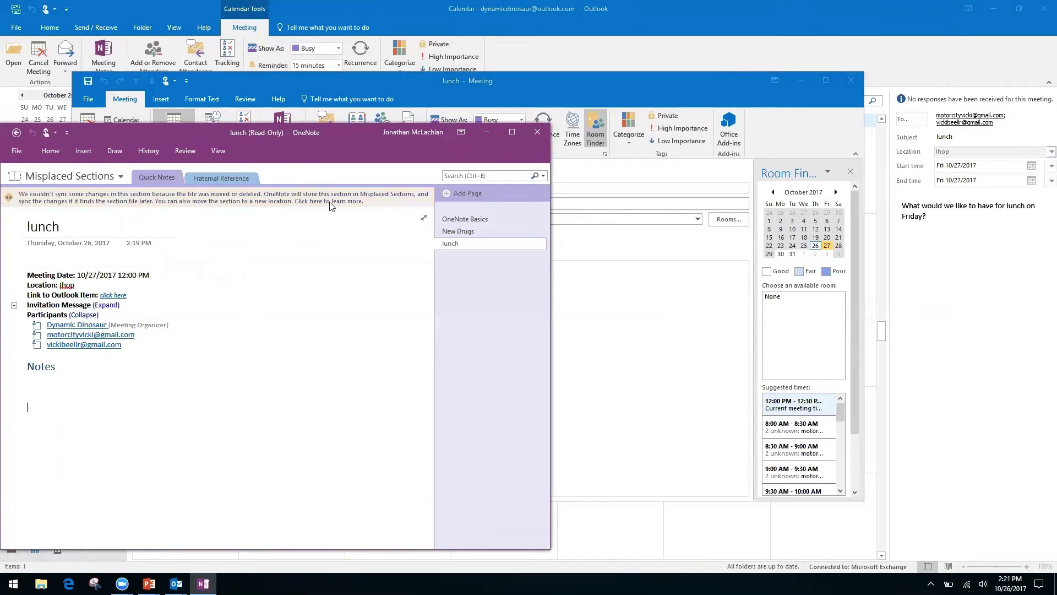
pyautogui.click(16, 133)
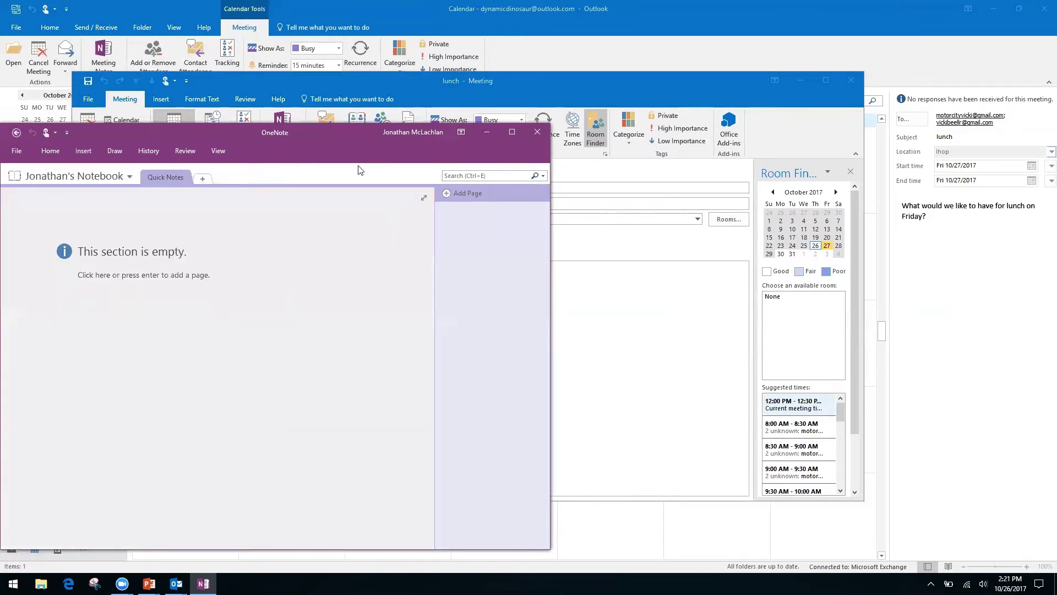
# Close OneNote and the meeting, then reopen the Friday 27 lunch meeting.
pyautogui.click(537, 132)
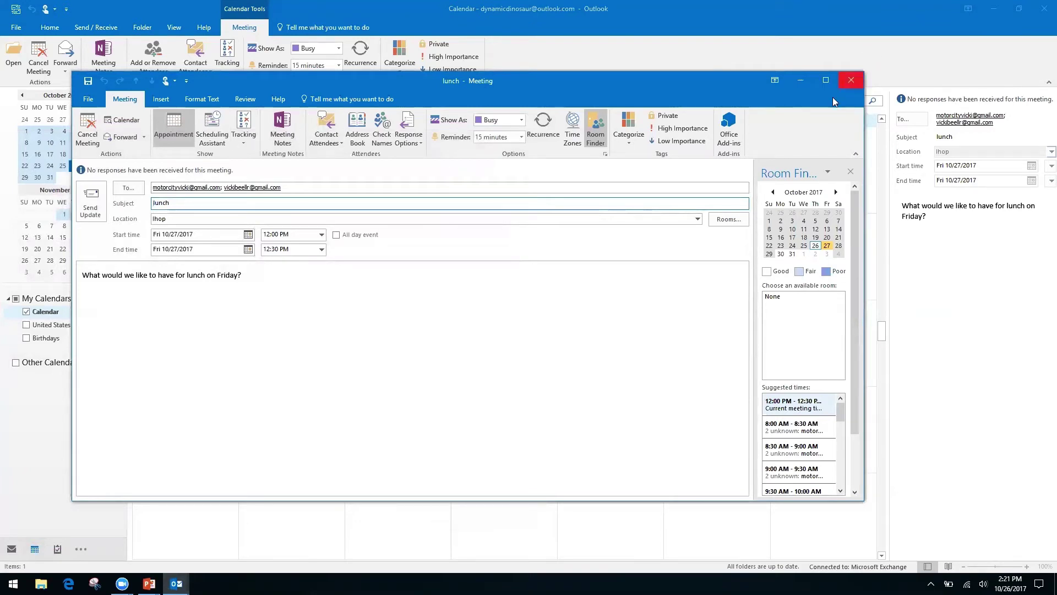
pyautogui.click(852, 81)
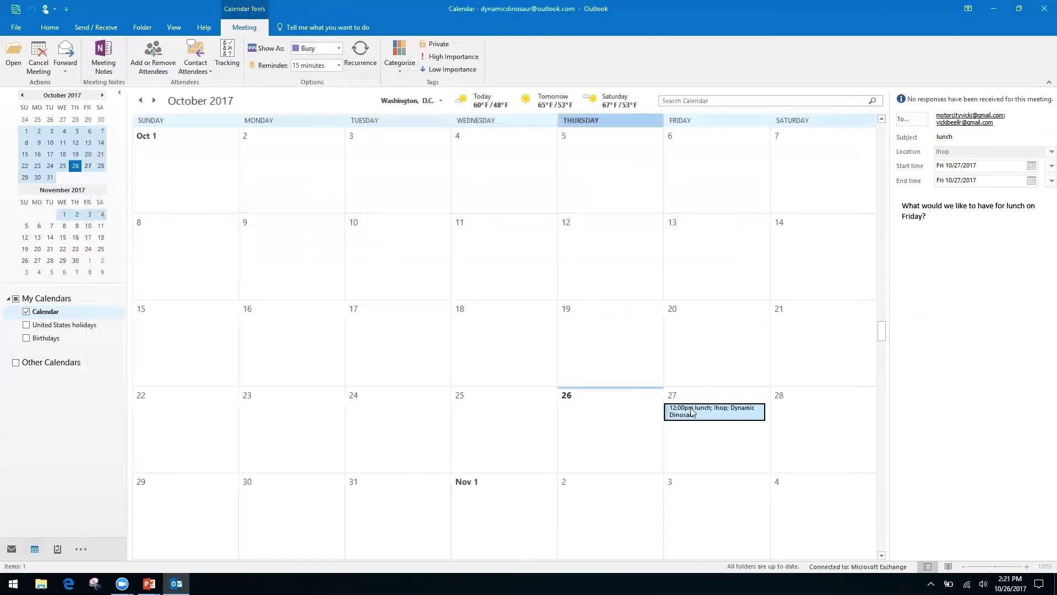
pyautogui.doubleClick(690, 408)
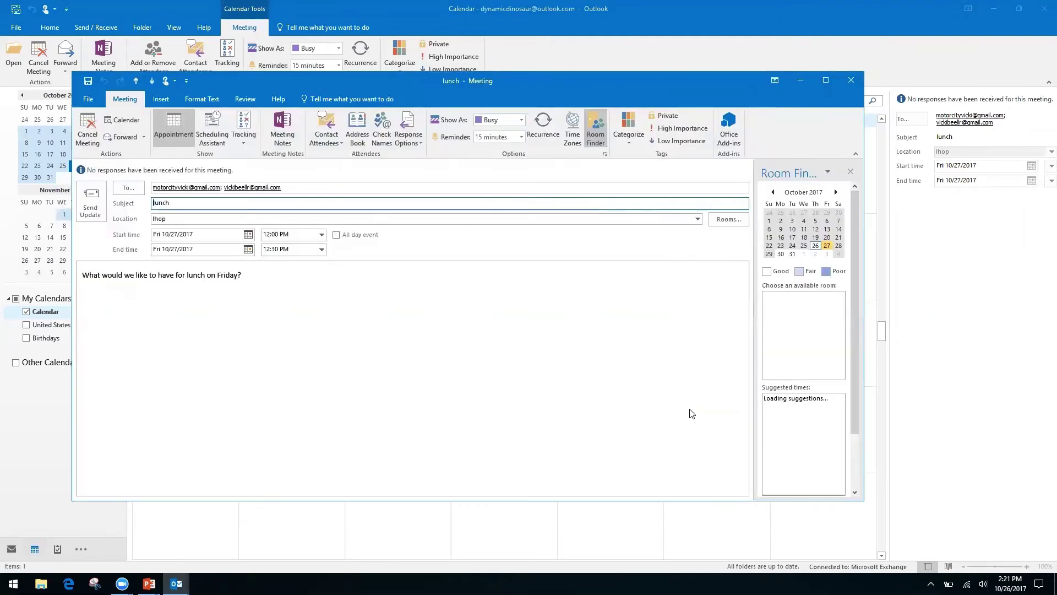
# Take your own meeting notes for the lunch in the personal notebook's Quick Notes section.
pyautogui.click(282, 129)
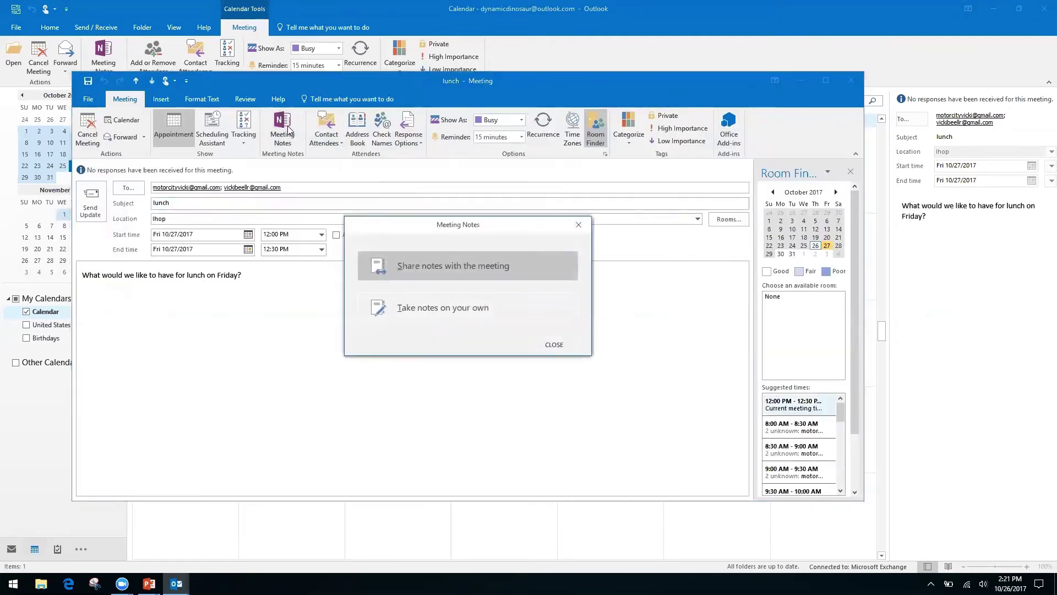
pyautogui.click(481, 320)
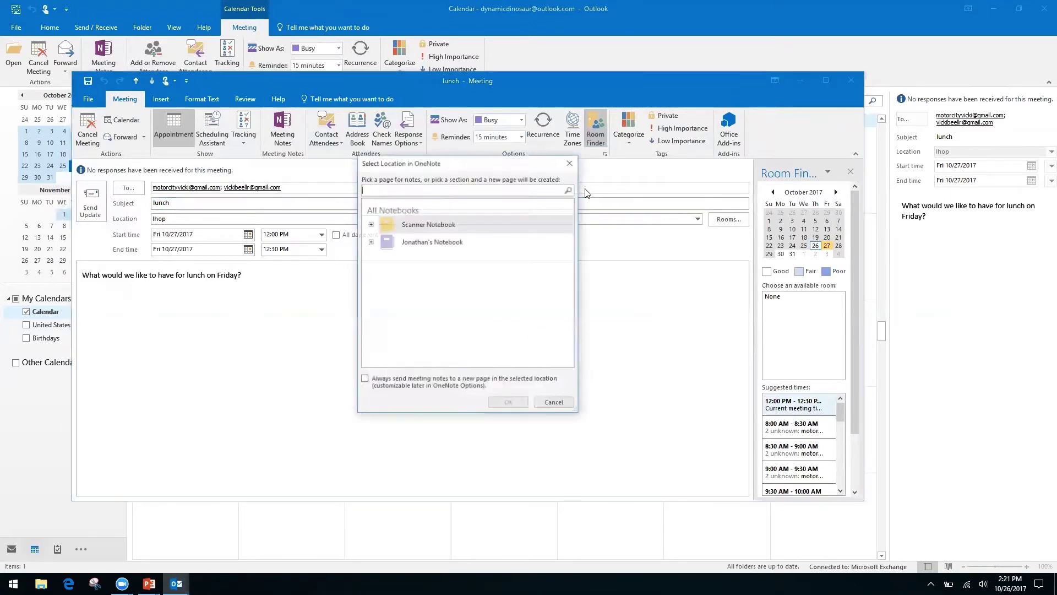
pyautogui.click(370, 223)
pyautogui.click(370, 224)
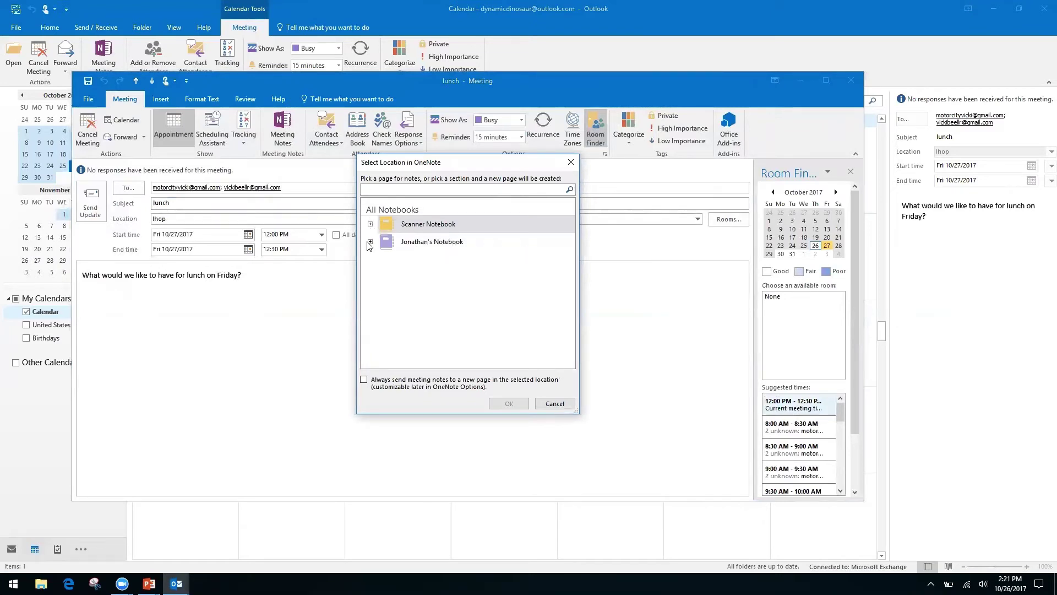
pyautogui.click(370, 241)
pyautogui.click(422, 256)
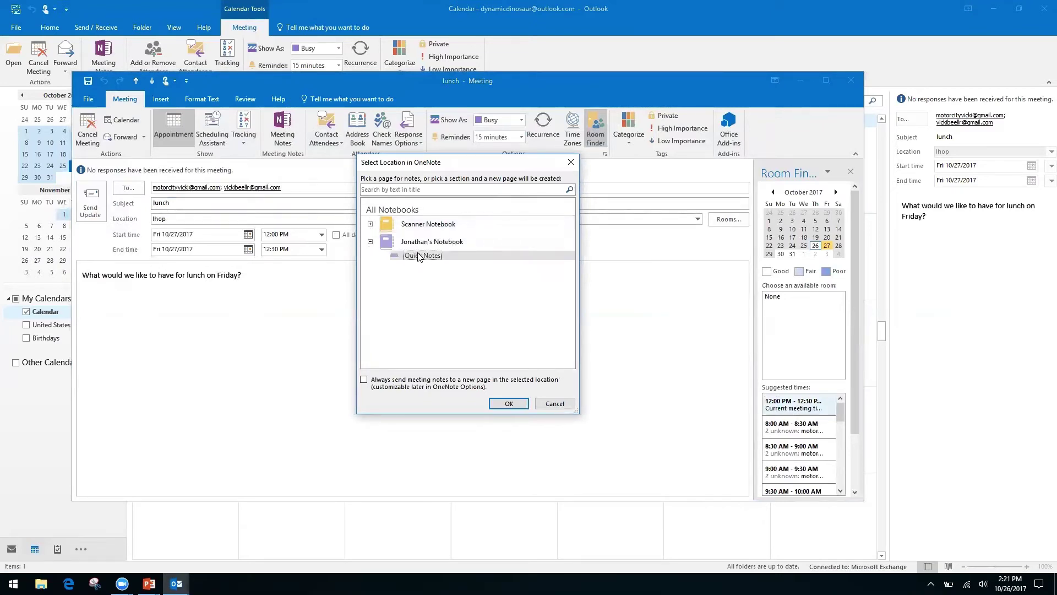
pyautogui.click(511, 403)
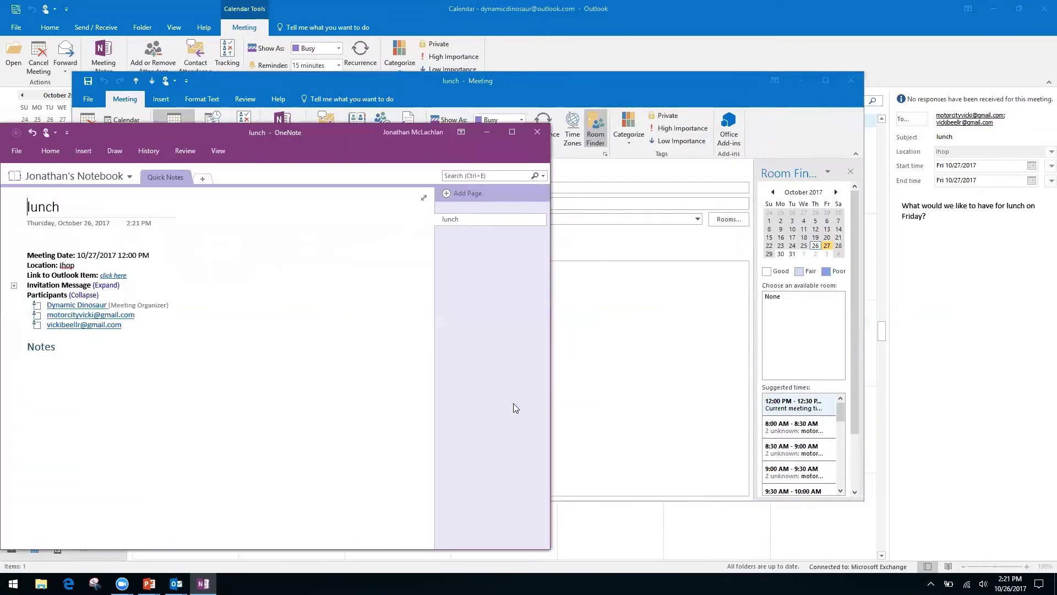
# Close the OneNote lunch notes and the lunch meeting window.
pyautogui.click(538, 133)
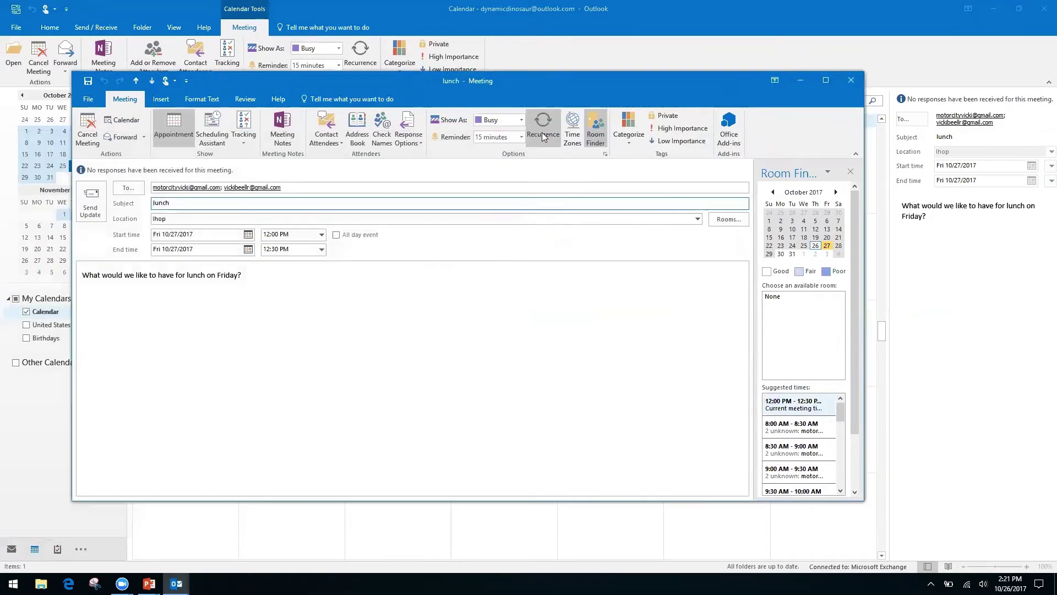
pyautogui.click(852, 81)
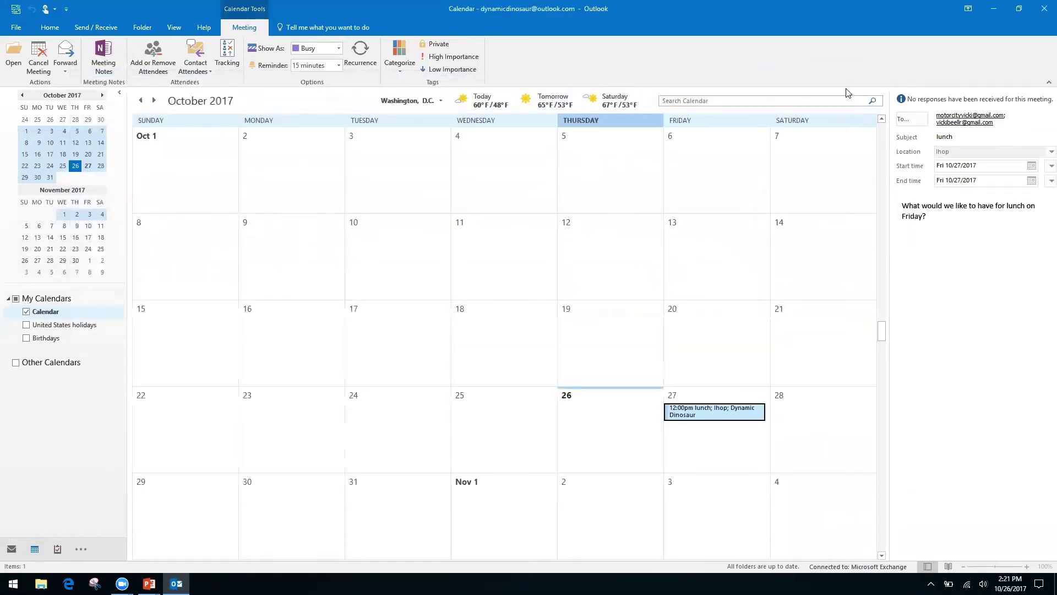
# Advance the slide show to the Quicksteps, Rules, and Search Folders slide, then return to Outlook.
pyautogui.hotkey('alt', 'Tab')
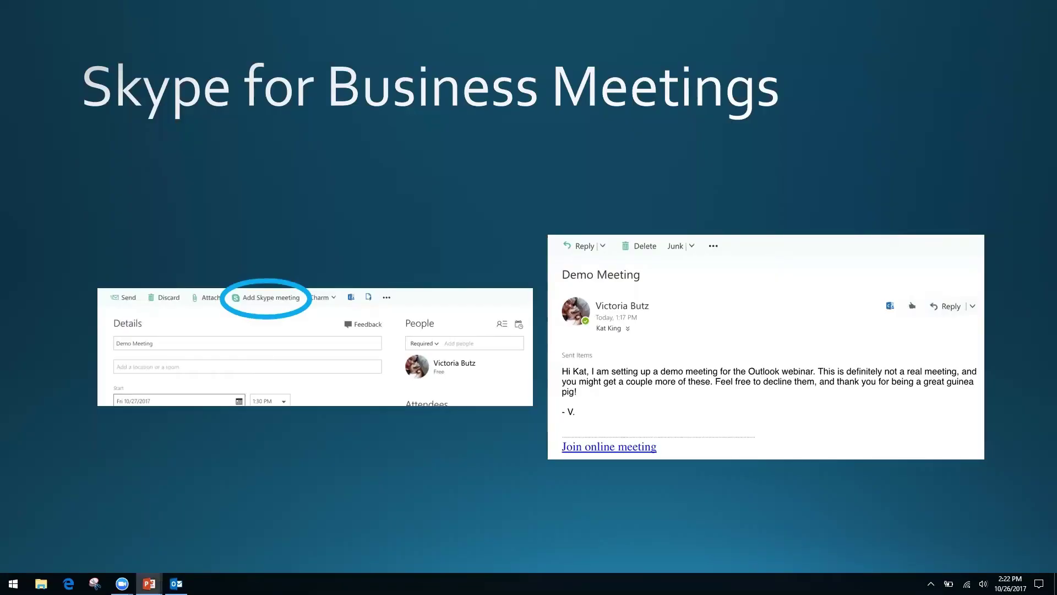
pyautogui.press('Right')
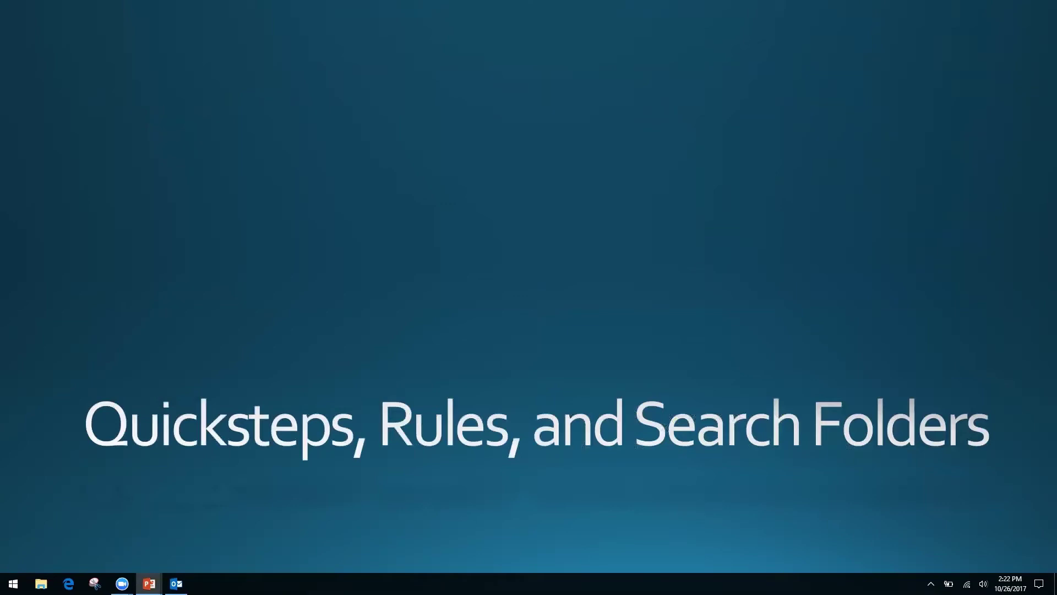
pyautogui.hotkey('alt', 'Tab')
pyautogui.press('Tab')
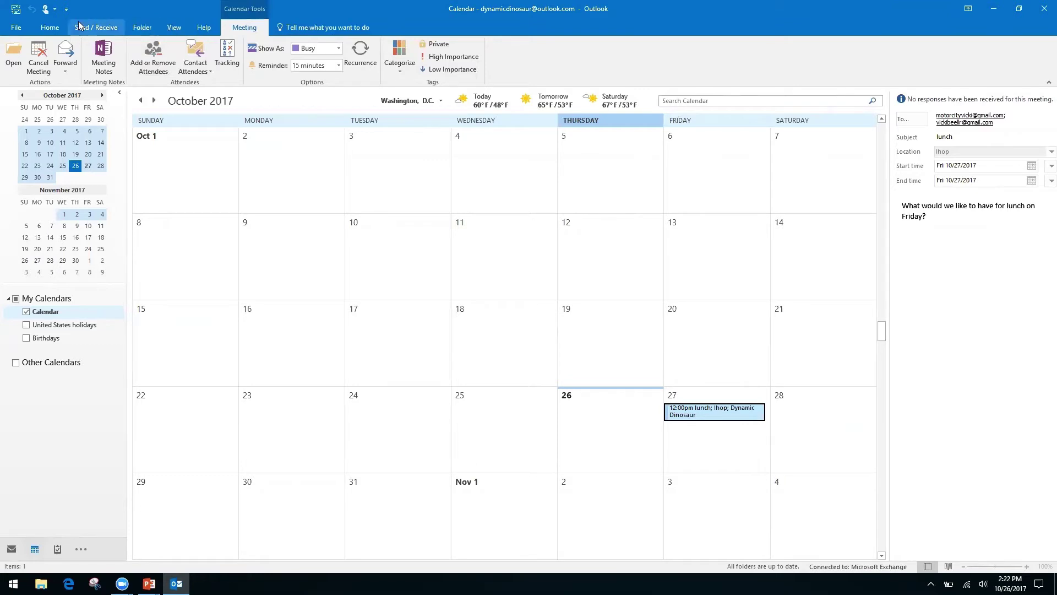
# Open a Share Calendar invitation from the Home tab's calendar commands.
pyautogui.click(51, 29)
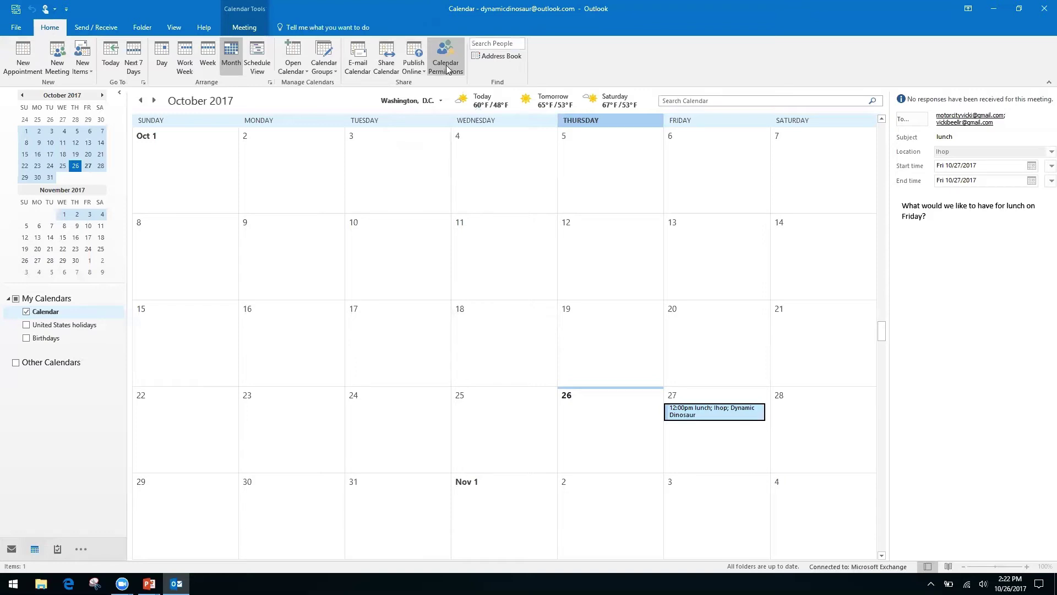
pyautogui.rightClick(380, 67)
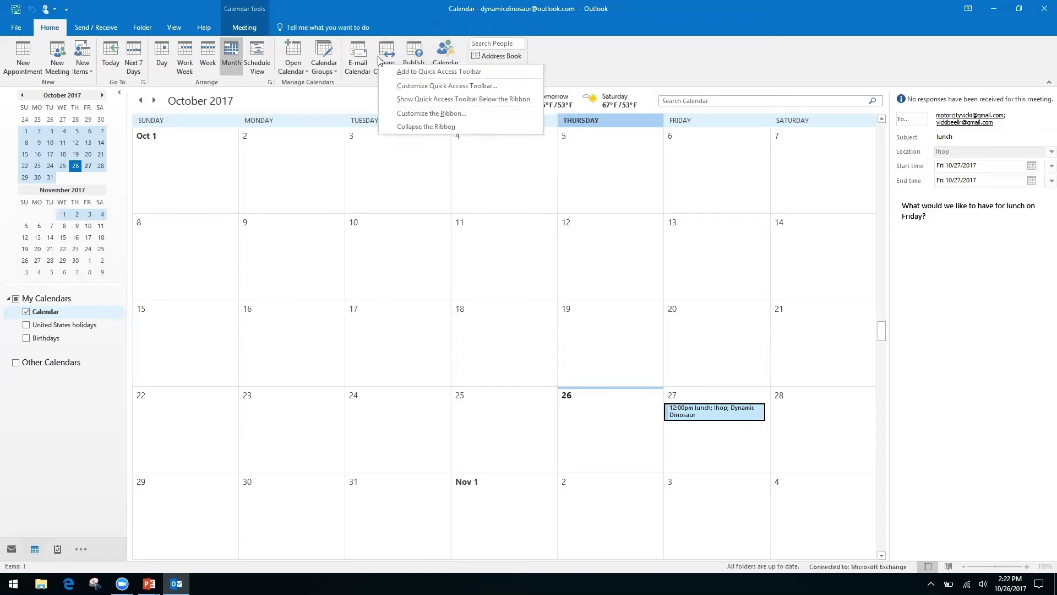
pyautogui.click(388, 52)
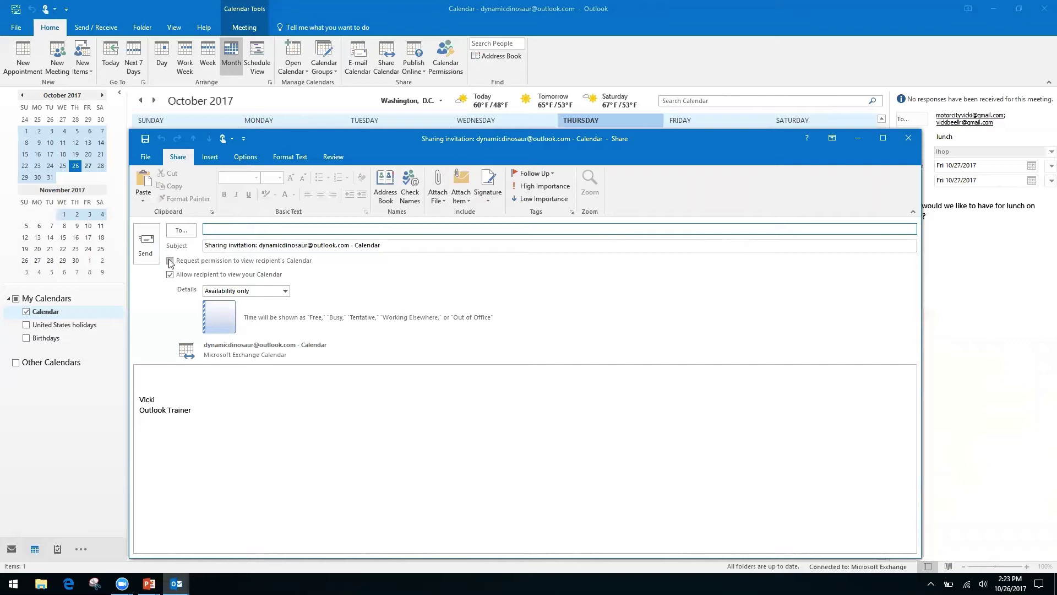
# Request permission to view the recipient's calendar, keep Availability only details, and close the draft.
pyautogui.click(170, 261)
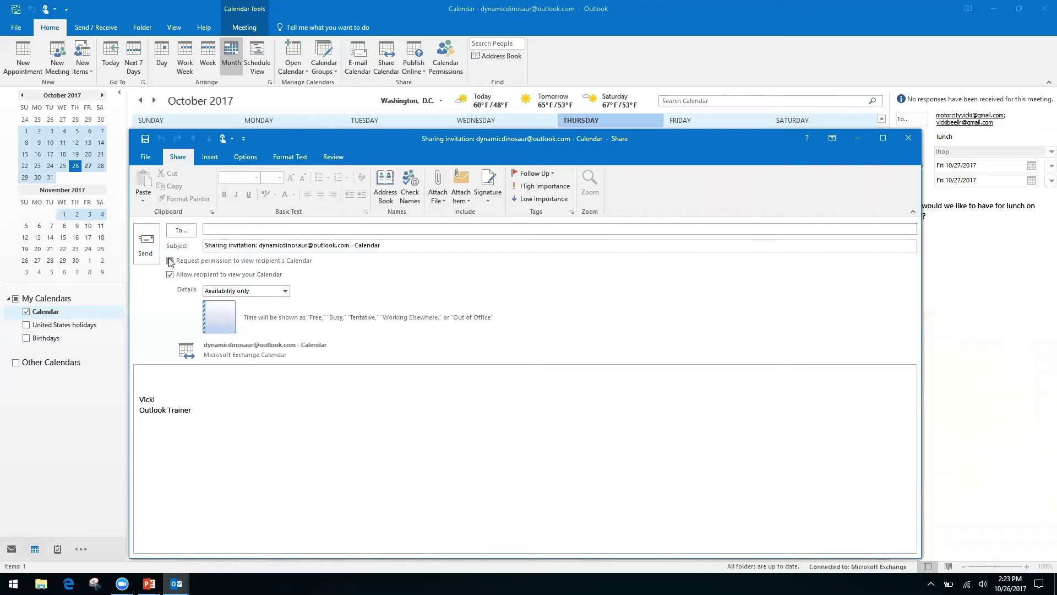
pyautogui.click(169, 260)
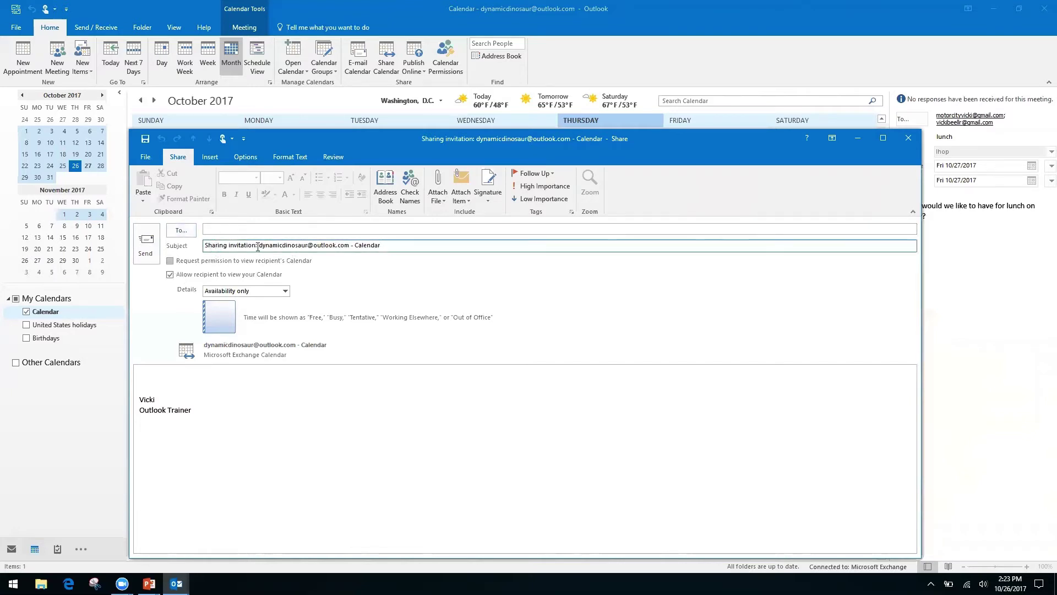
pyautogui.click(171, 261)
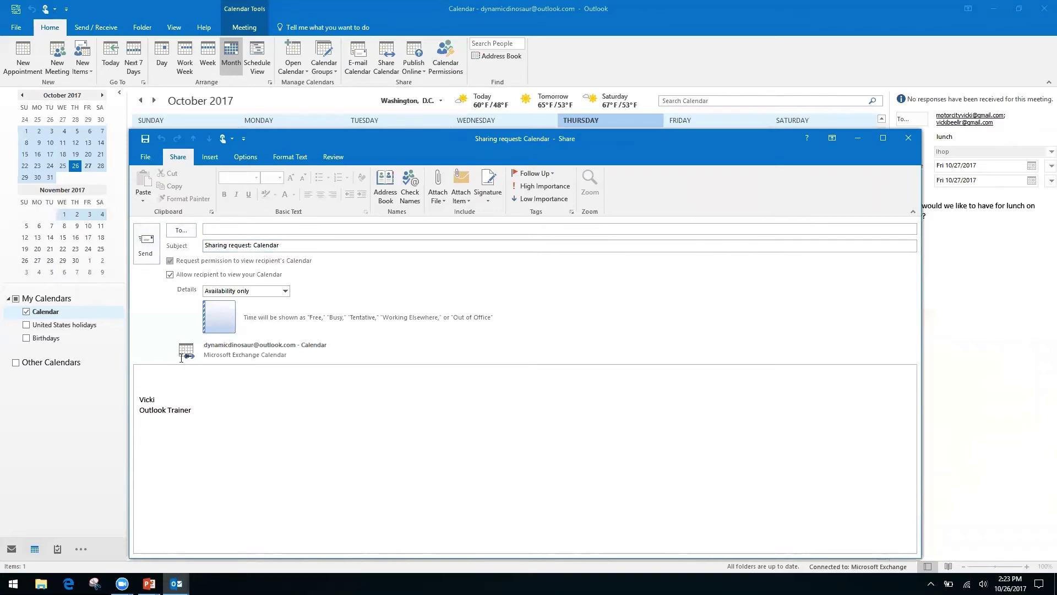
pyautogui.click(154, 375)
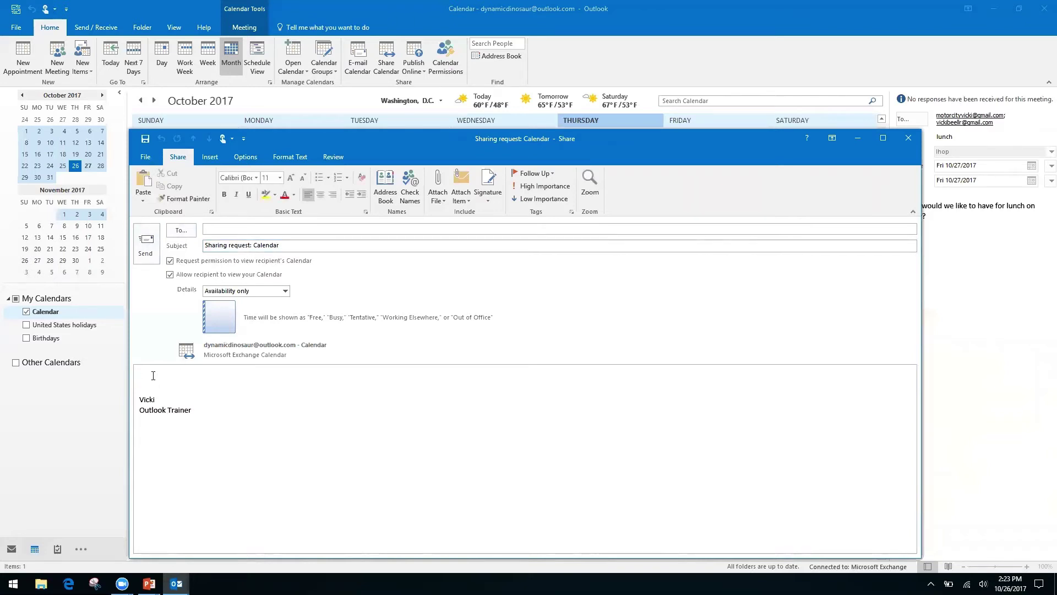
pyautogui.click(285, 291)
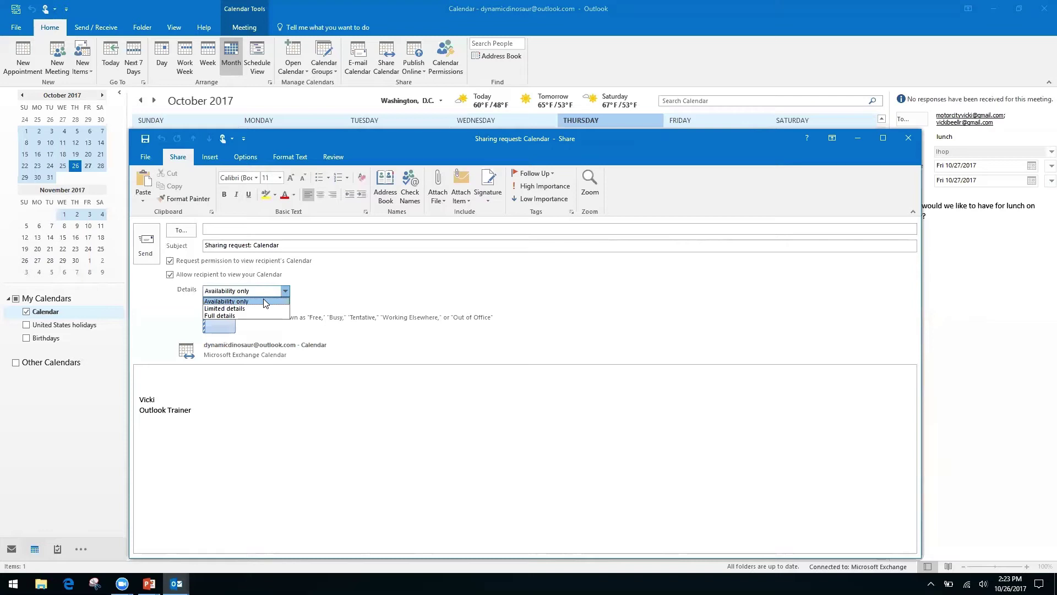
pyautogui.click(263, 301)
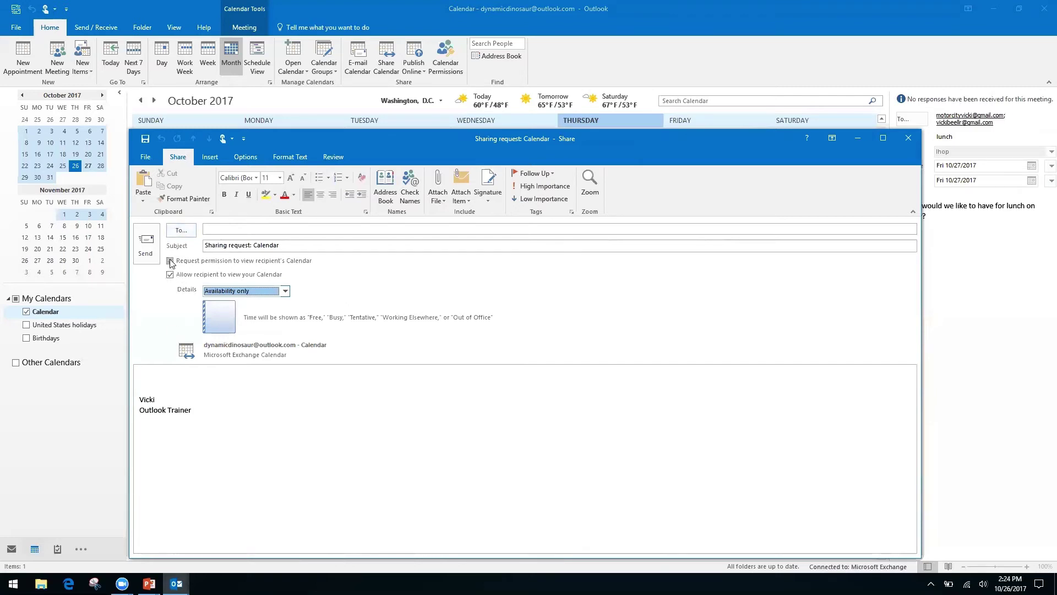
pyautogui.click(908, 138)
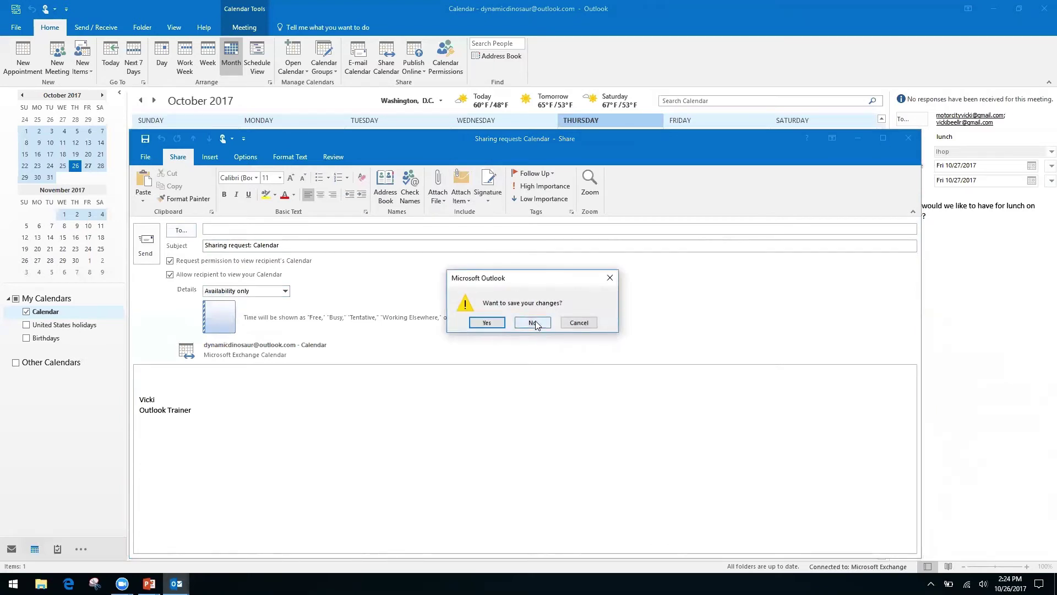
# Discard the sharing request and review Calendar Permissions, where Default has Free/Busy time.
pyautogui.click(534, 322)
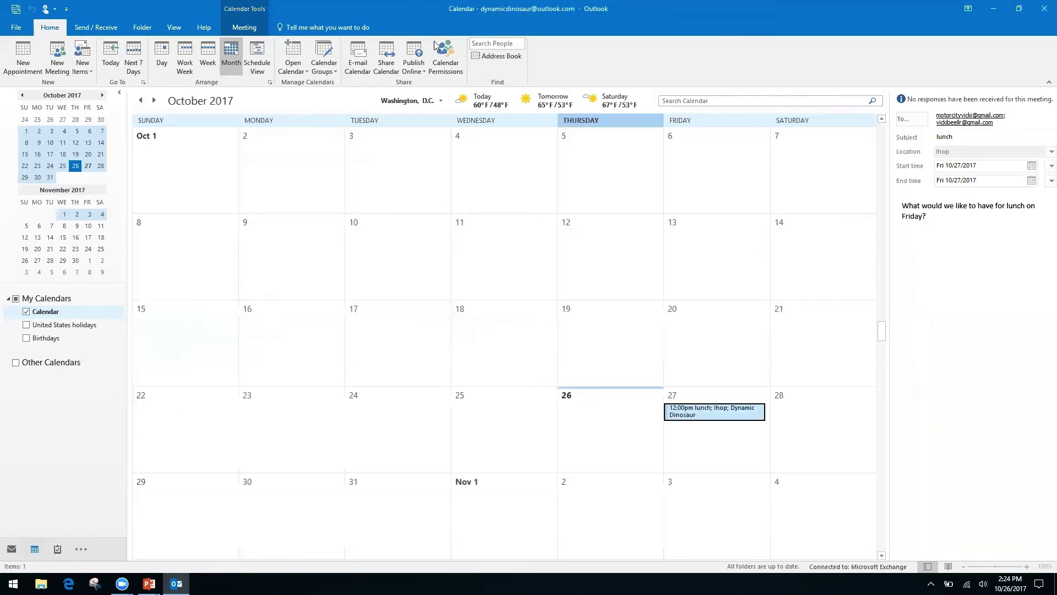
pyautogui.click(447, 50)
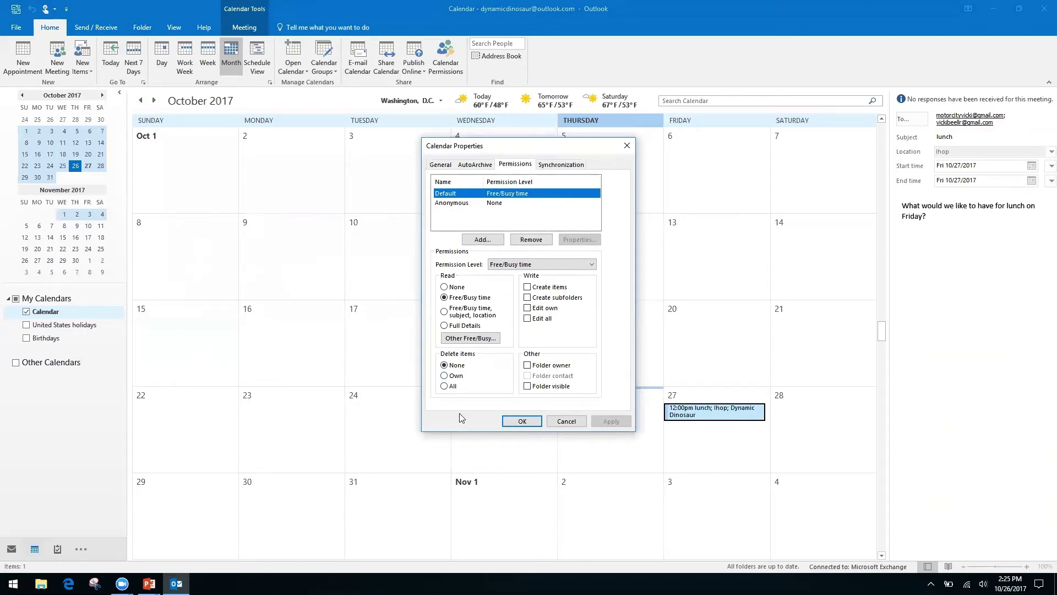
pyautogui.click(626, 146)
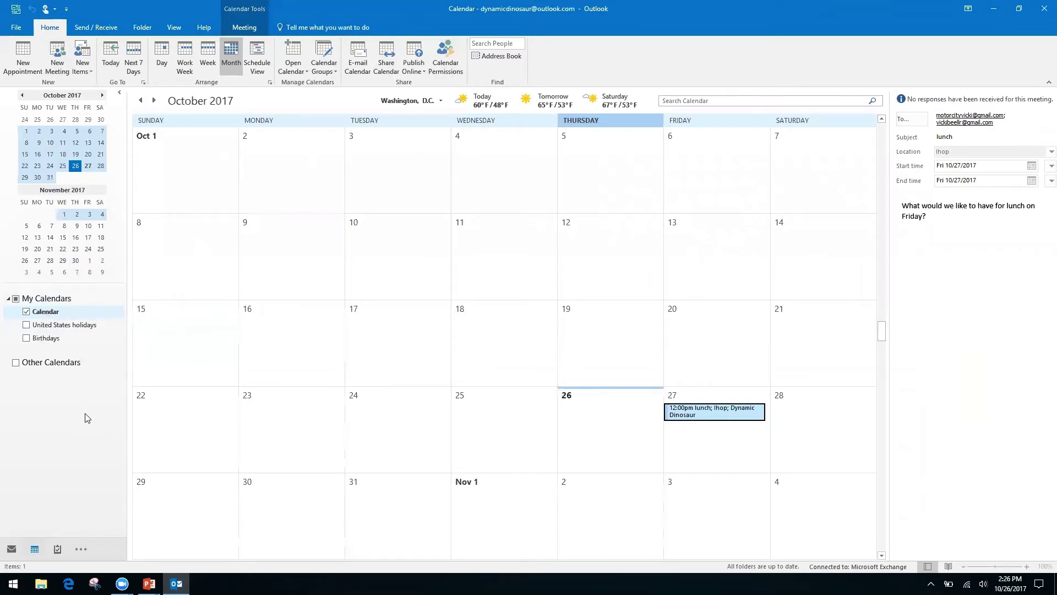
pyautogui.hotkey('alt', 'Tab')
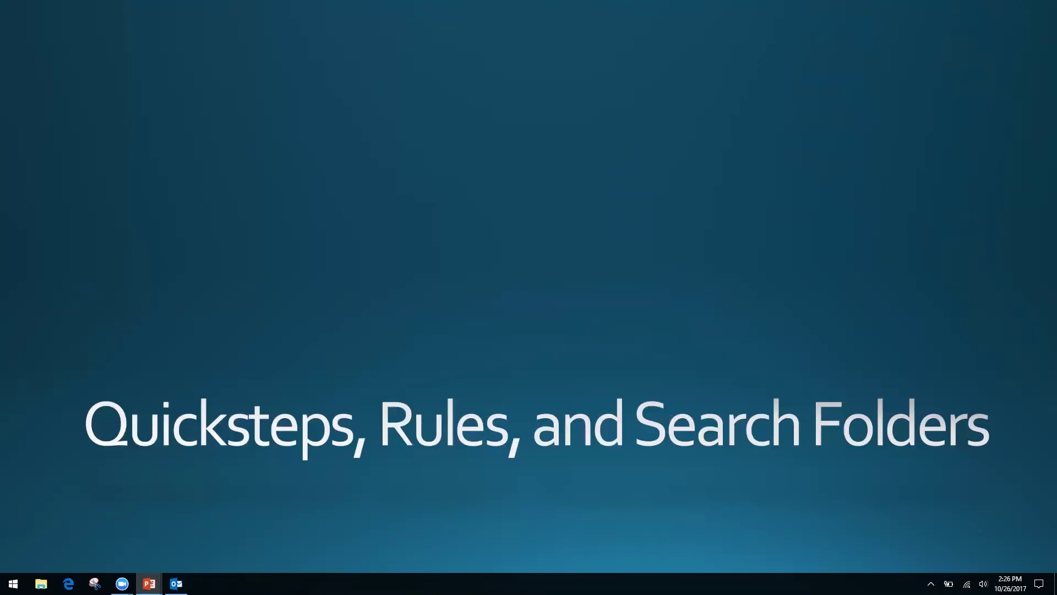
pyautogui.hotkey('alt', 'Tab')
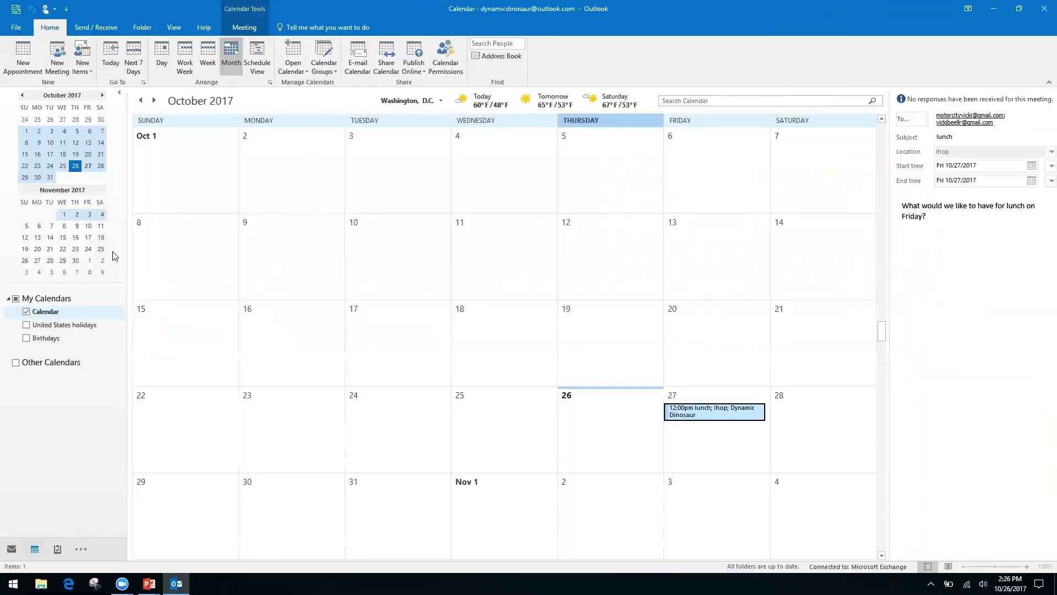
# Switch to the Inbox with Ctrl+1 to show the Friday Lunch conversation.
pyautogui.hotkey('ctrl', '1')
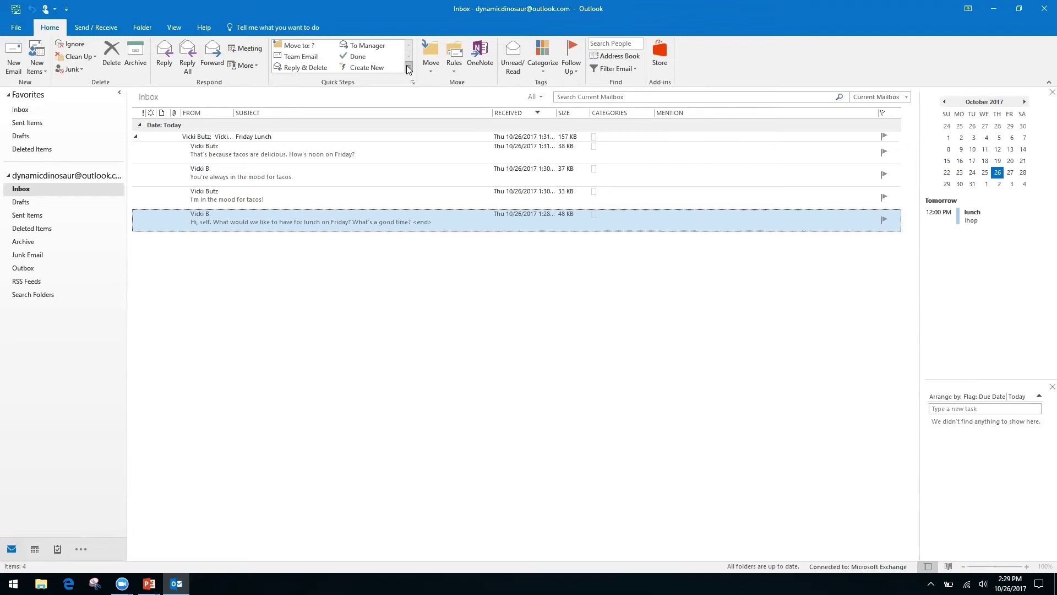
# Expand the Quick Steps gallery and begin a new custom Quick Step named My Quick Step.
pyautogui.click(409, 68)
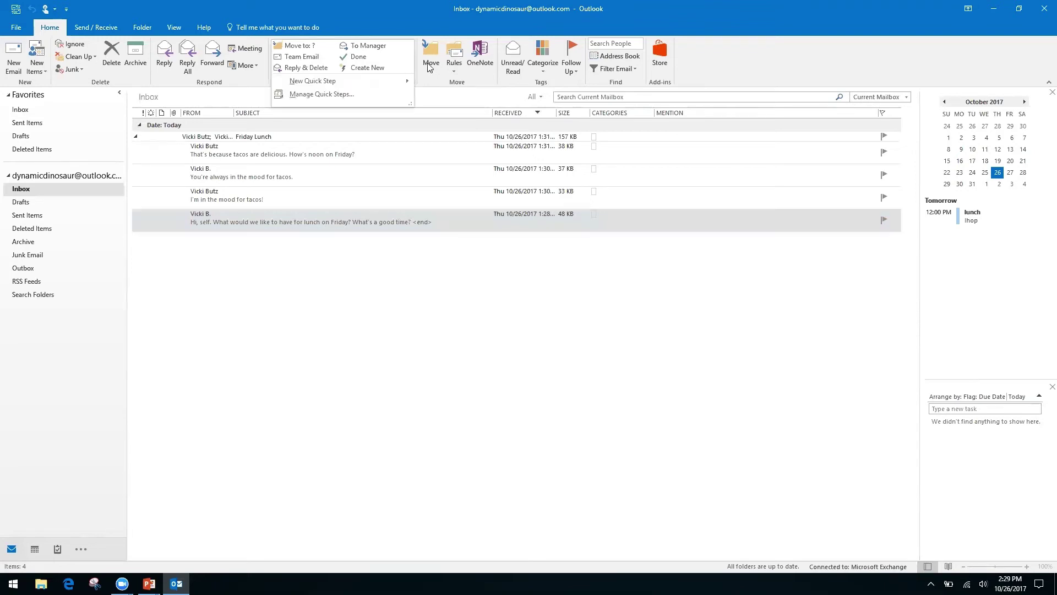
pyautogui.click(427, 69)
pyautogui.press('Escape')
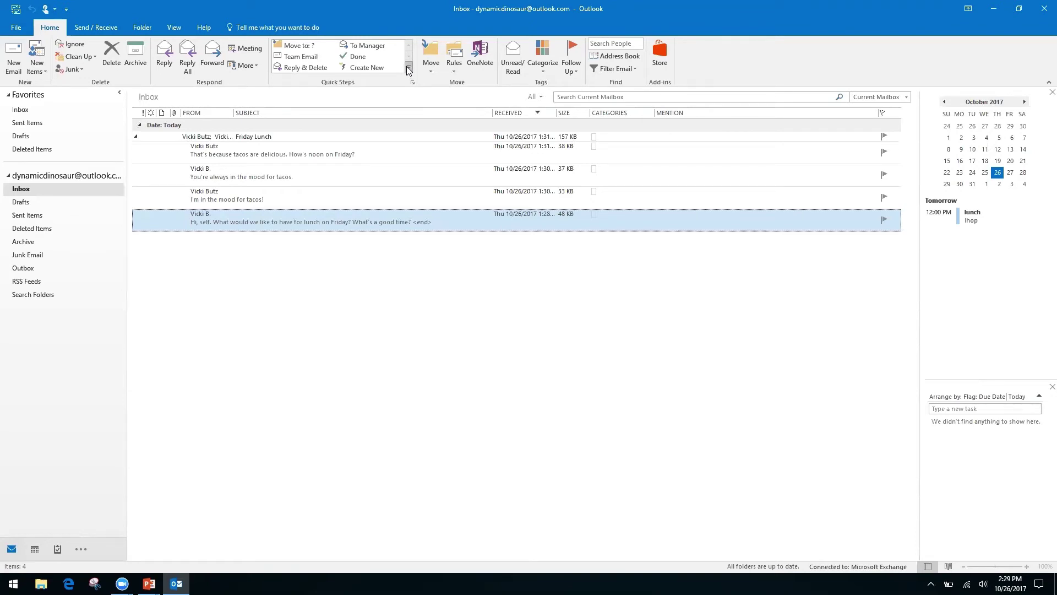
pyautogui.click(408, 67)
pyautogui.moveTo(312, 82)
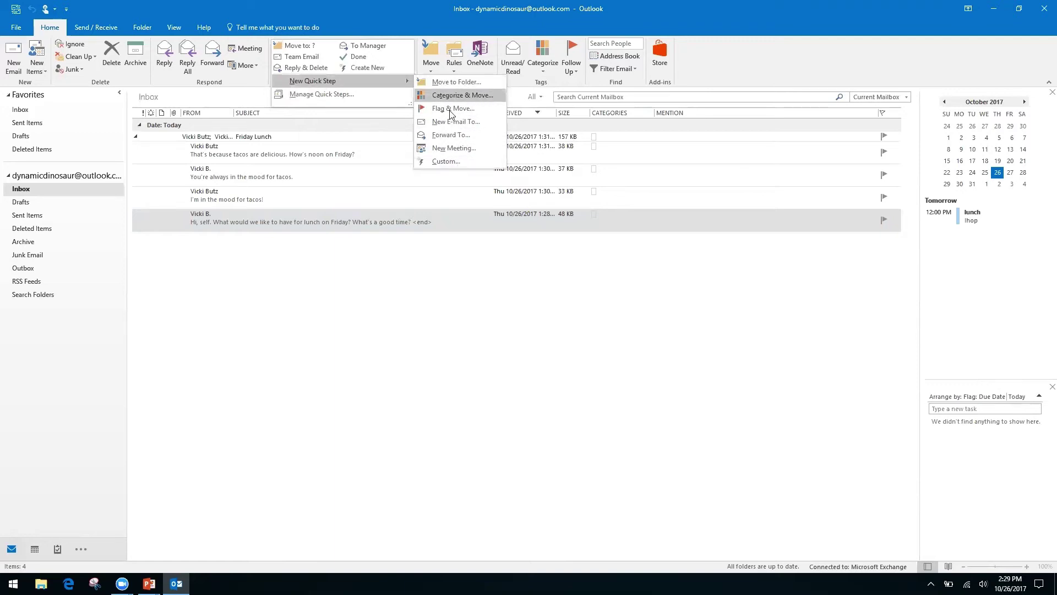
pyautogui.click(444, 159)
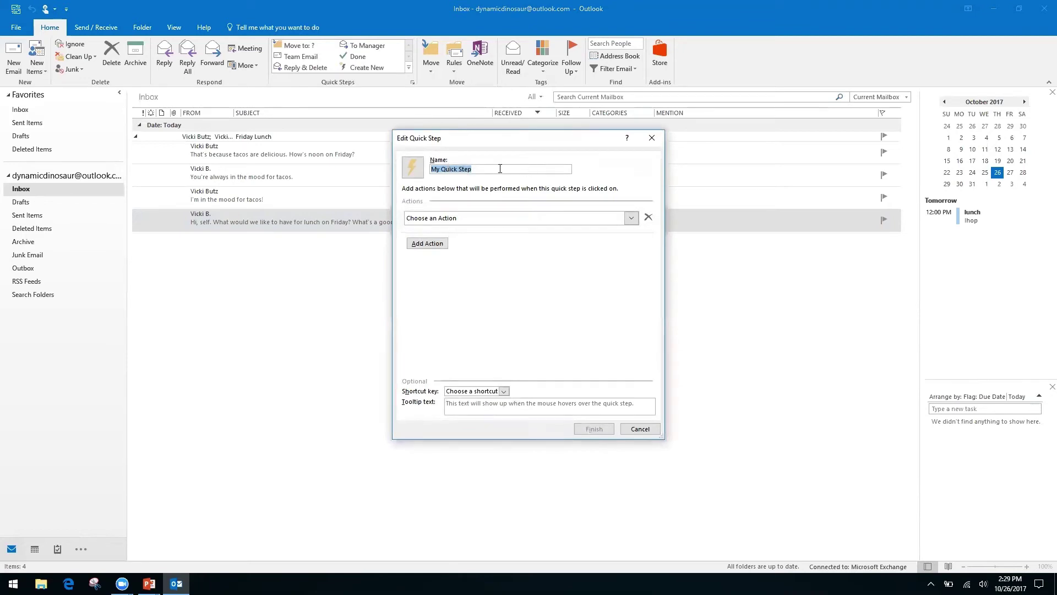
# Name the custom quick step Request, set its first action to Reply, and show the reply options.
pyautogui.write('Request')
pyautogui.click(631, 219)
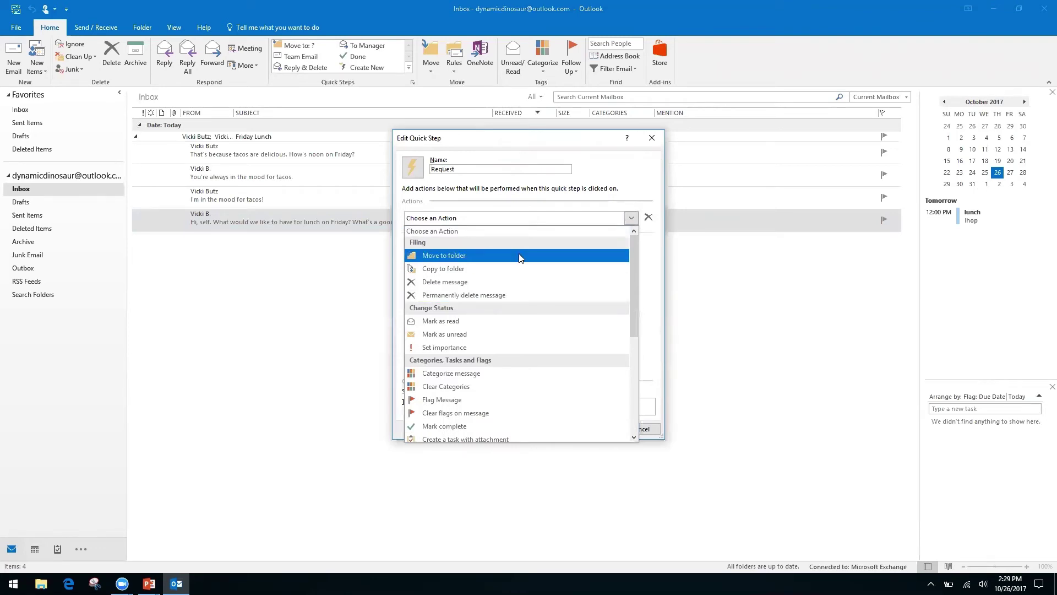
pyautogui.moveTo(632, 271); pyautogui.dragTo(633, 370)
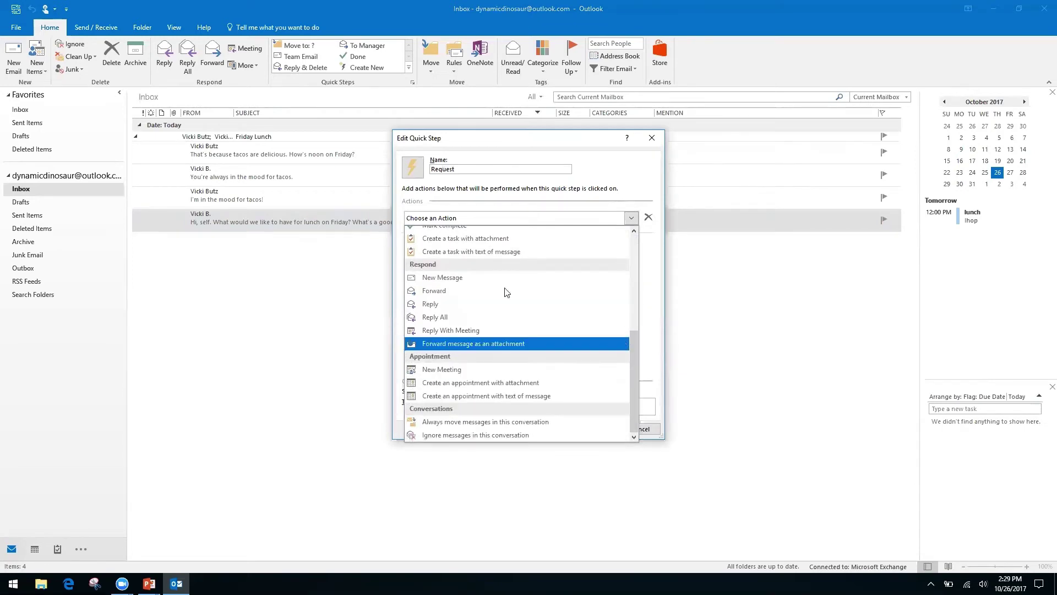
pyautogui.click(432, 304)
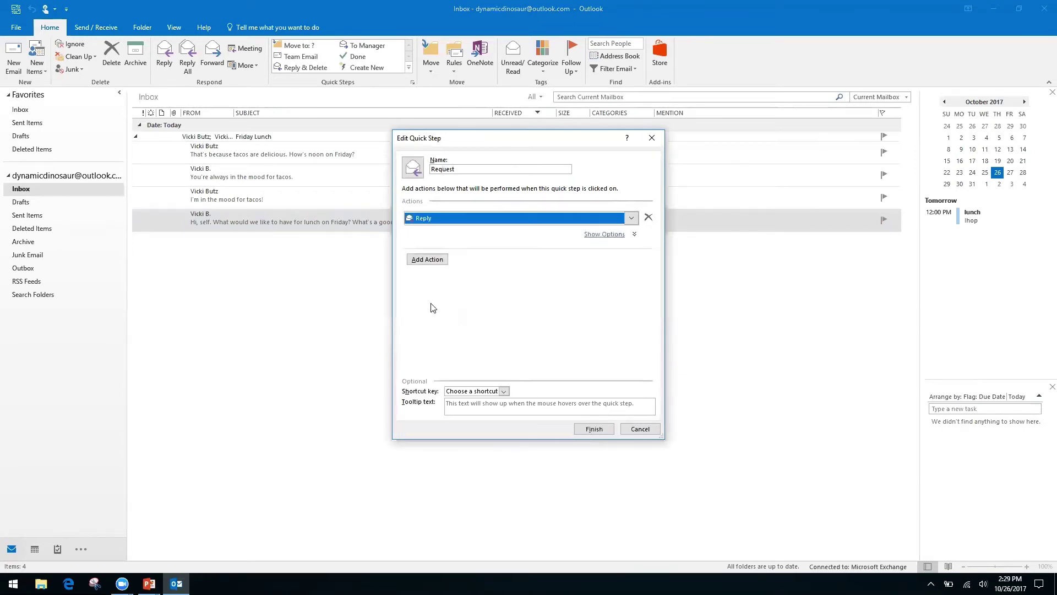
pyautogui.click(429, 263)
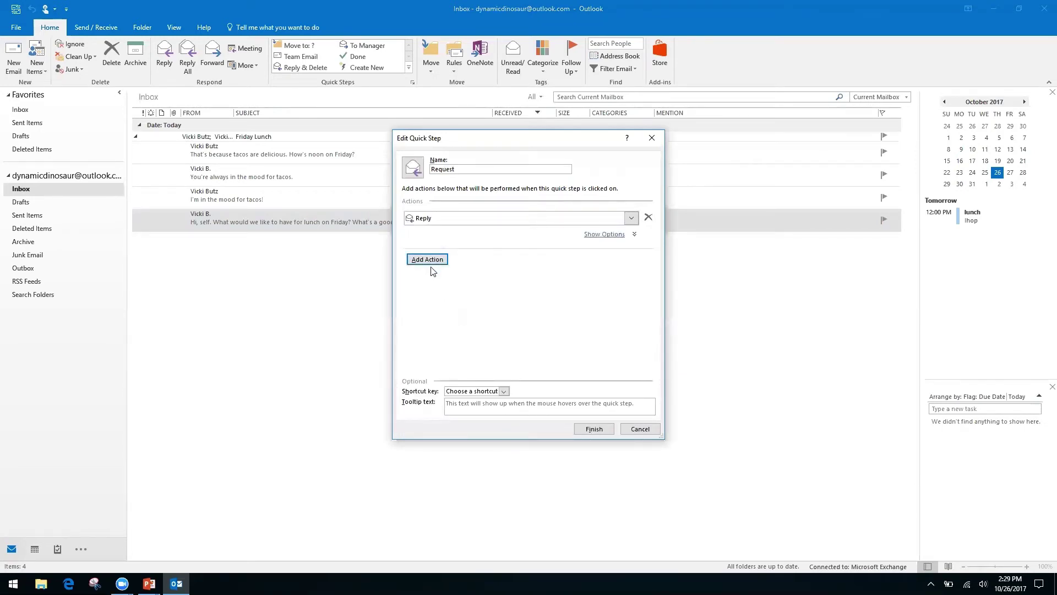
pyautogui.click(608, 236)
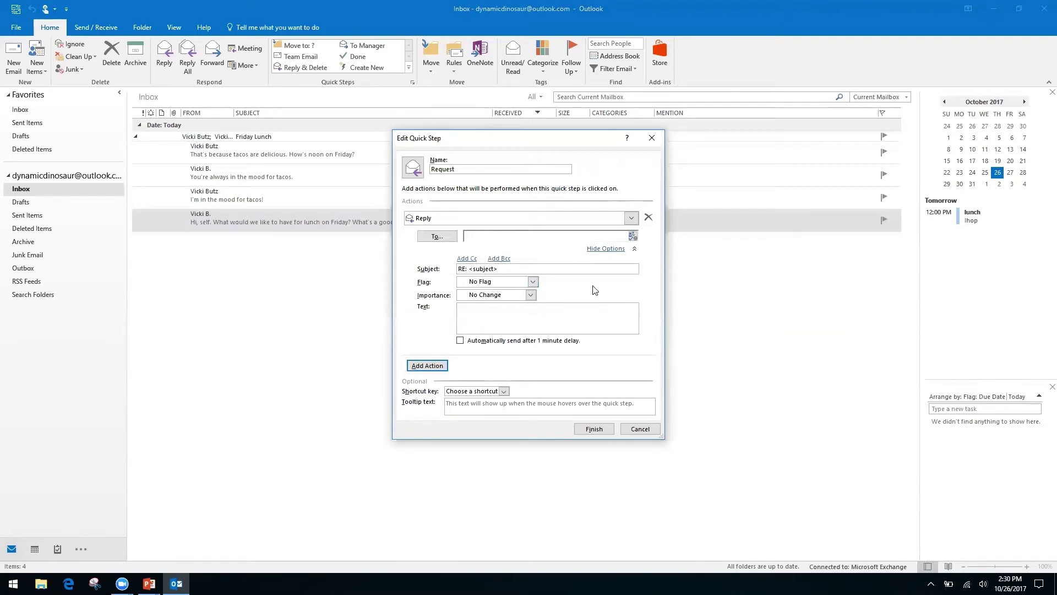
# Enter the reply text thanking the sender and confirming the request is being processed.
pyautogui.rightClick(551, 311)
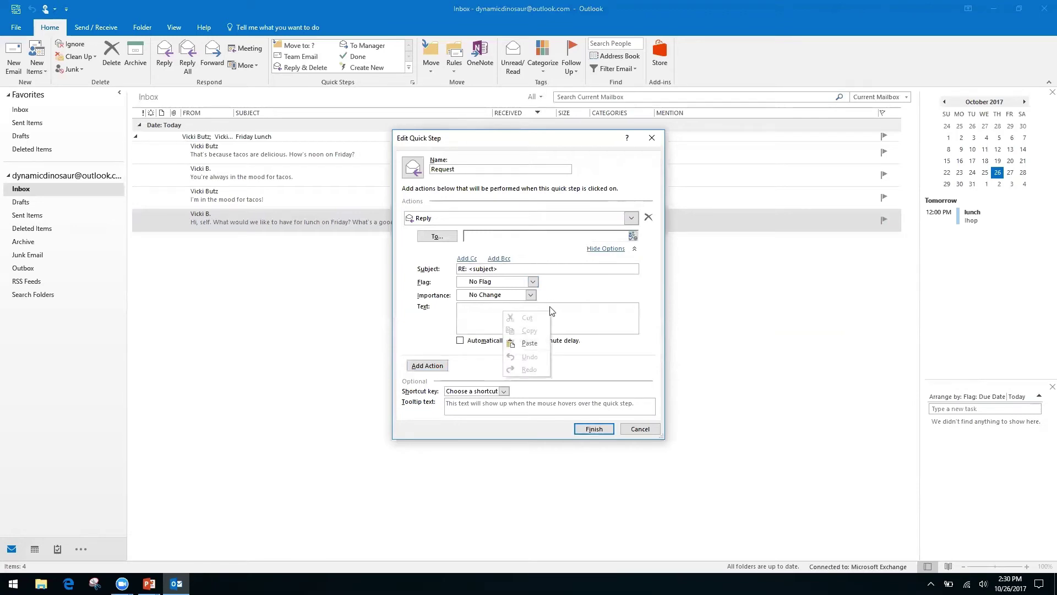
pyautogui.click(472, 312)
pyautogui.rightClick(475, 309)
pyautogui.click(483, 307)
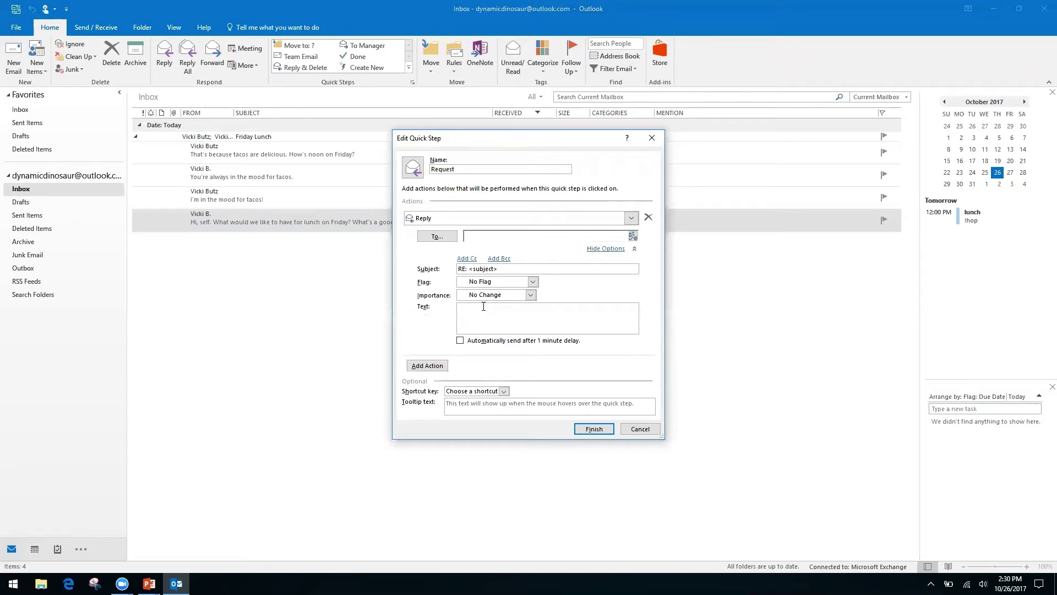
pyautogui.write('Hello, thank you for your request. We have receive it, and It is being processed by our team.')
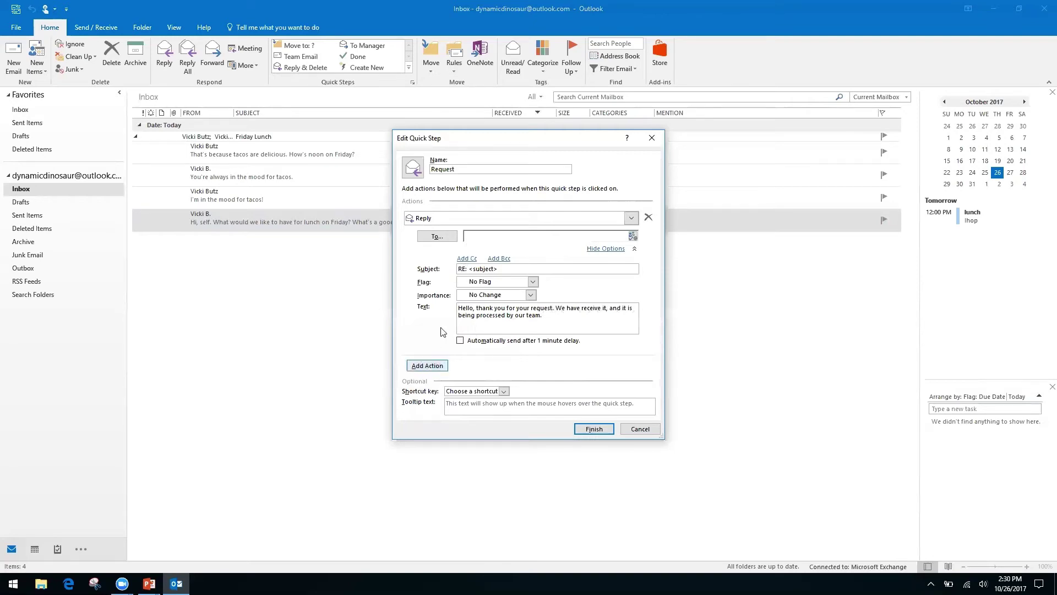
pyautogui.click(466, 259)
# Leave the reply's Cc field blank and collapse the Reply action's extra options.
pyautogui.click(495, 261)
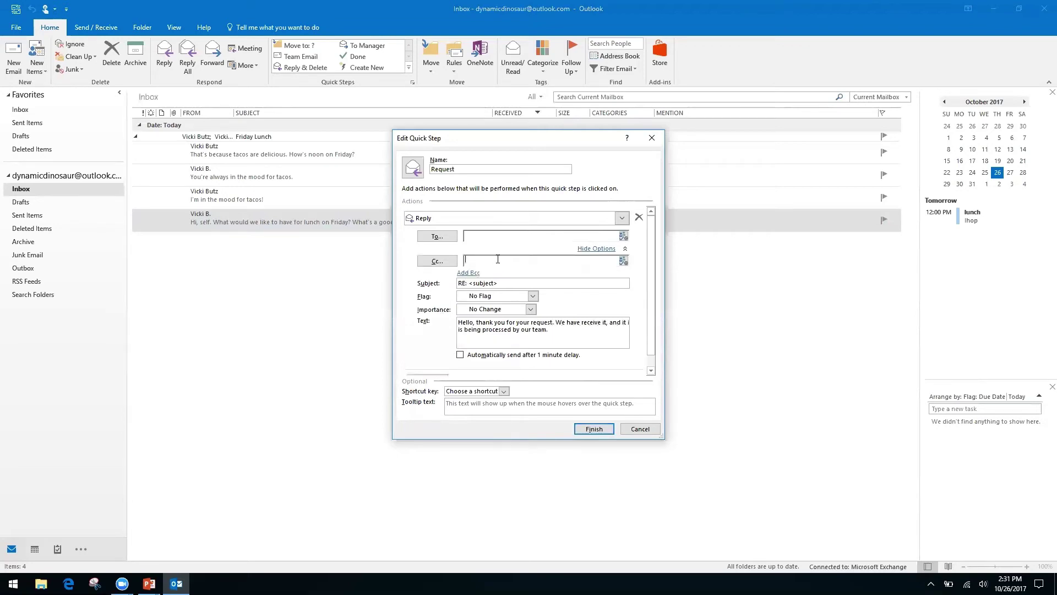
pyautogui.rightClick(561, 261)
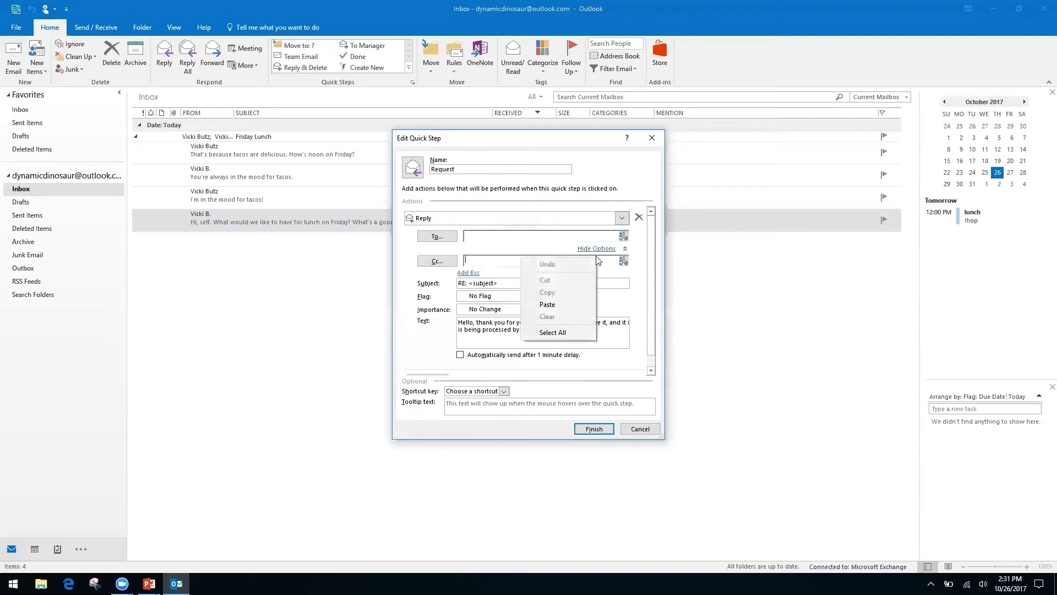
pyautogui.click(409, 296)
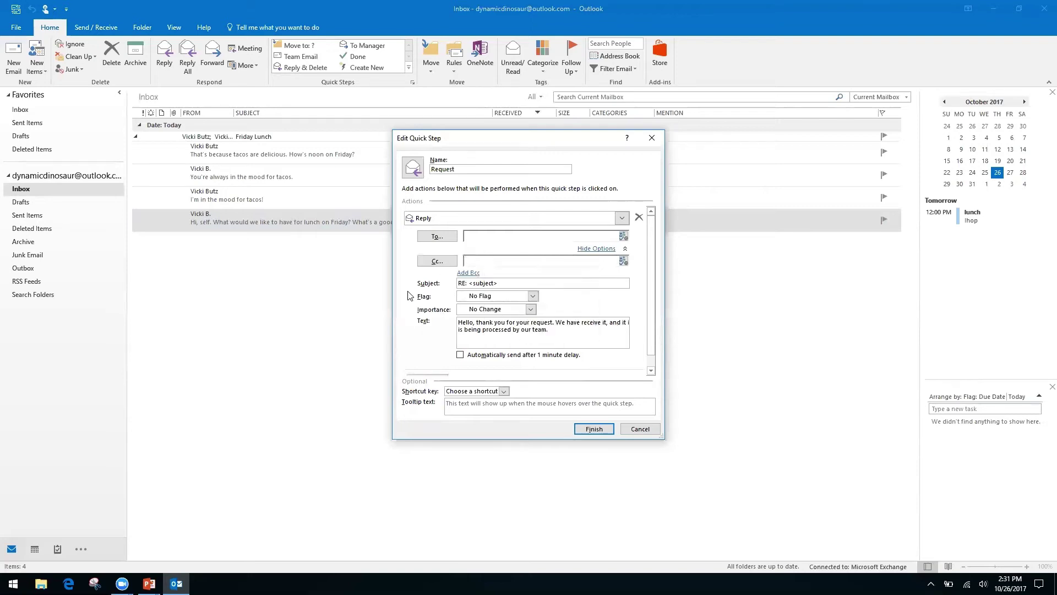
pyautogui.rightClick(489, 261)
pyautogui.click(514, 260)
pyautogui.rightClick(514, 260)
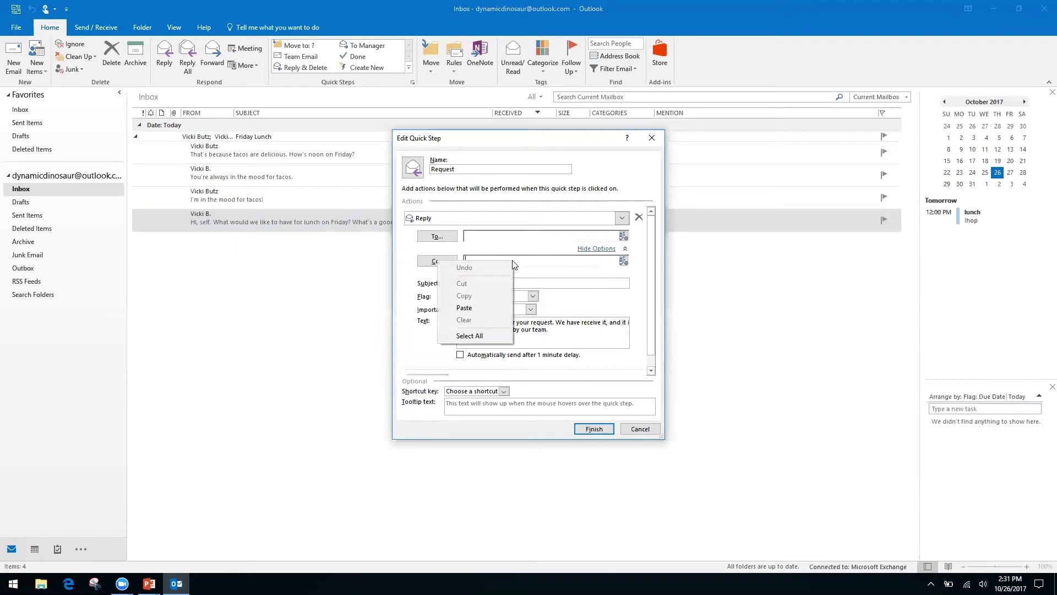
pyautogui.click(418, 315)
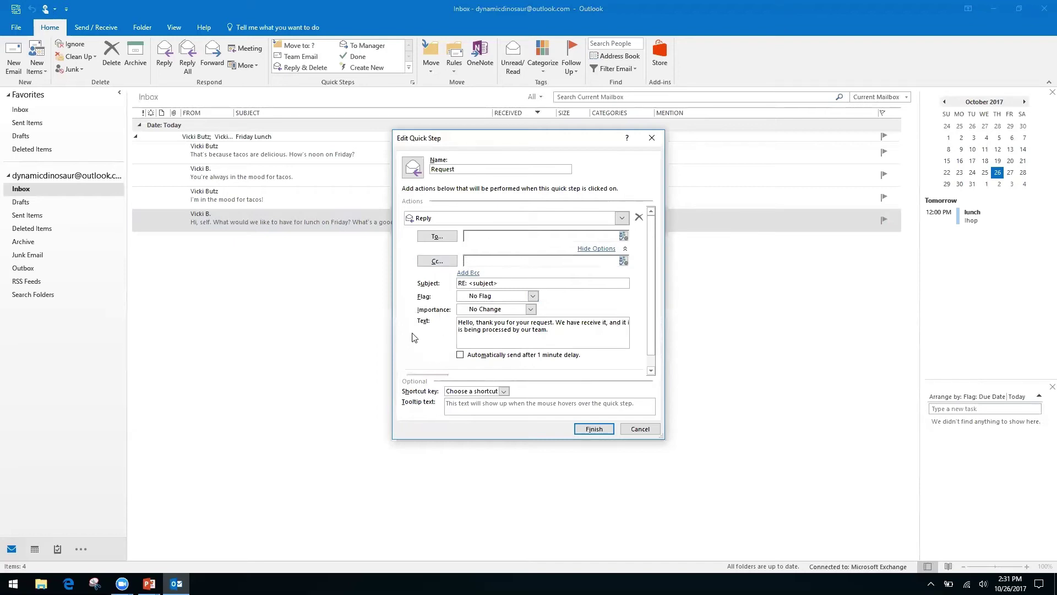
pyautogui.click(599, 248)
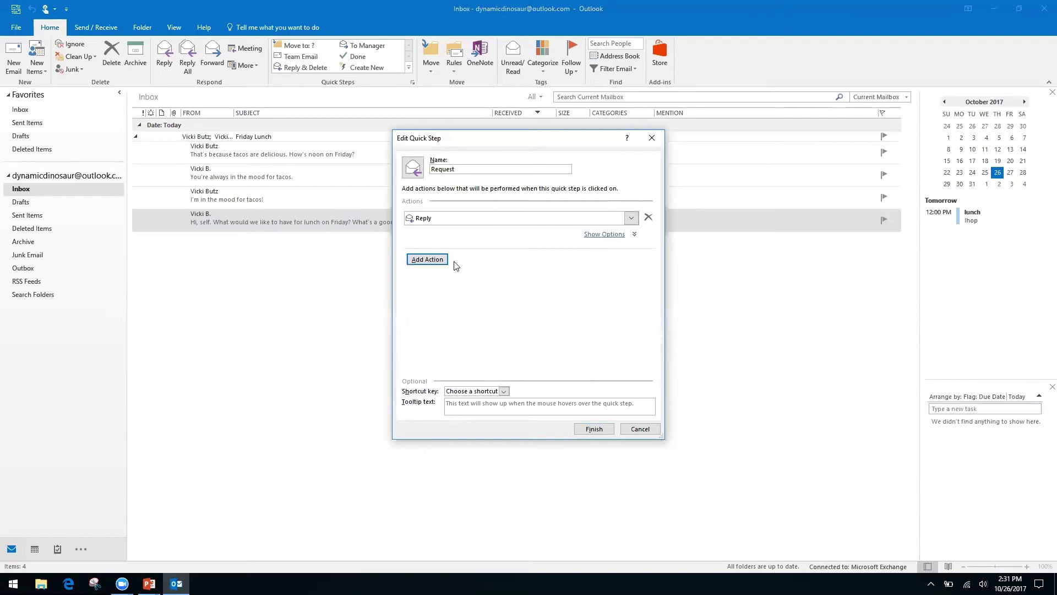
# Add a second Forward action addressed to an outside e-mail recipient.
pyautogui.click(436, 259)
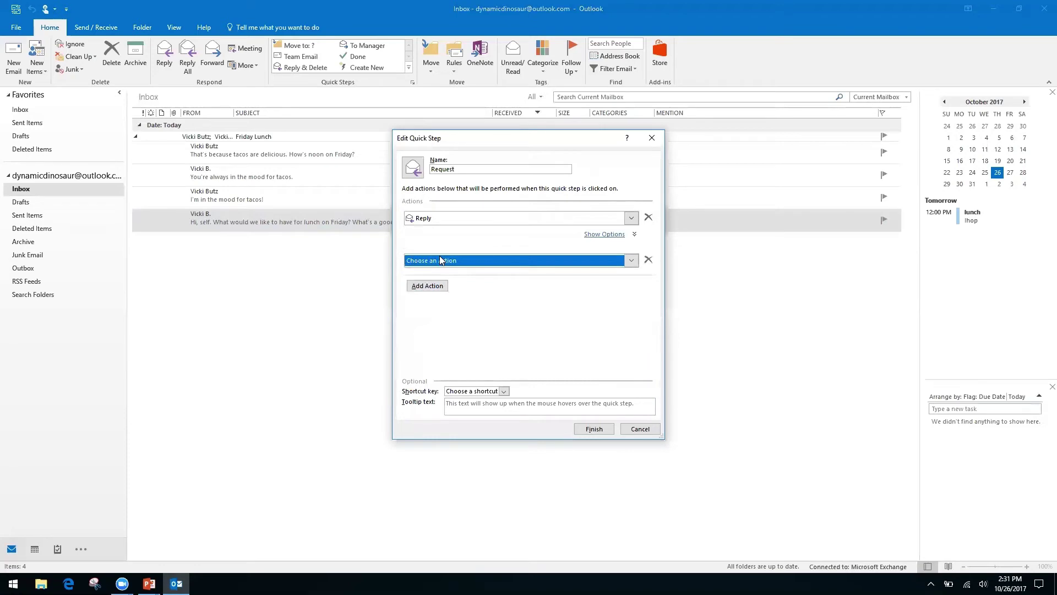
pyautogui.click(632, 262)
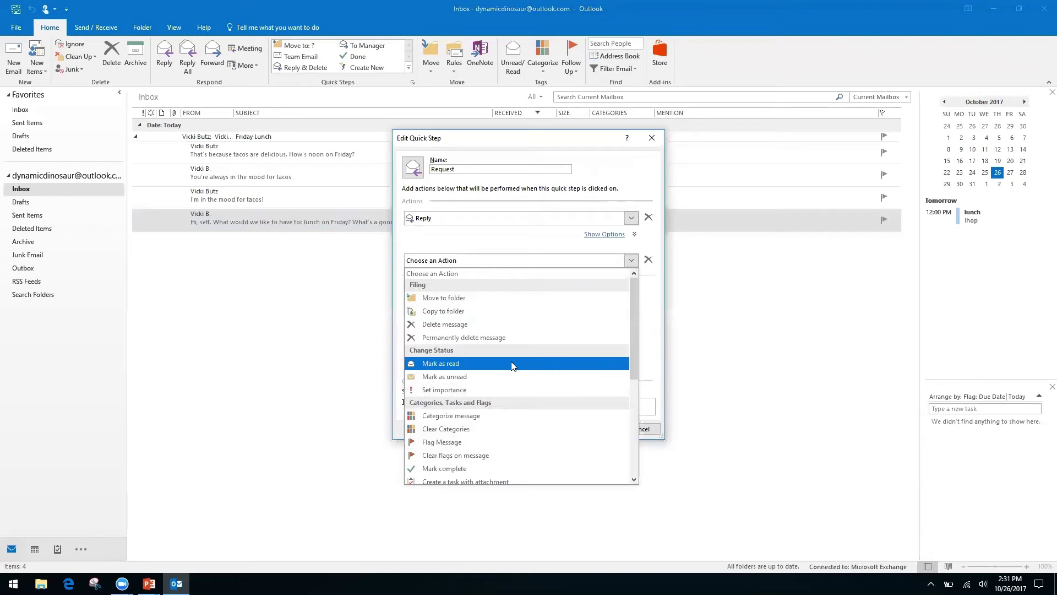
pyautogui.moveTo(631, 322); pyautogui.dragTo(629, 417)
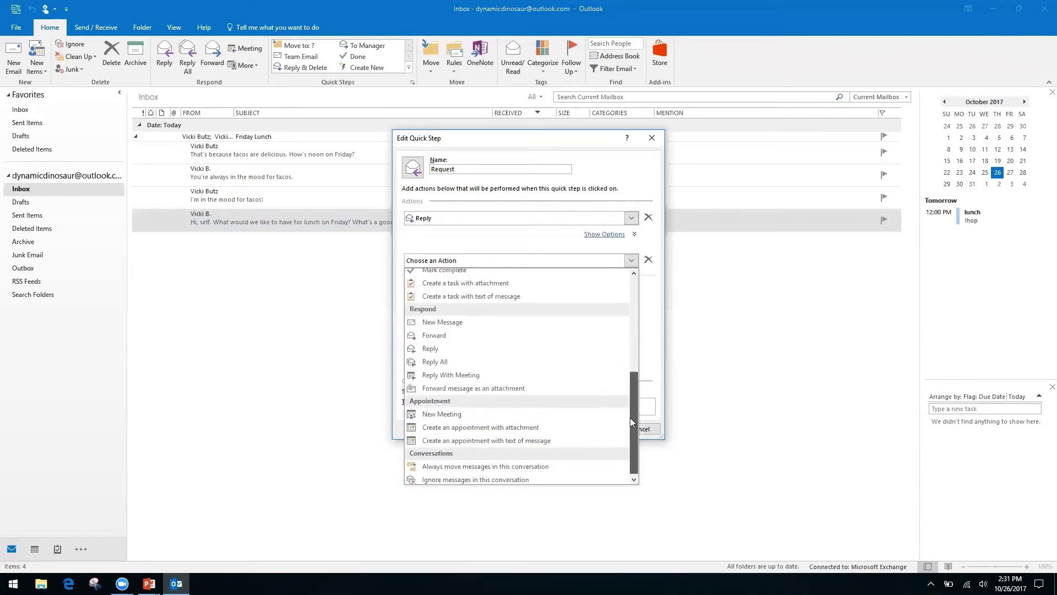
pyautogui.click(446, 333)
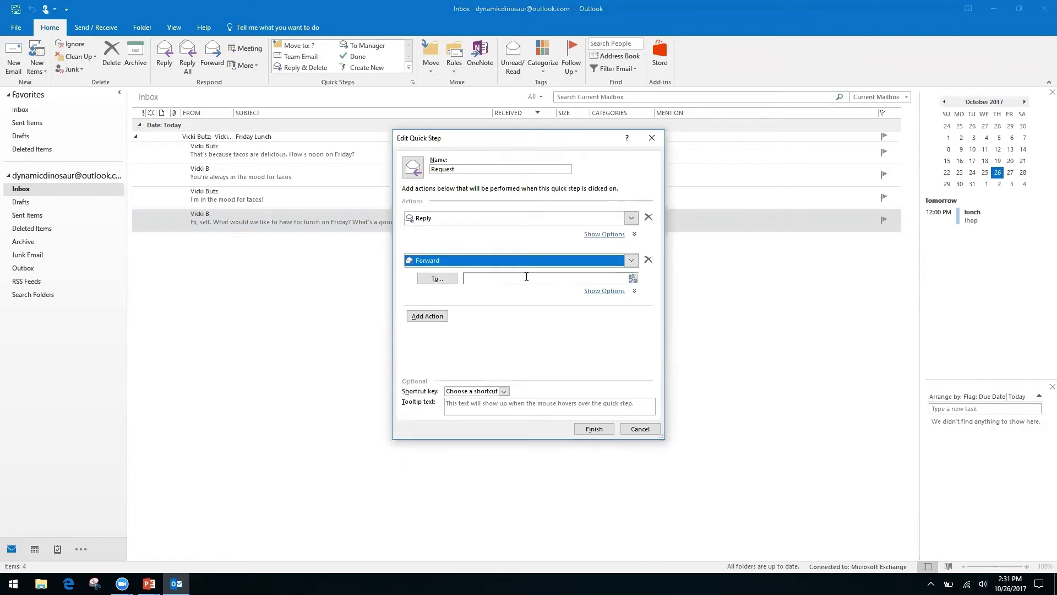
pyautogui.click(527, 278)
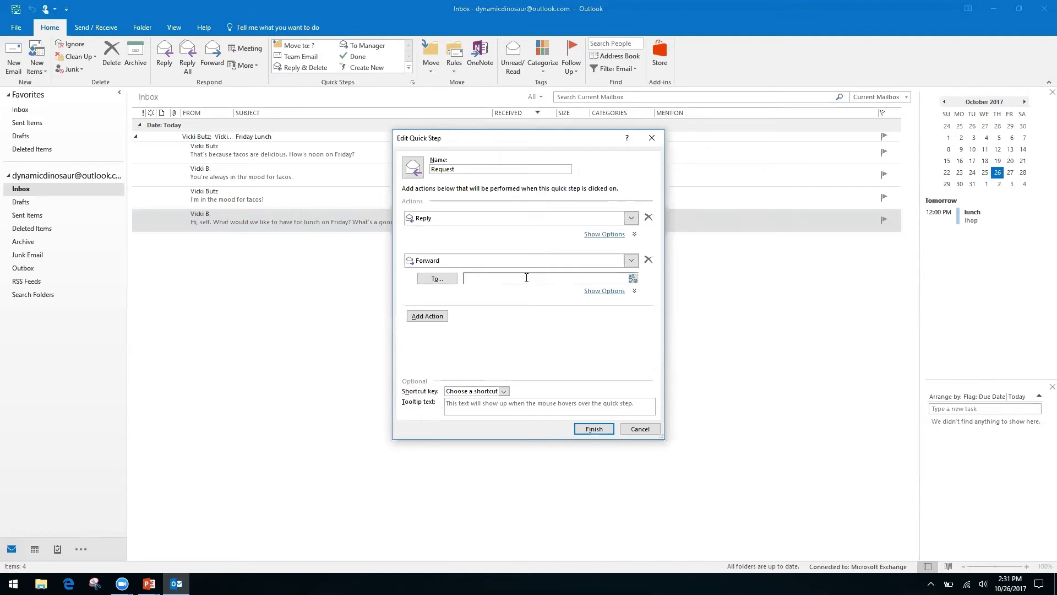
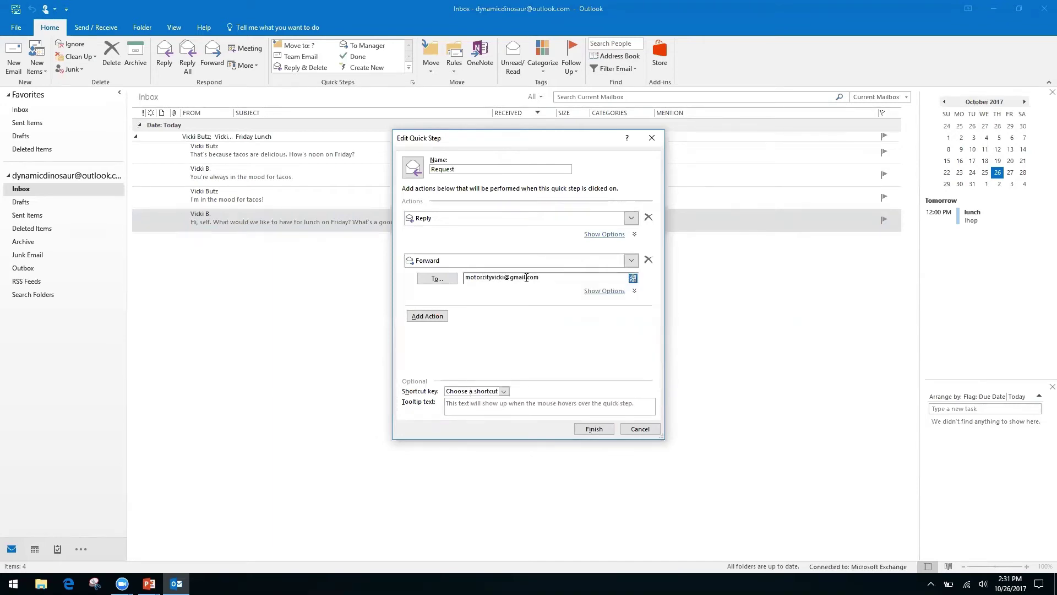
# Assign the CTRL+SHIFT+2 shortcut and save the Request quick step.
pyautogui.click(505, 392)
pyautogui.click(505, 391)
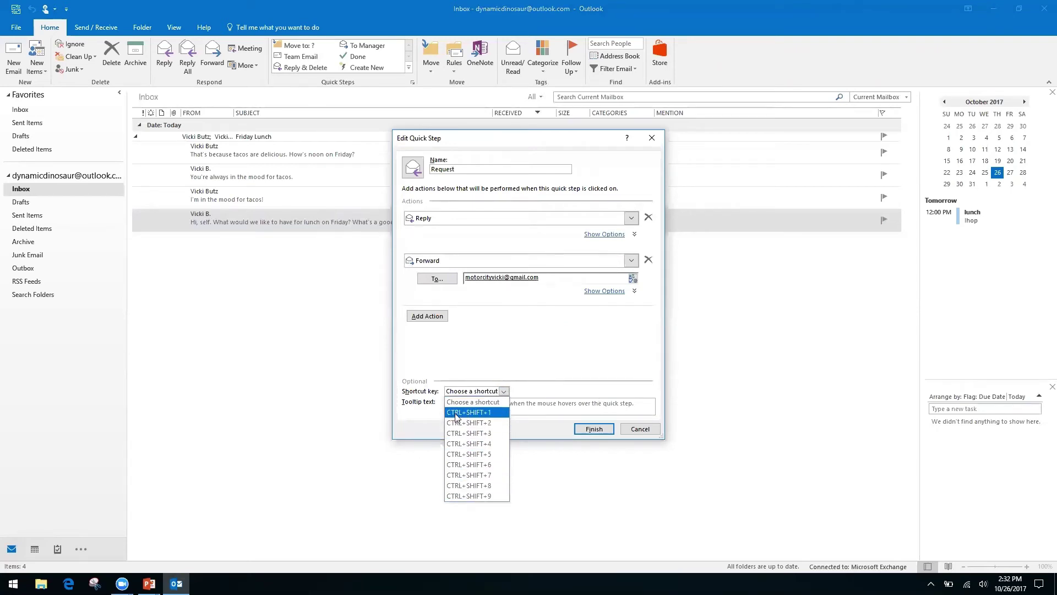
pyautogui.click(483, 423)
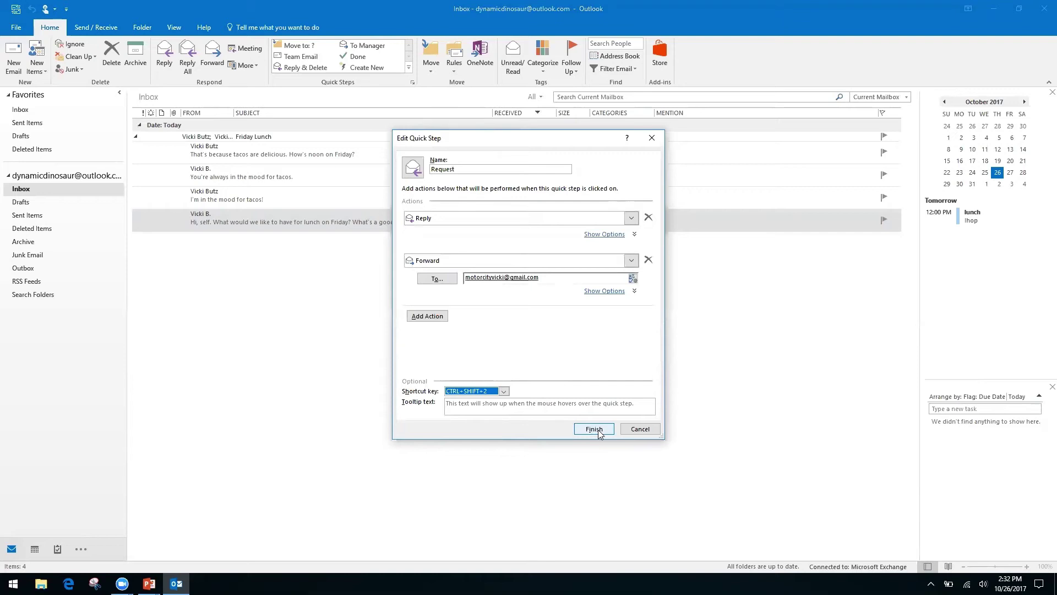
pyautogui.click(598, 433)
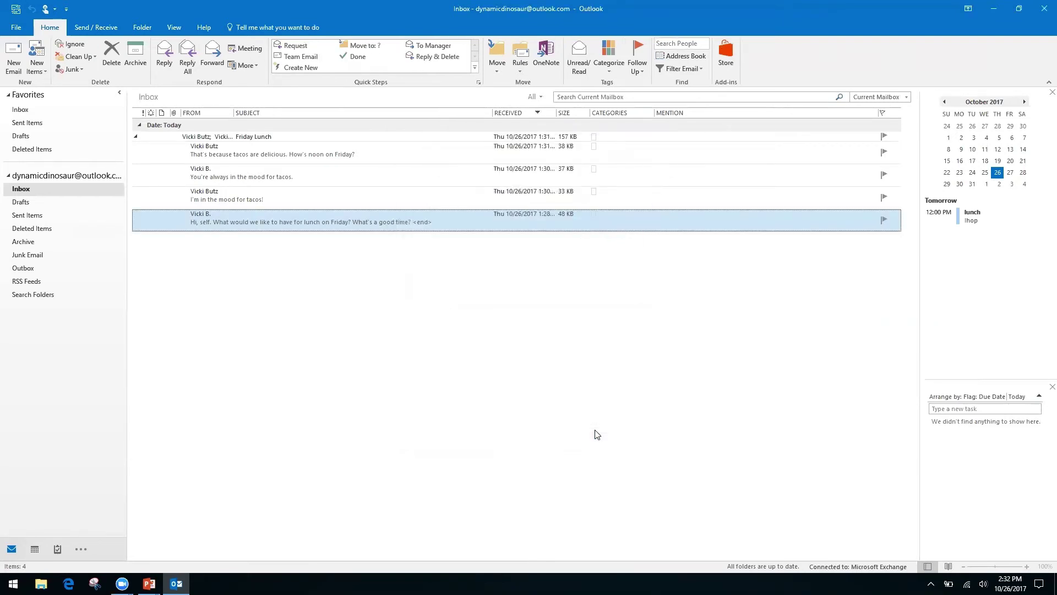
# Run Request on the 'I'm in the mood for tacos!' message, then close both drafts.
pyautogui.click(286, 197)
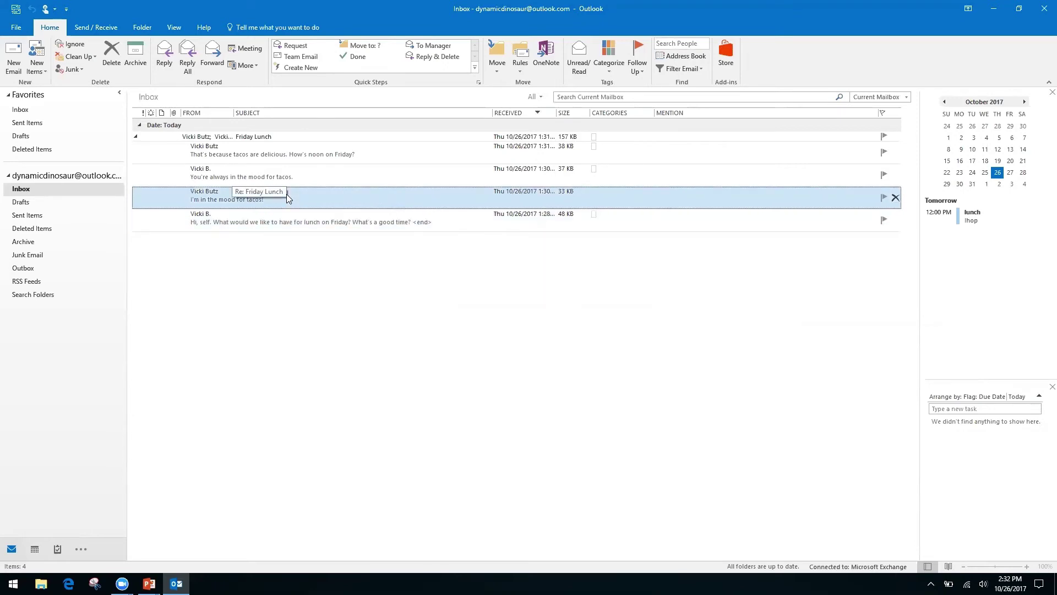
pyautogui.doubleClick(286, 193)
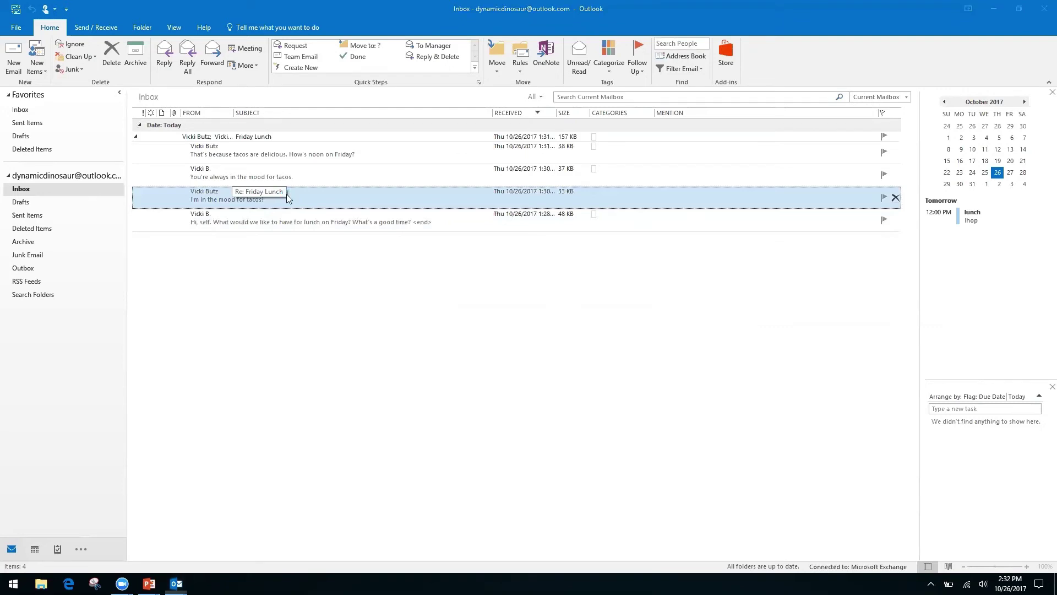
pyautogui.hotkey('ctrl', 'f')
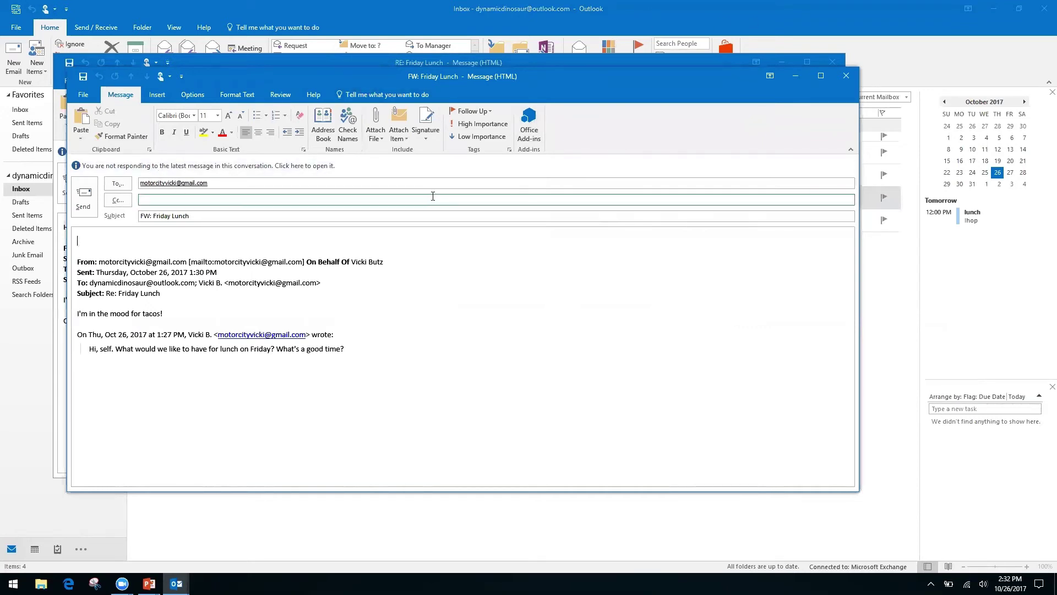
pyautogui.click(846, 78)
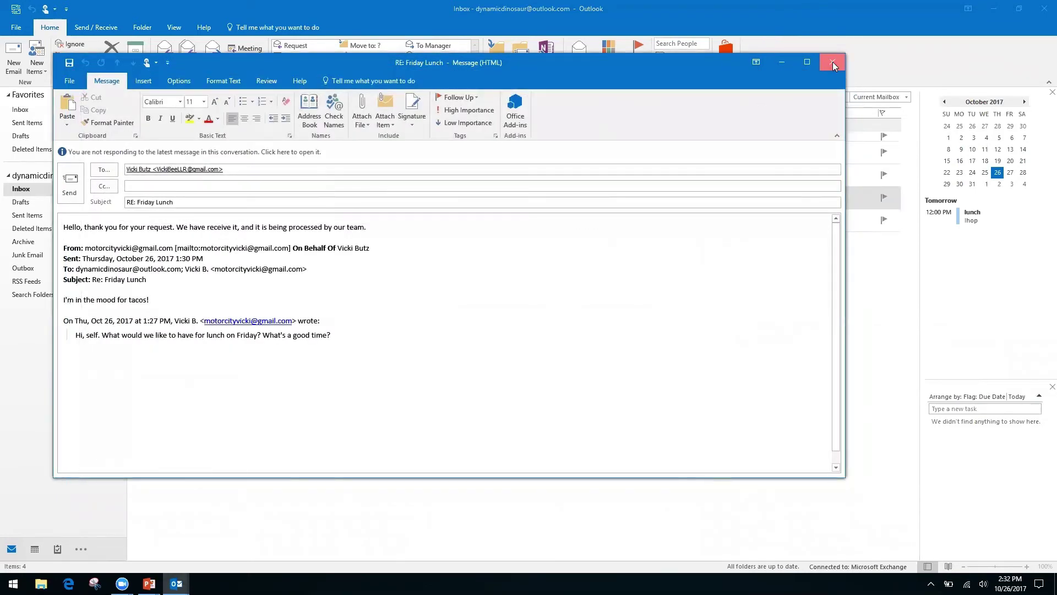
pyautogui.click(833, 62)
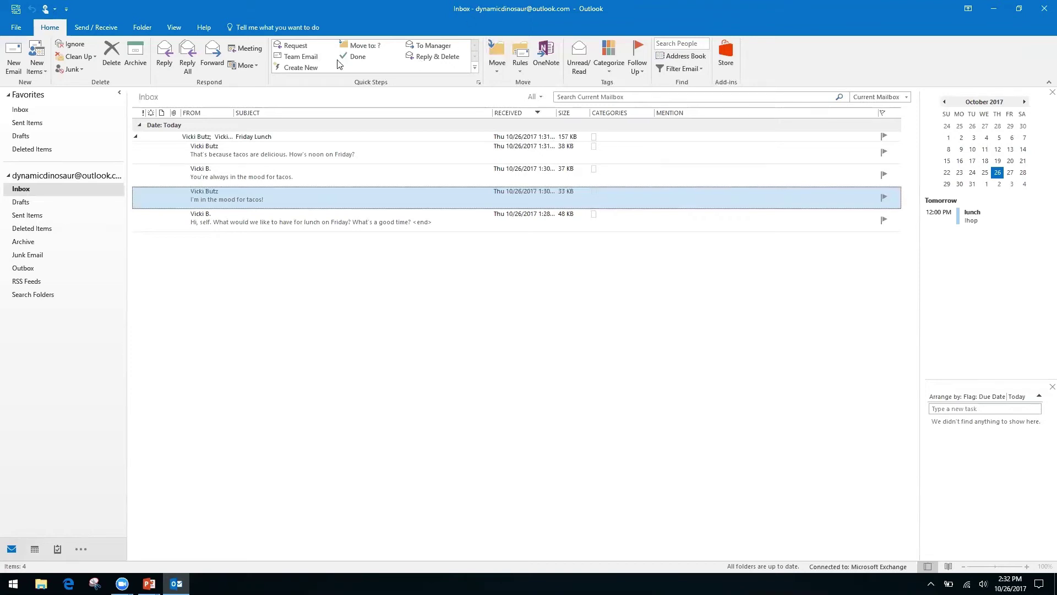
# Name a new quick step Folders with a Move to folder action and open its folder list.
pyautogui.click(308, 67)
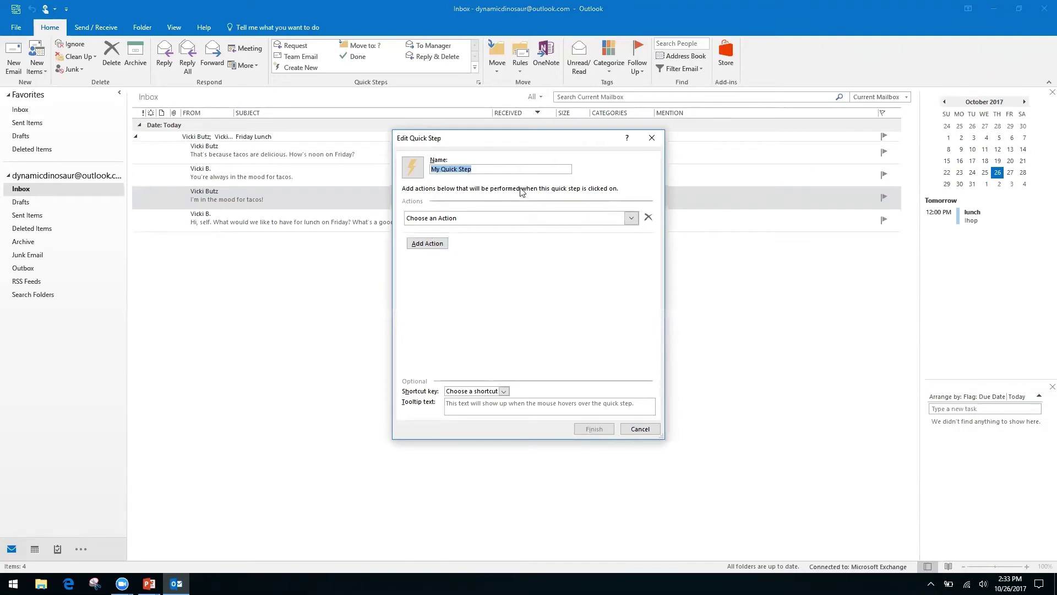
pyautogui.click(480, 166)
pyautogui.tripleClick(481, 169)
pyautogui.write('Folders')
pyautogui.click(628, 217)
pyautogui.click(484, 256)
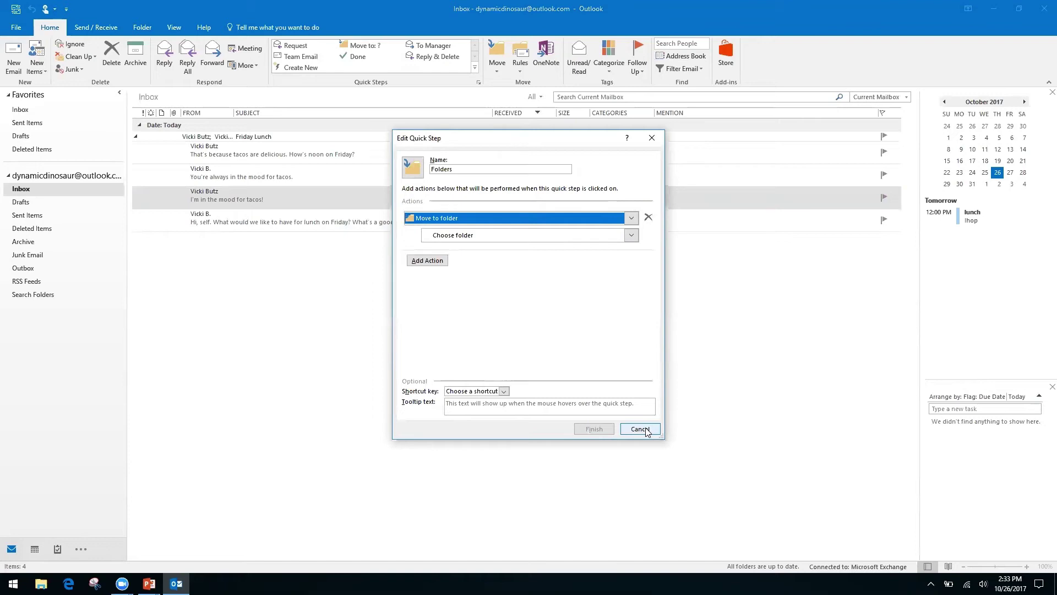
pyautogui.click(641, 429)
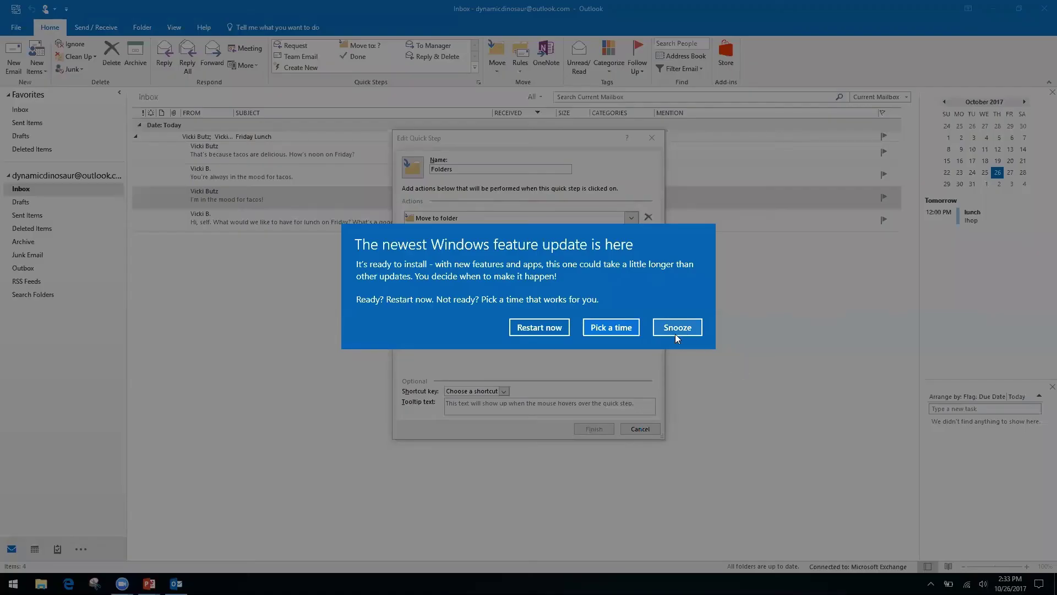
pyautogui.click(679, 330)
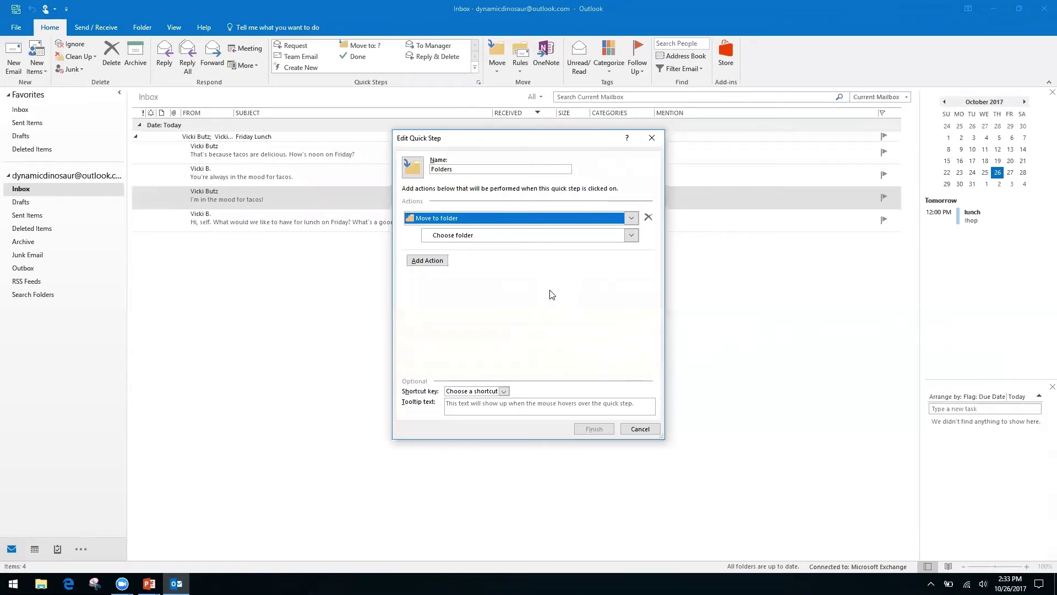
pyautogui.click(447, 235)
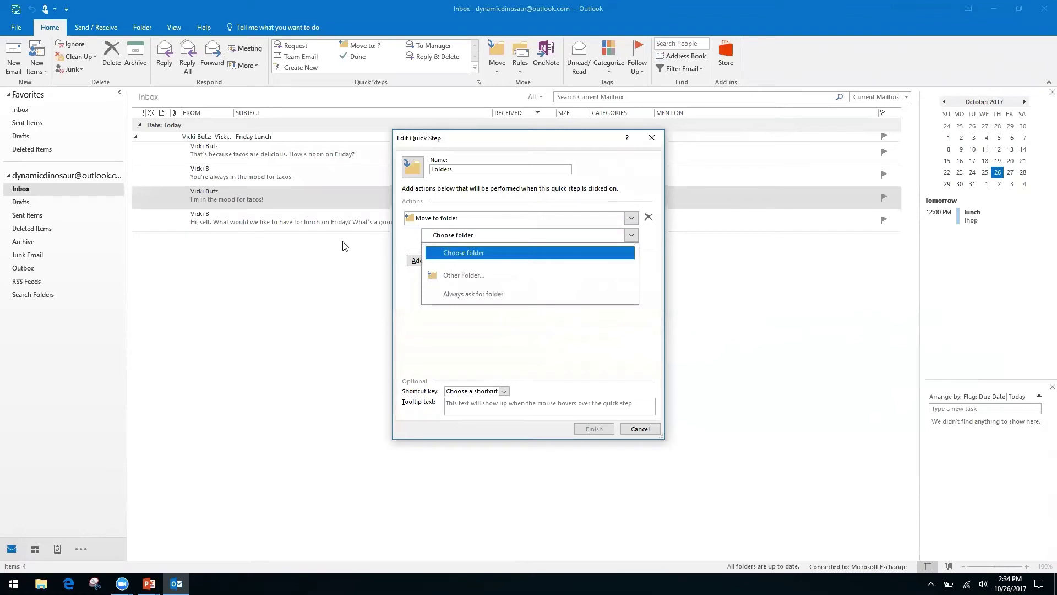
# Create a Finances folder under the Inbox and make it the quick step's destination.
pyautogui.click(481, 276)
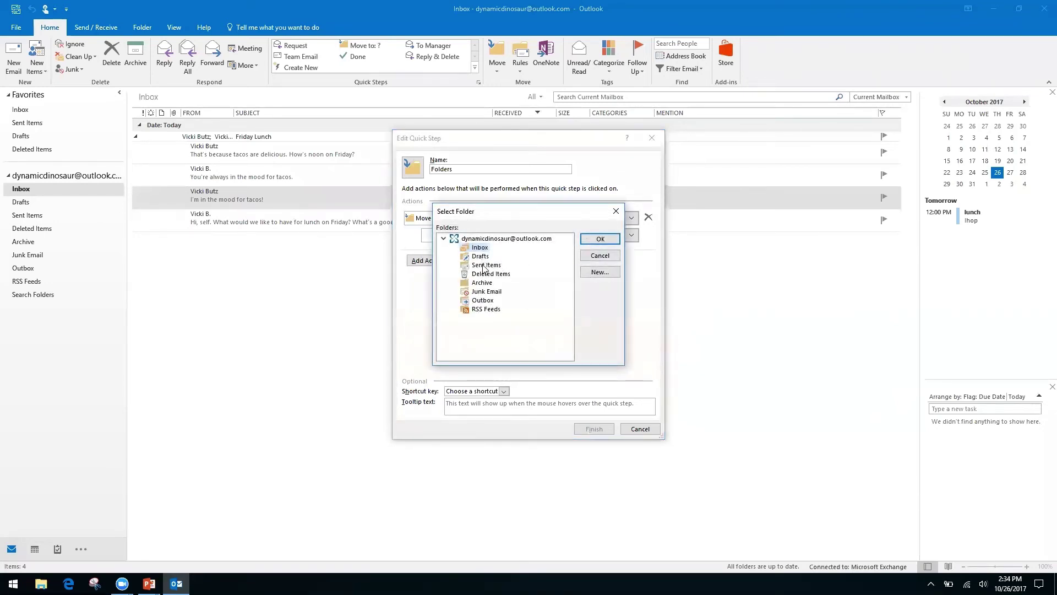
pyautogui.click(600, 272)
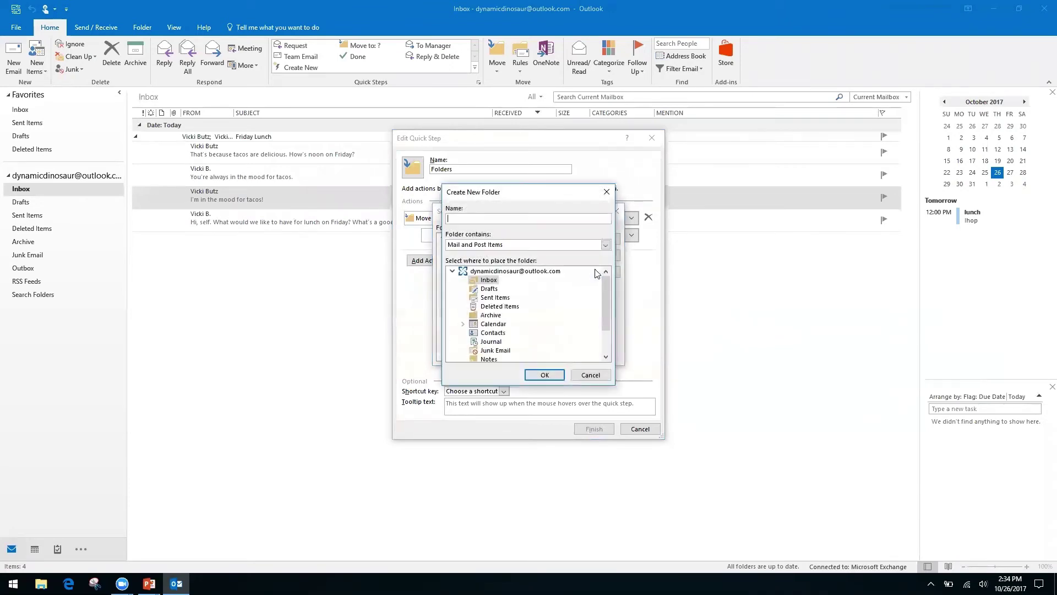
pyautogui.write('Finances')
pyautogui.click(543, 375)
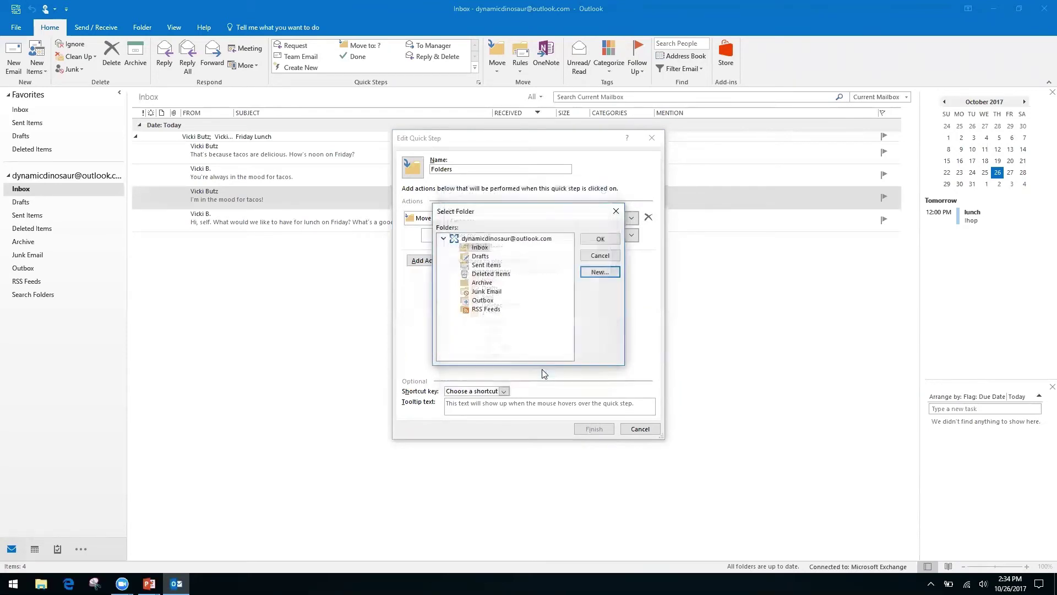
pyautogui.click(603, 240)
# Rename the quick step Finances and save it.
pyautogui.click(477, 165)
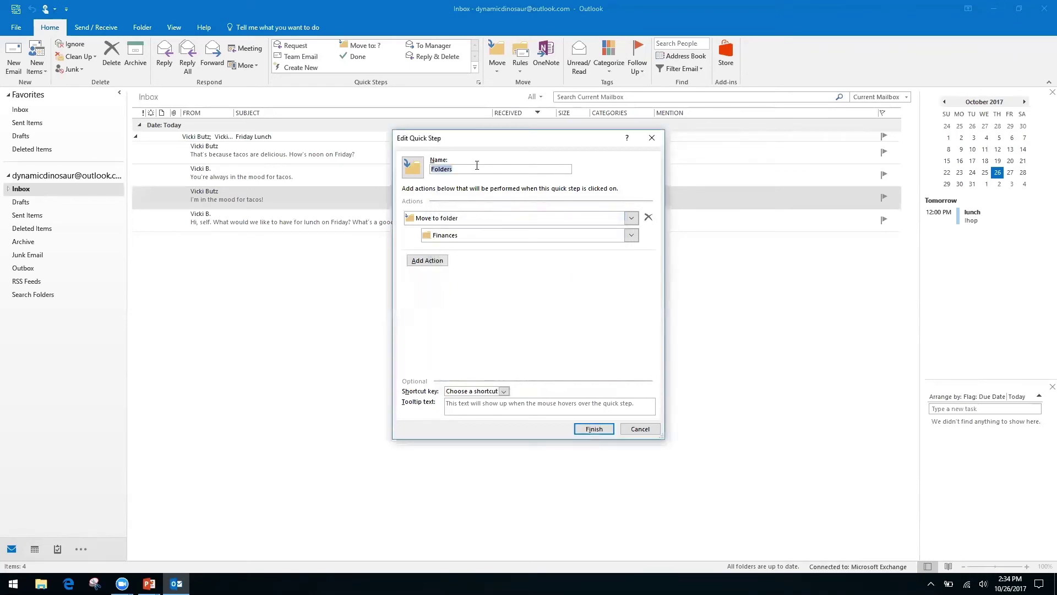
pyautogui.write('Fina')
pyautogui.press('BackSpace')
pyautogui.press('BackSpace')
pyautogui.press('BackSpace')
pyautogui.press('BackSpace')
pyautogui.press('BackSpace')
pyautogui.press('BackSpace')
pyautogui.press('BackSpace')
pyautogui.press('BackSpace')
pyautogui.press('BackSpace')
pyautogui.press('BackSpace')
pyautogui.write('Finances')
pyautogui.click(594, 429)
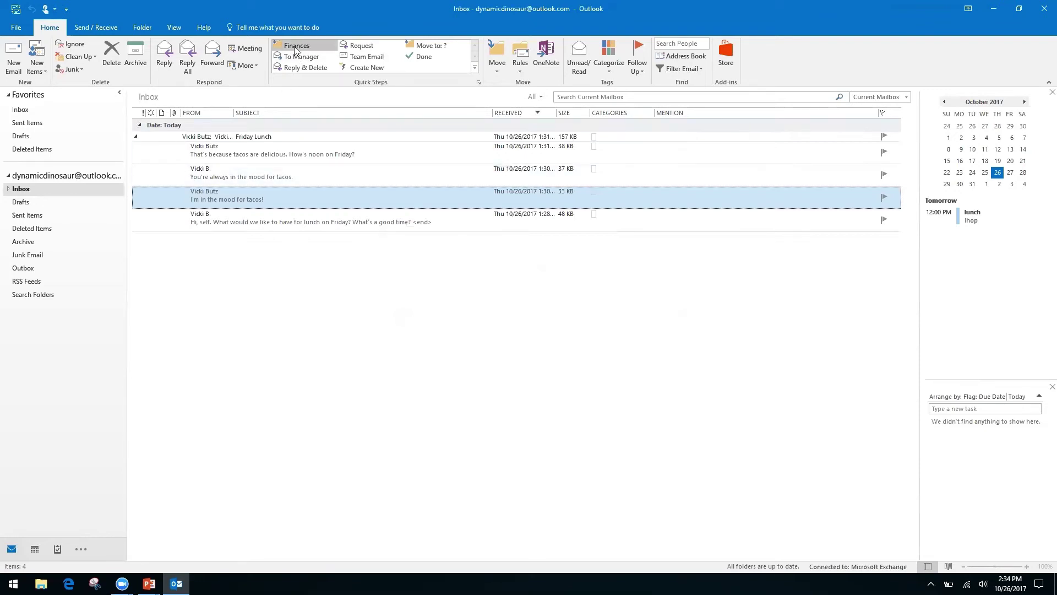
# Move the tacos message with the Finances quick step, check the Finances folder, then return to Inbox.
pyautogui.click(298, 48)
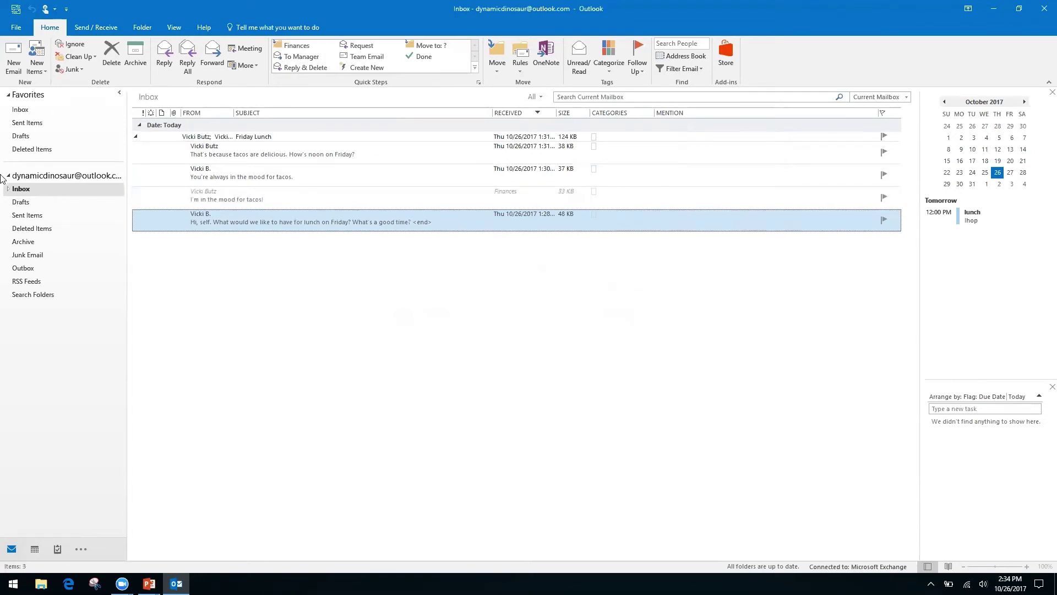
pyautogui.click(8, 189)
pyautogui.click(32, 202)
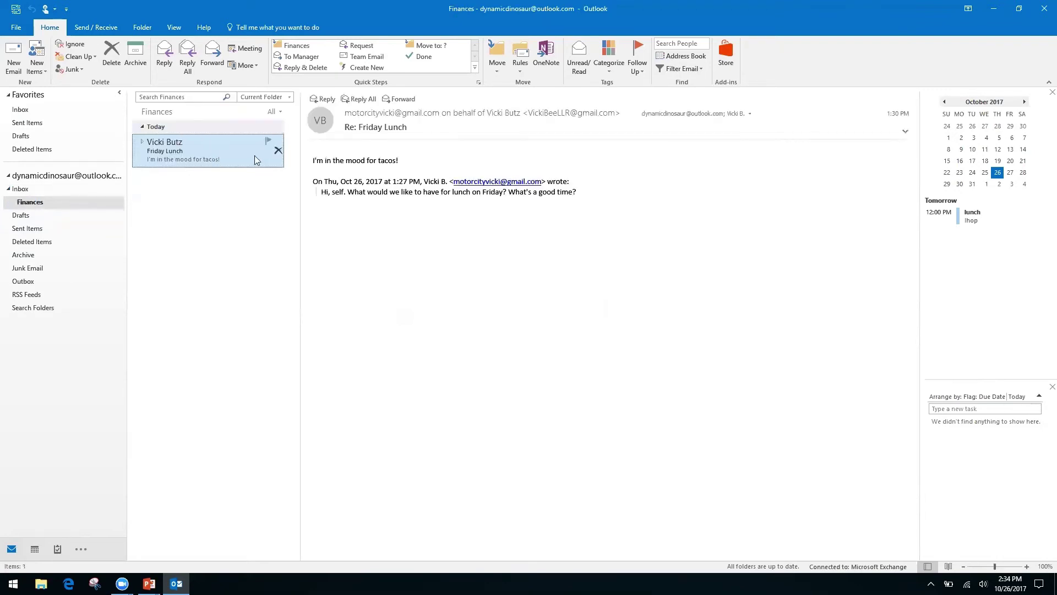
pyautogui.click(20, 189)
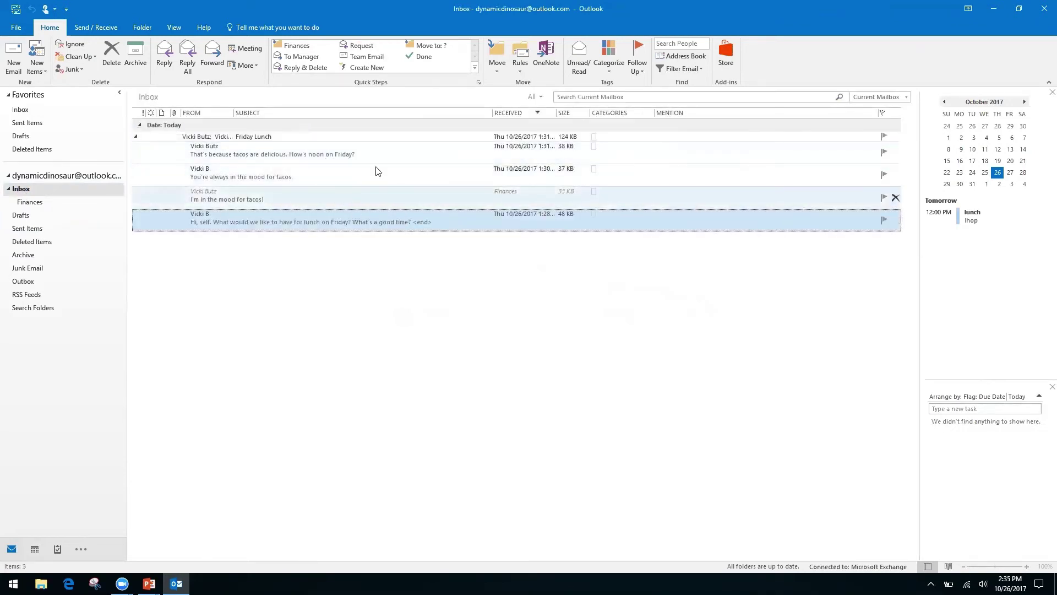
# Open the Friday Lunch message in its own window, then close it.
pyautogui.click(136, 140)
pyautogui.click(136, 137)
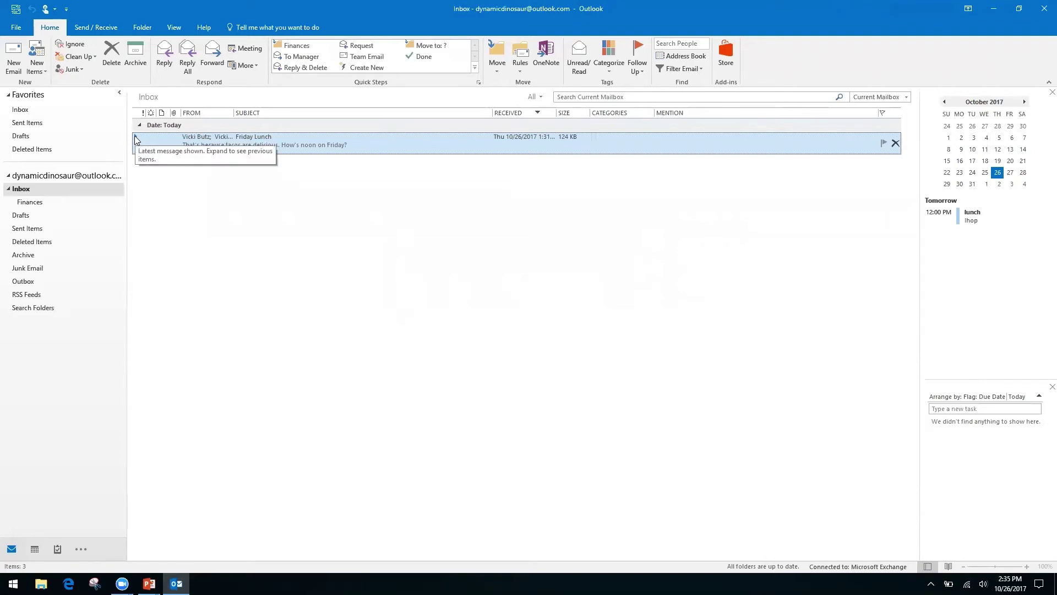
pyautogui.moveTo(127, 147); pyautogui.dragTo(130, 149)
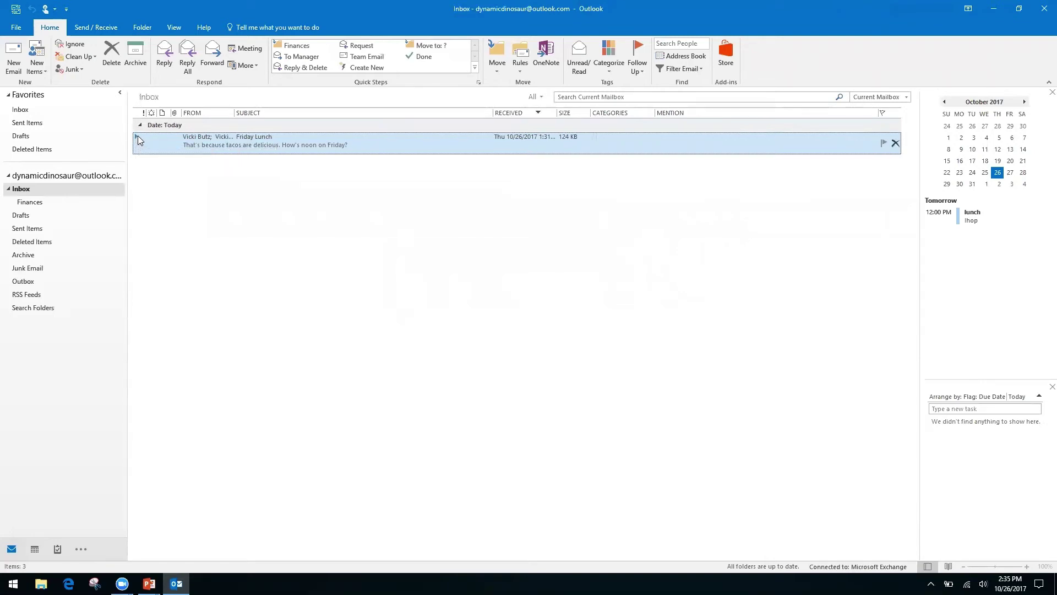
pyautogui.doubleClick(138, 137)
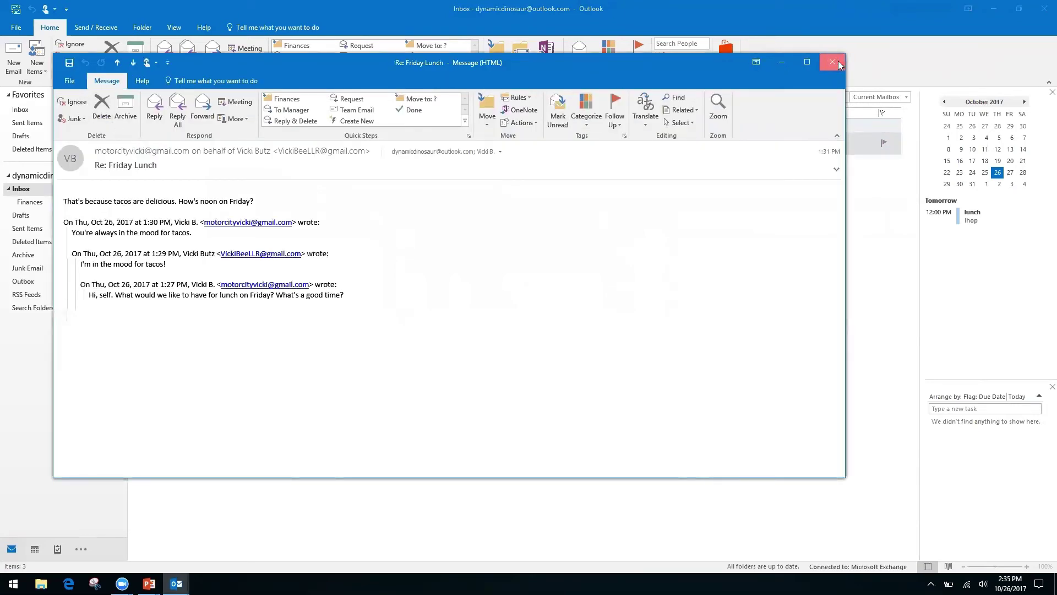
pyautogui.click(837, 63)
# Expand Friday Lunch and delete the 'You're always in the mood for tacos.' message.
pyautogui.click(136, 136)
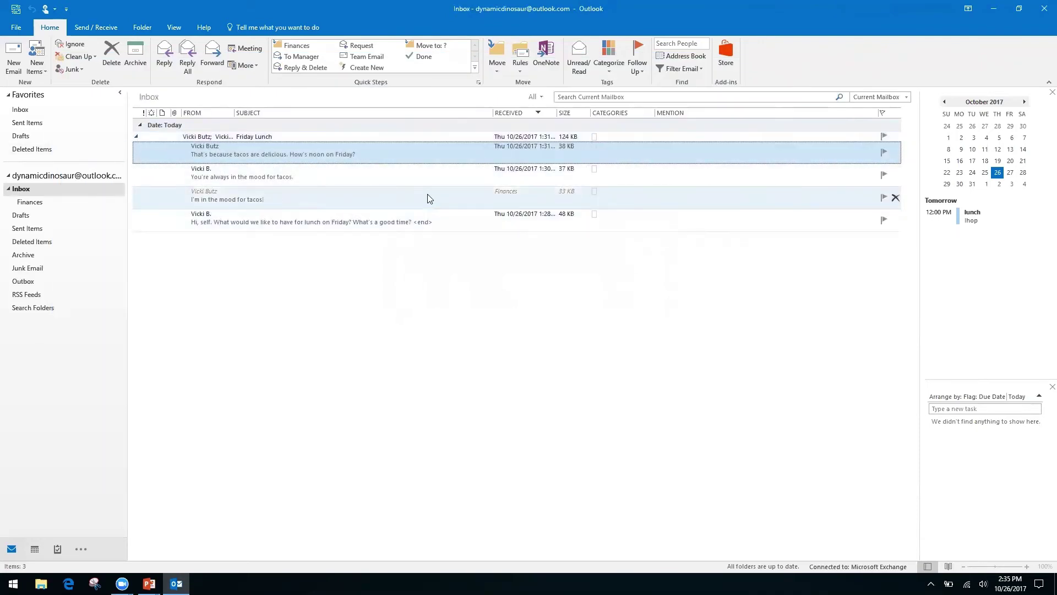
pyautogui.click(373, 196)
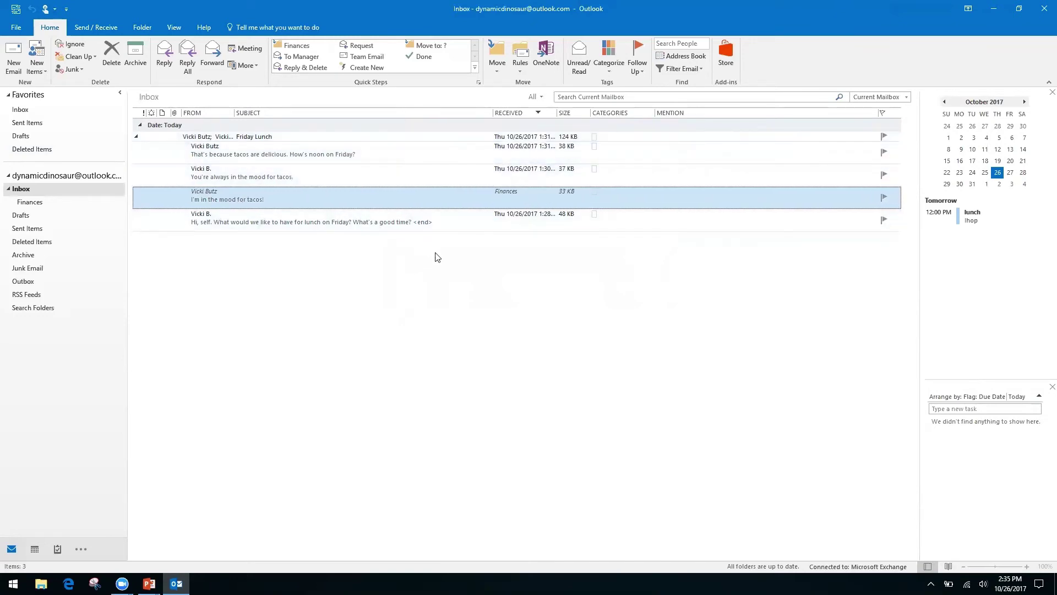
pyautogui.click(370, 177)
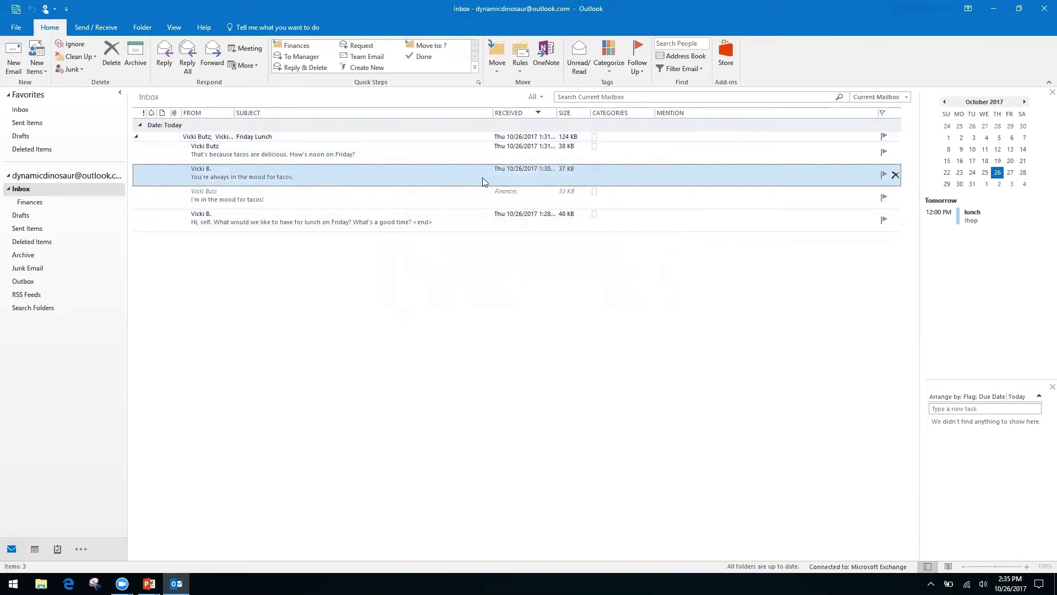
pyautogui.click(108, 55)
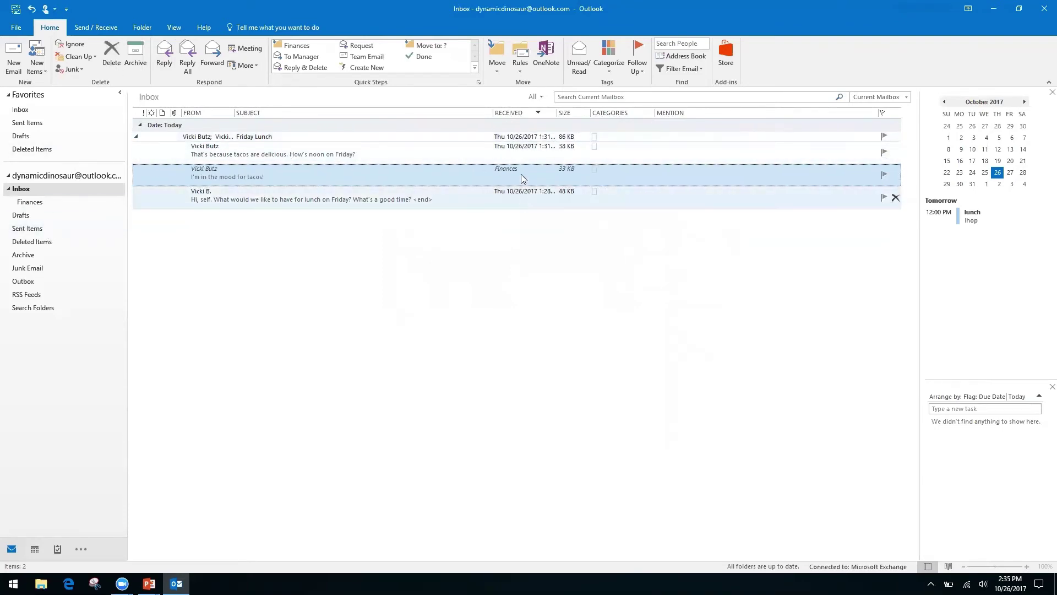
# Collapse the Friday Lunch conversation and switch to the PowerPoint title slide.
pyautogui.click(137, 138)
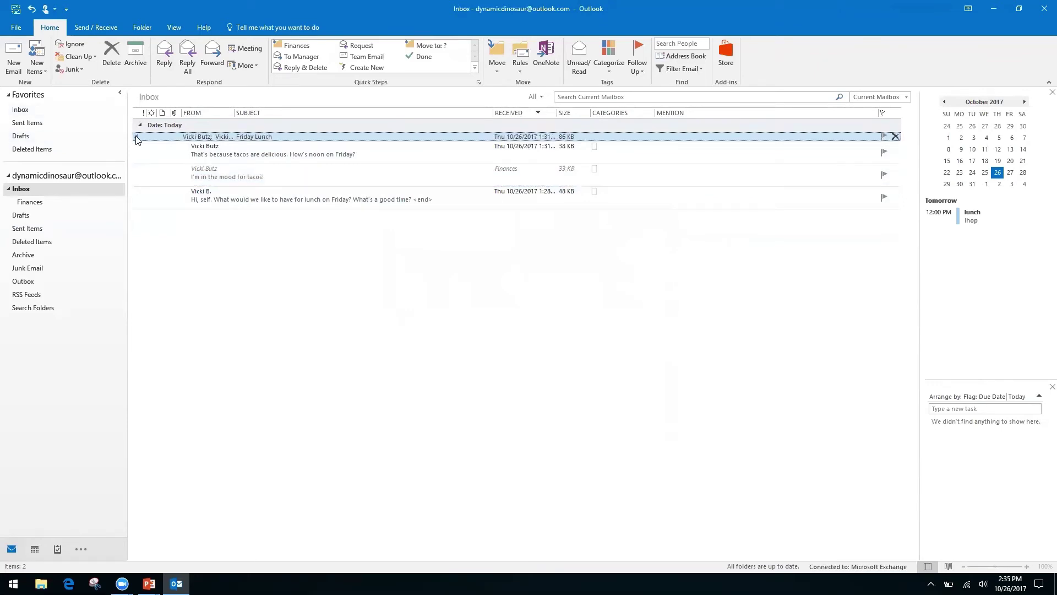
pyautogui.click(136, 137)
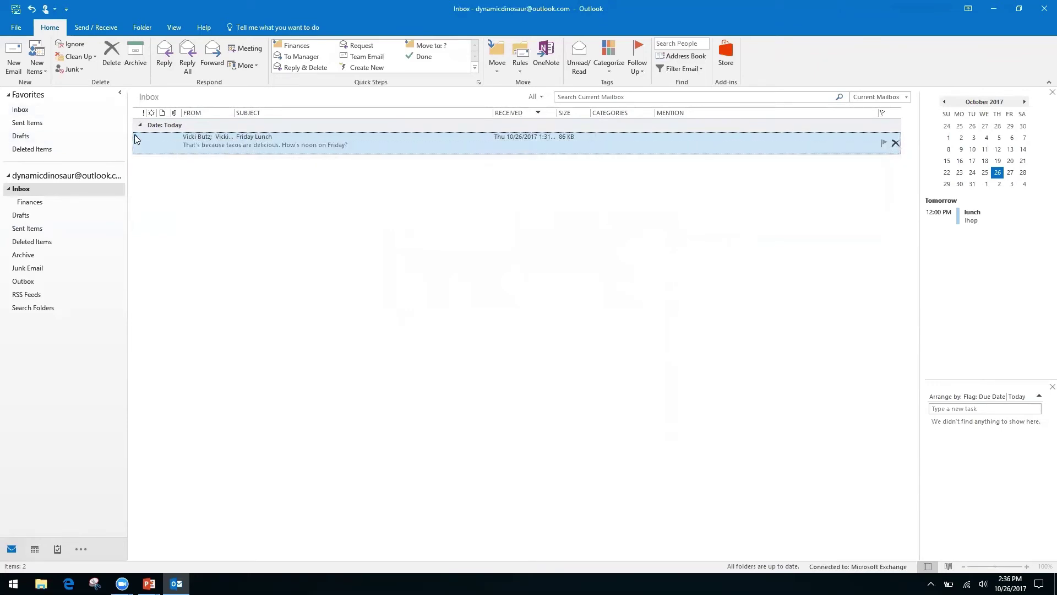
pyautogui.click(136, 136)
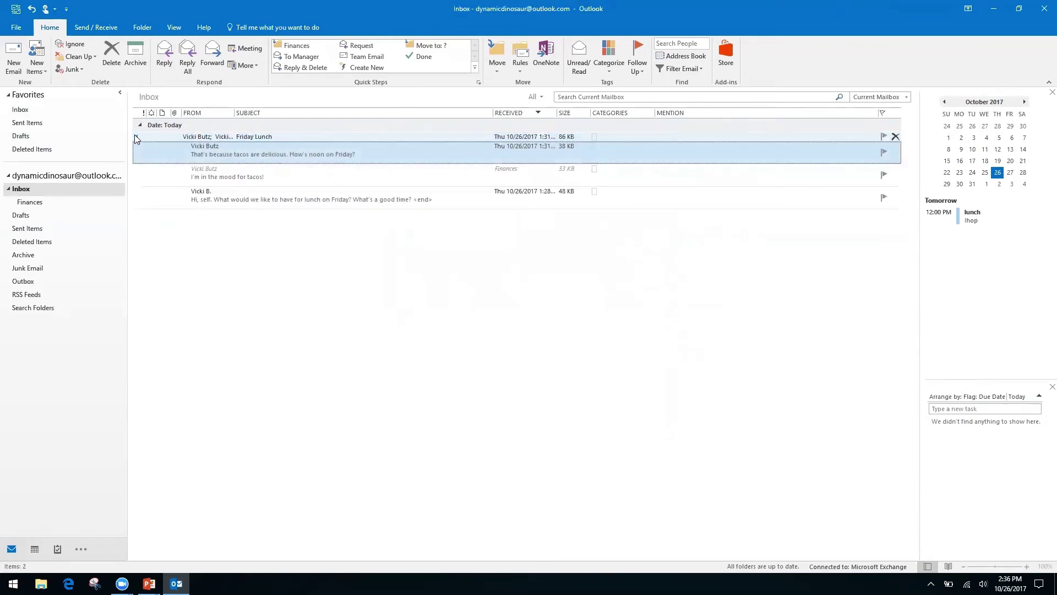
pyautogui.click(136, 138)
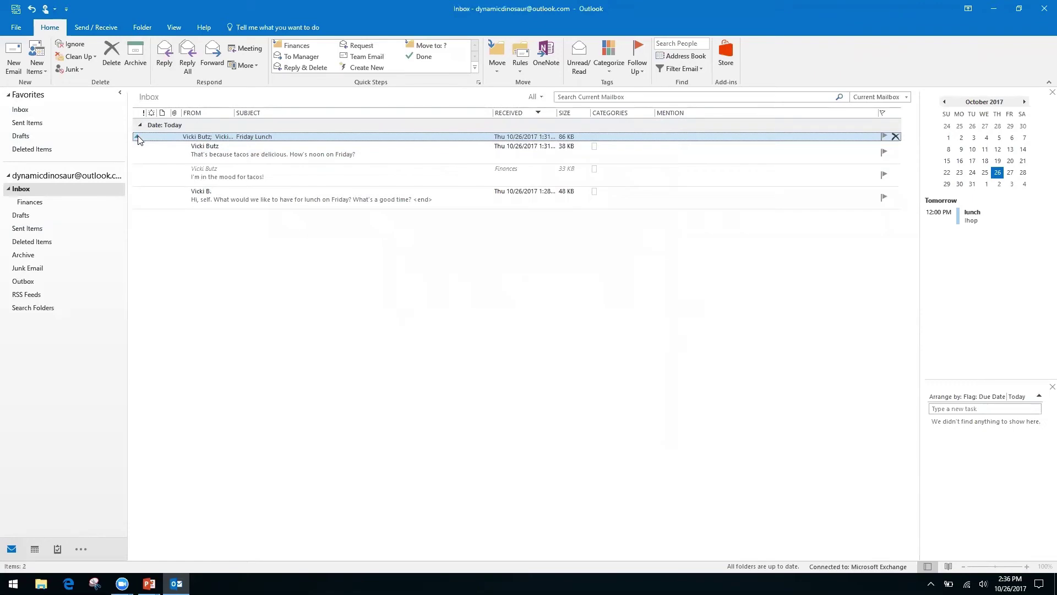
pyautogui.click(137, 138)
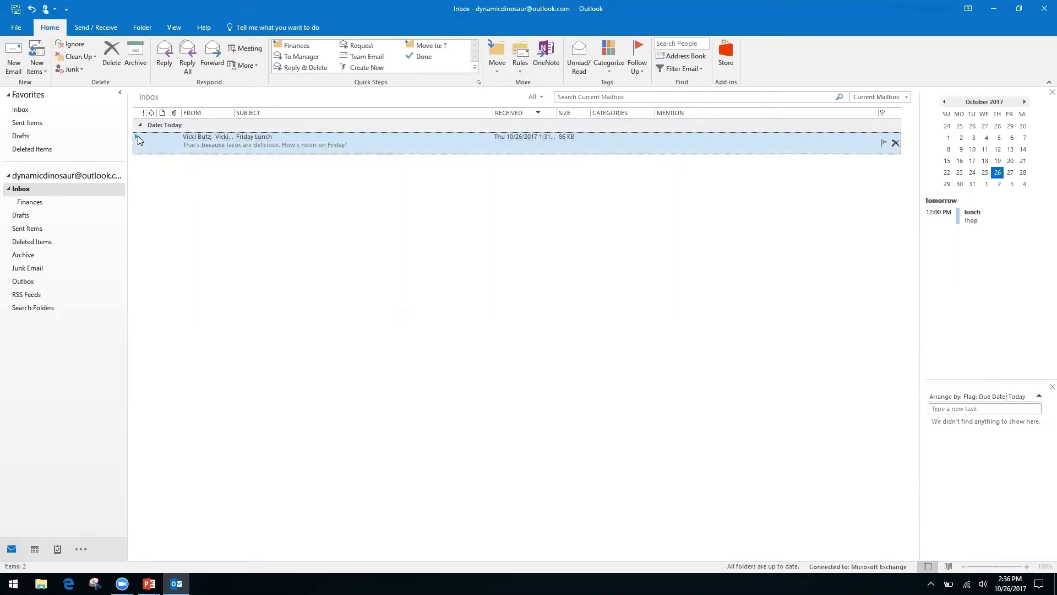
pyautogui.hotkey('alt', 'Tab')
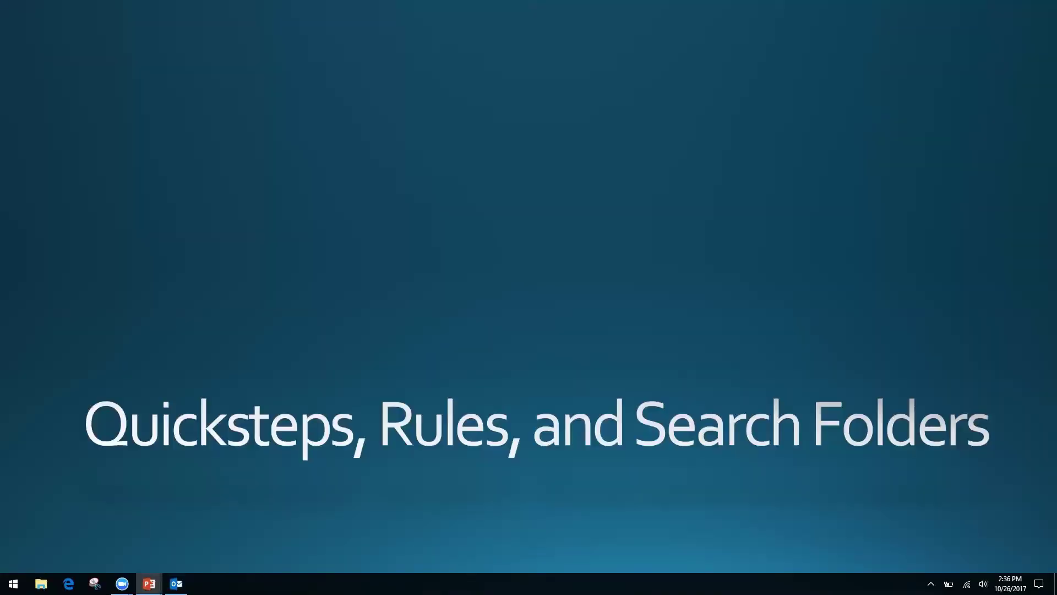
# Switch from the PowerPoint title slide back to the Outlook Inbox with Alt+Tab.
pyautogui.hotkey('alt', 'Tab')
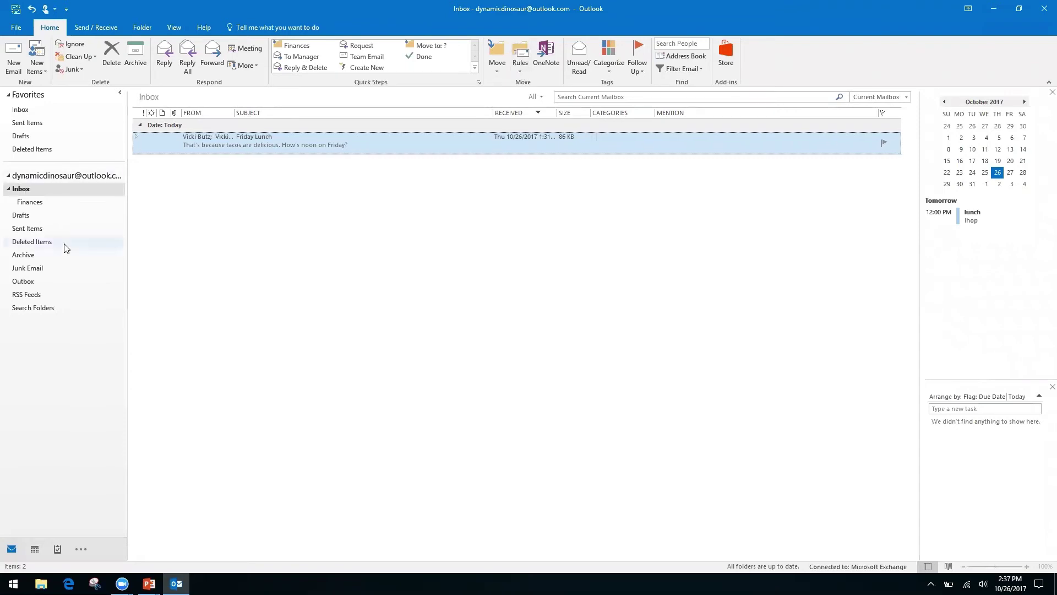
# With the Friday Lunch message selected in the Inbox, open Rules > Create Rule.
pyautogui.click(39, 327)
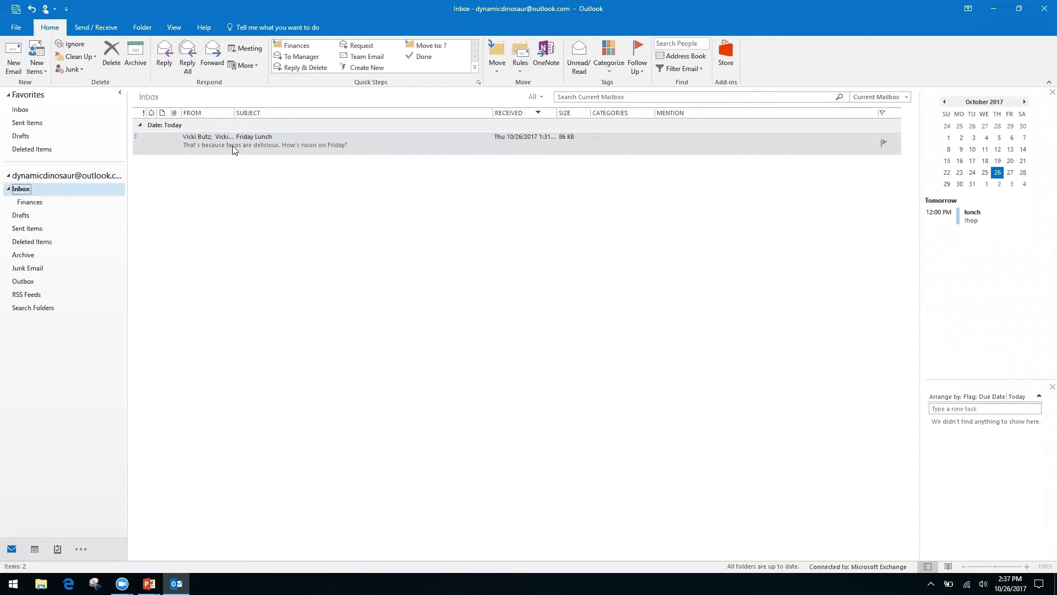
pyautogui.click(518, 70)
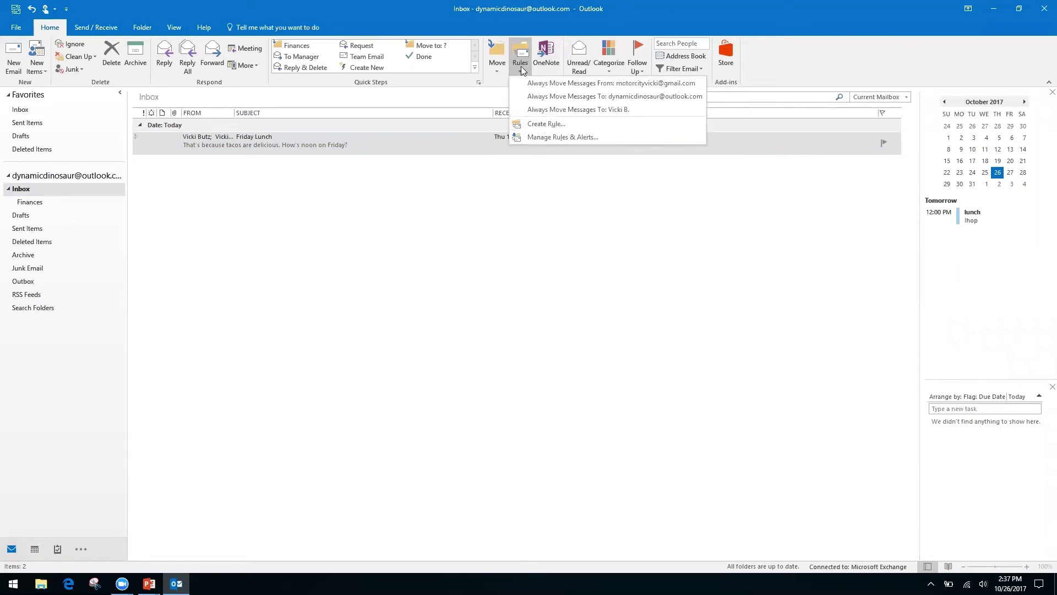
pyautogui.click(544, 125)
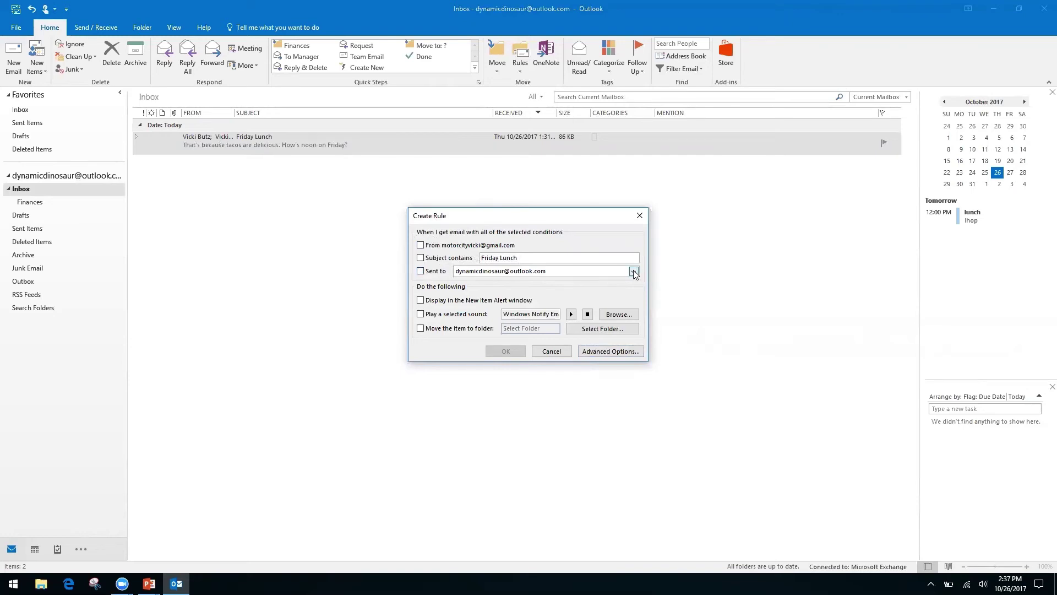
# In Advanced Options, use the condition 'where my name is not in the To box' instead of the Cc condition.
pyautogui.click(599, 351)
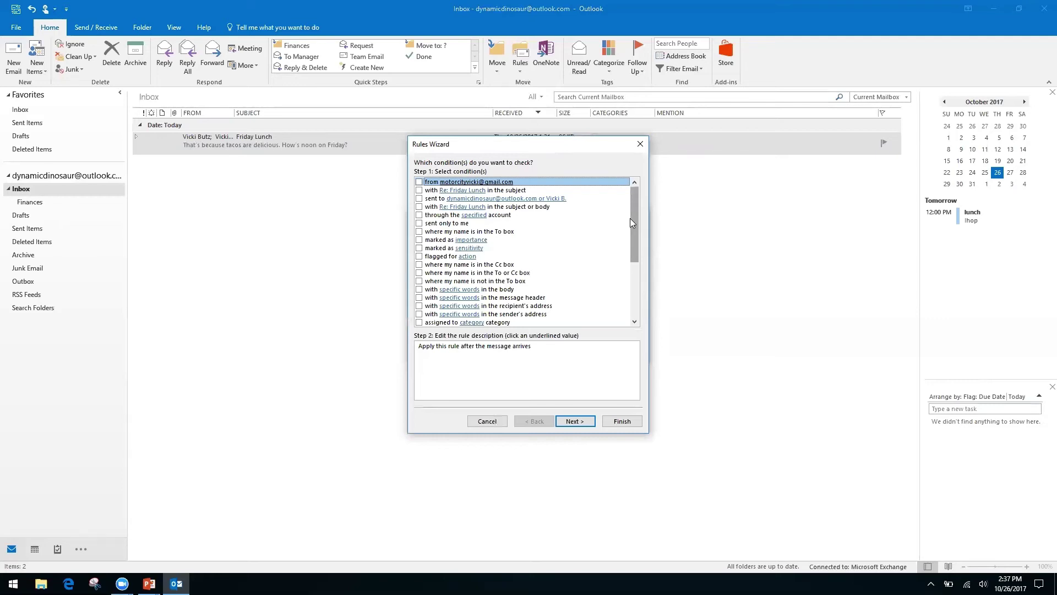
pyautogui.click(420, 265)
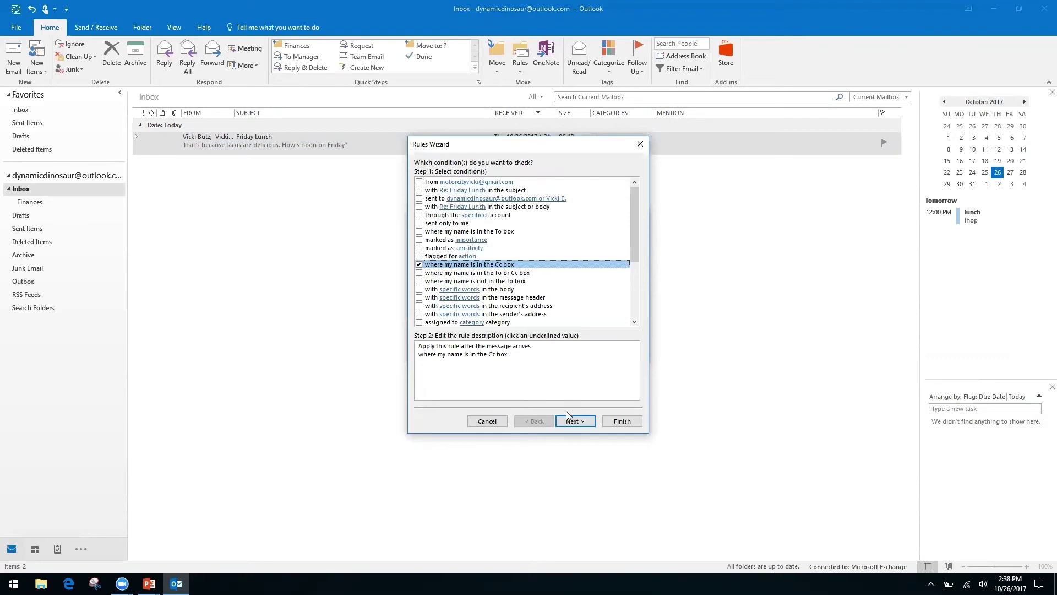
pyautogui.click(419, 265)
pyautogui.click(419, 282)
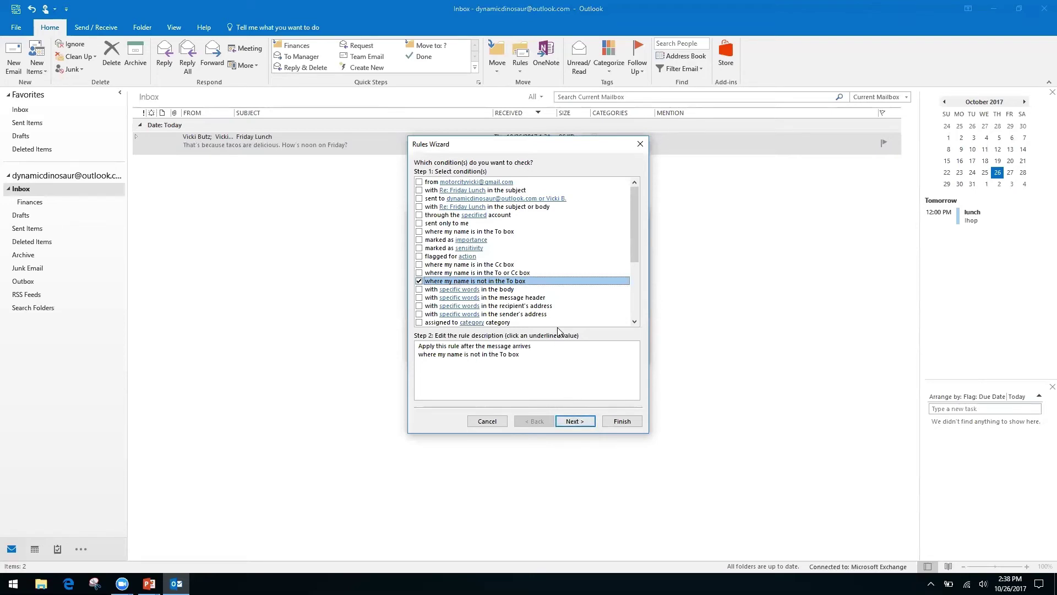
pyautogui.click(584, 423)
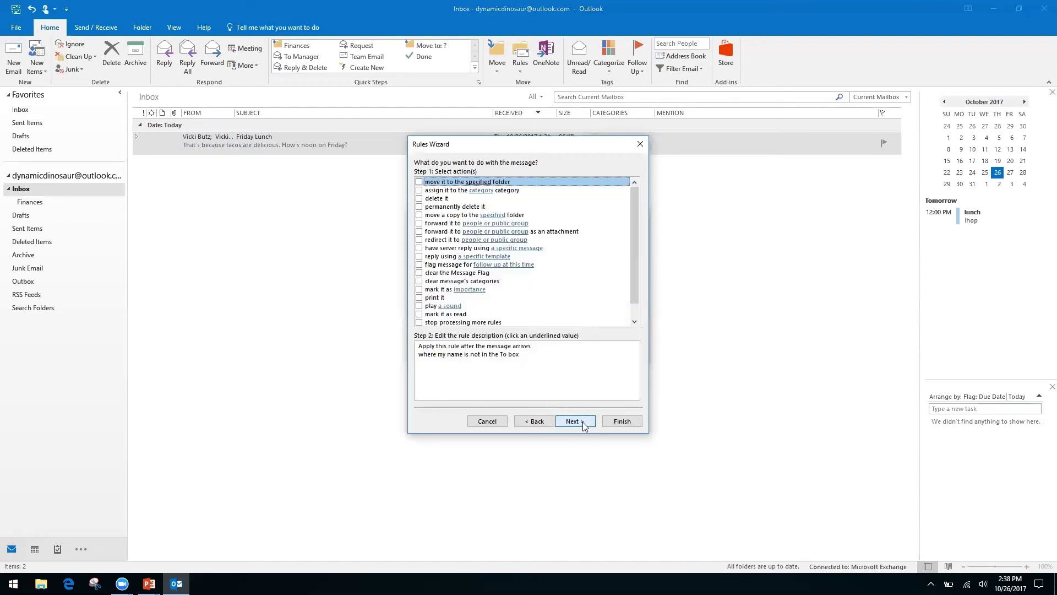
# Make the rule move messages to a new 'Inbox CC' folder created inside Inbox.
pyautogui.click(419, 182)
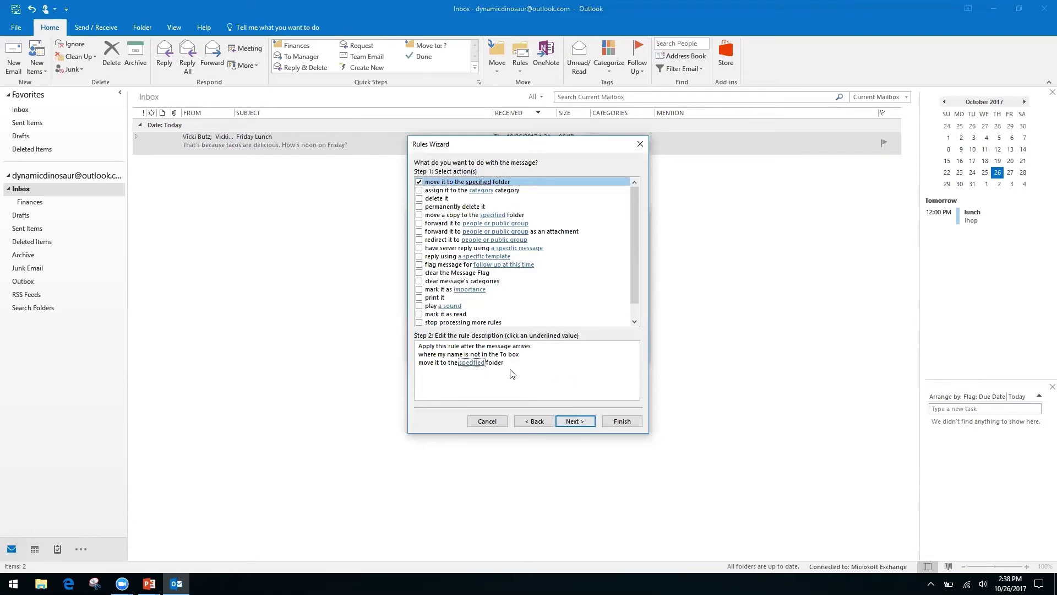
pyautogui.click(472, 363)
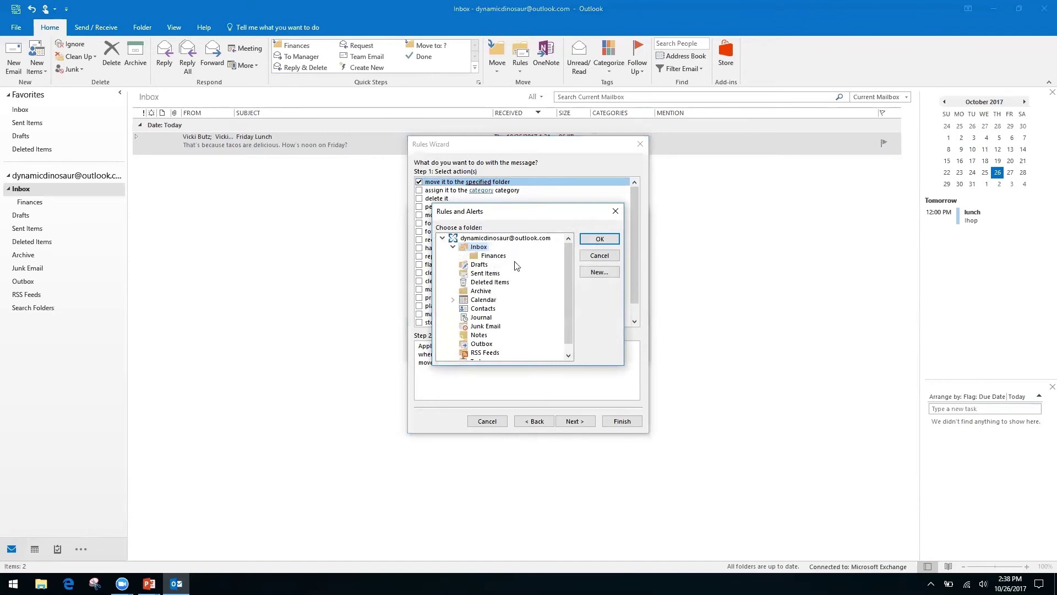
pyautogui.click(600, 271)
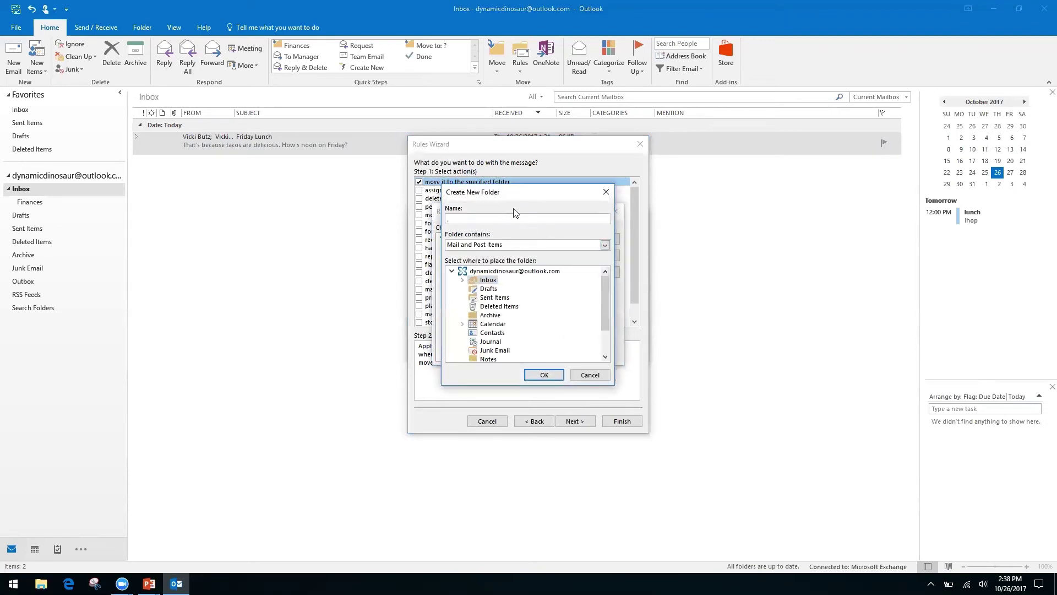
pyautogui.click(484, 272)
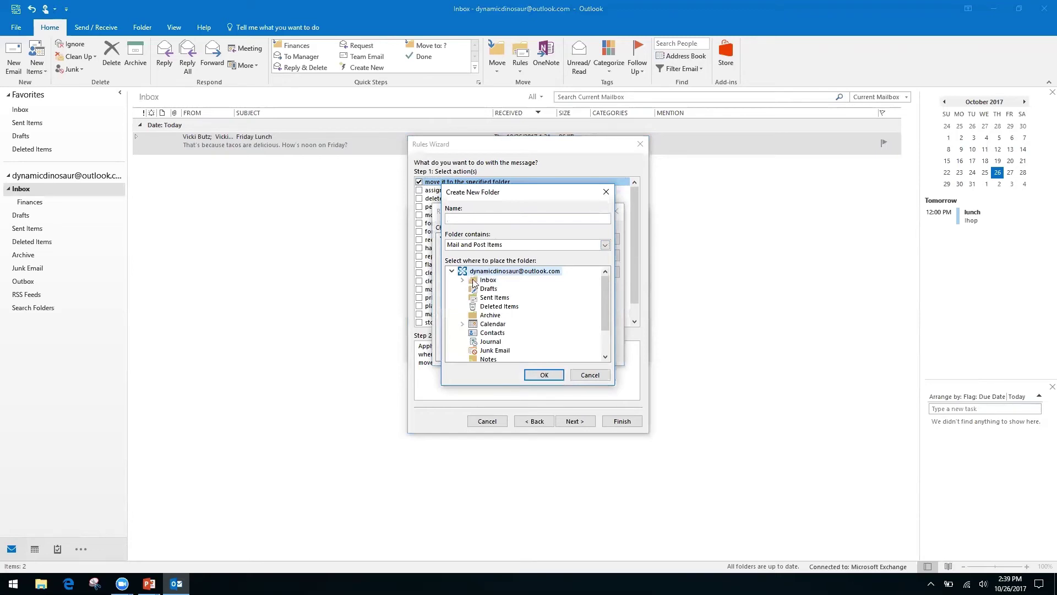
pyautogui.click(488, 281)
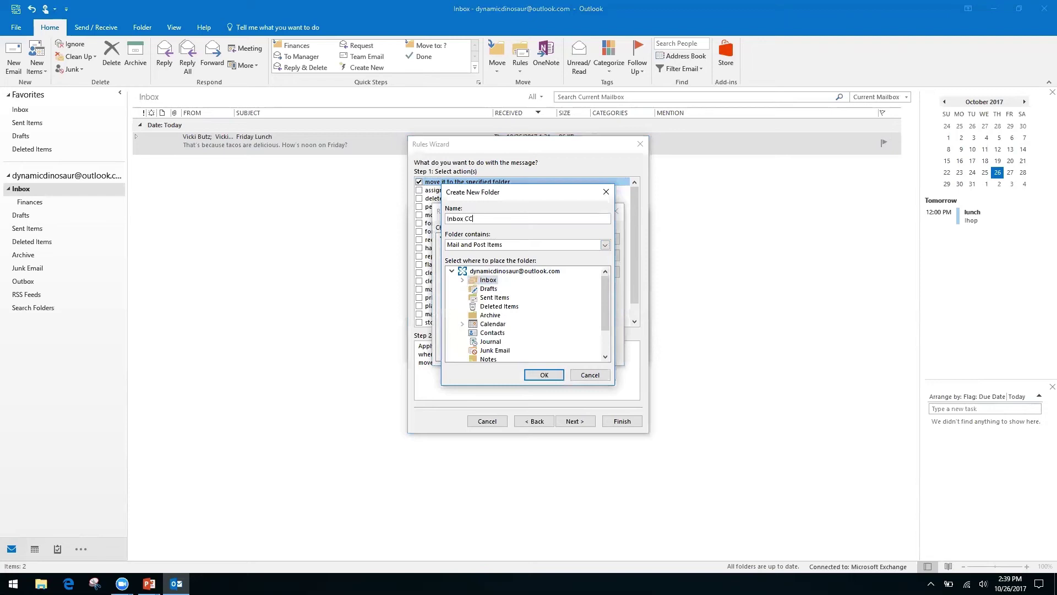
pyautogui.click(543, 375)
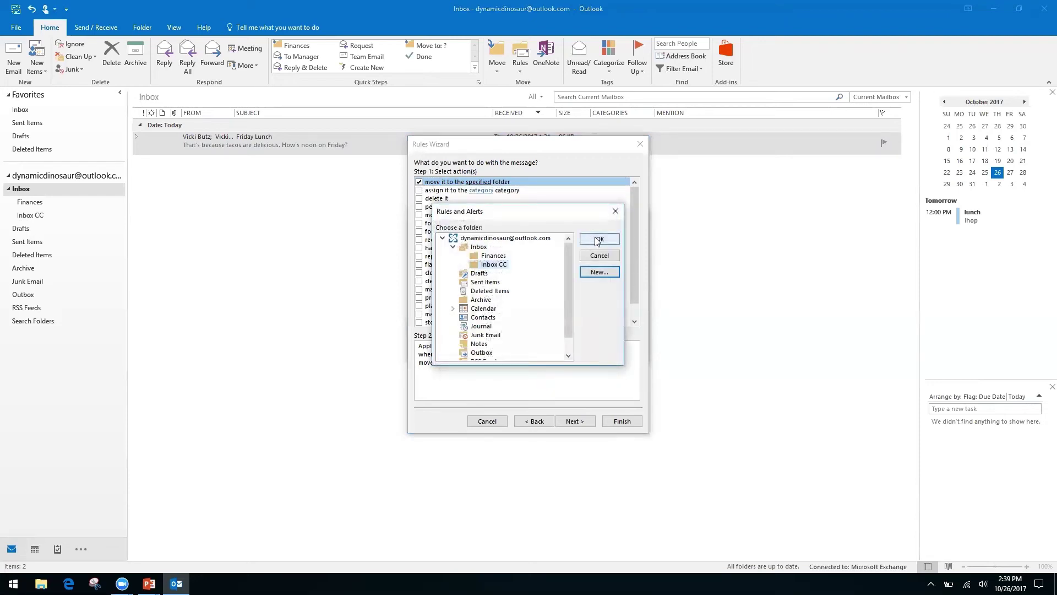
pyautogui.click(598, 239)
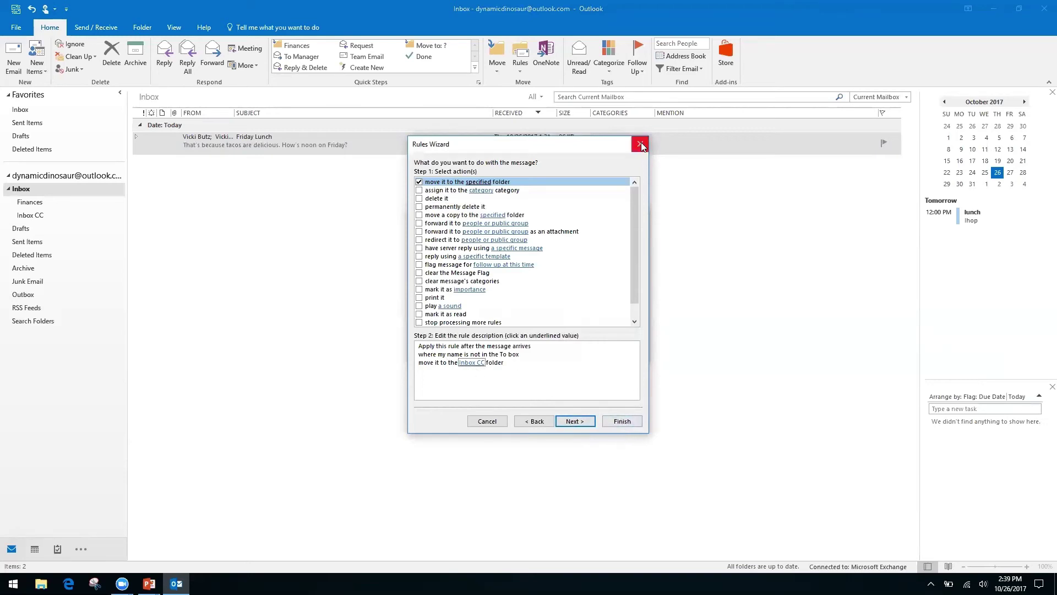
pyautogui.click(576, 420)
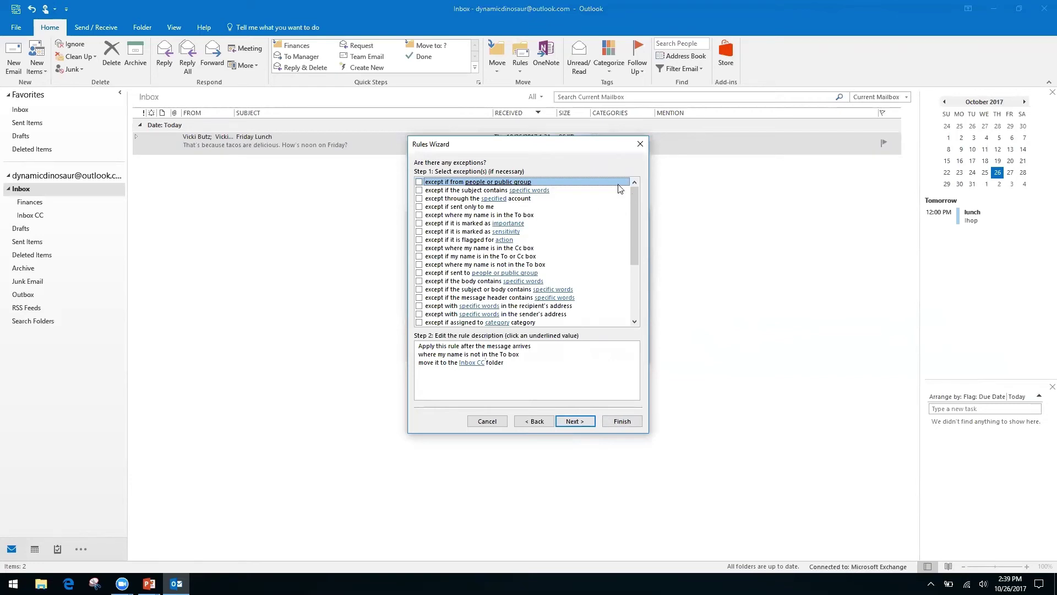
# Leave the rule with no exceptions, discarding a briefly added sender exception.
pyautogui.click(483, 365)
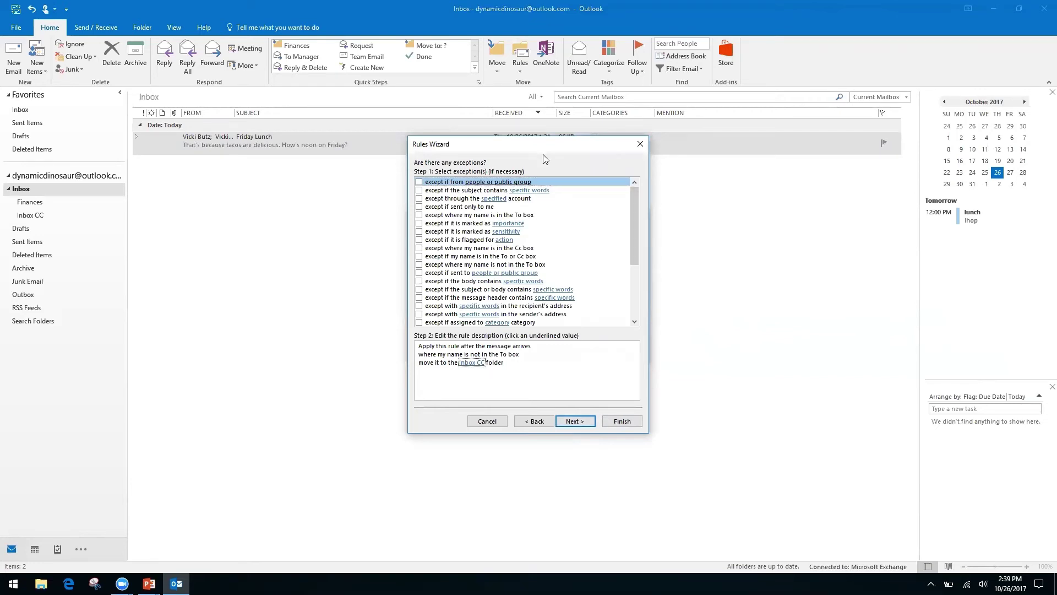
pyautogui.click(419, 183)
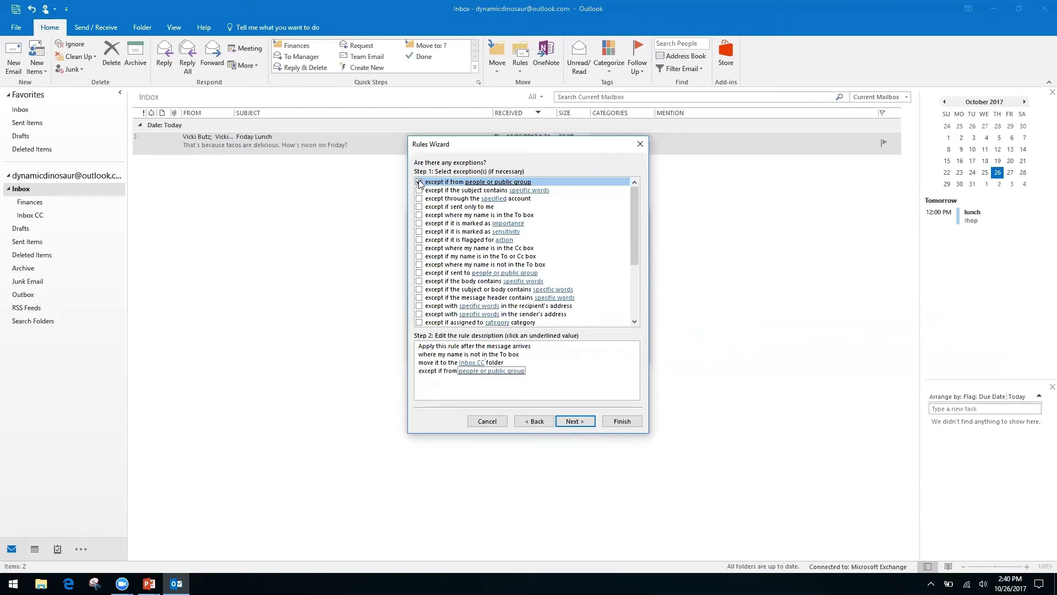
pyautogui.click(466, 373)
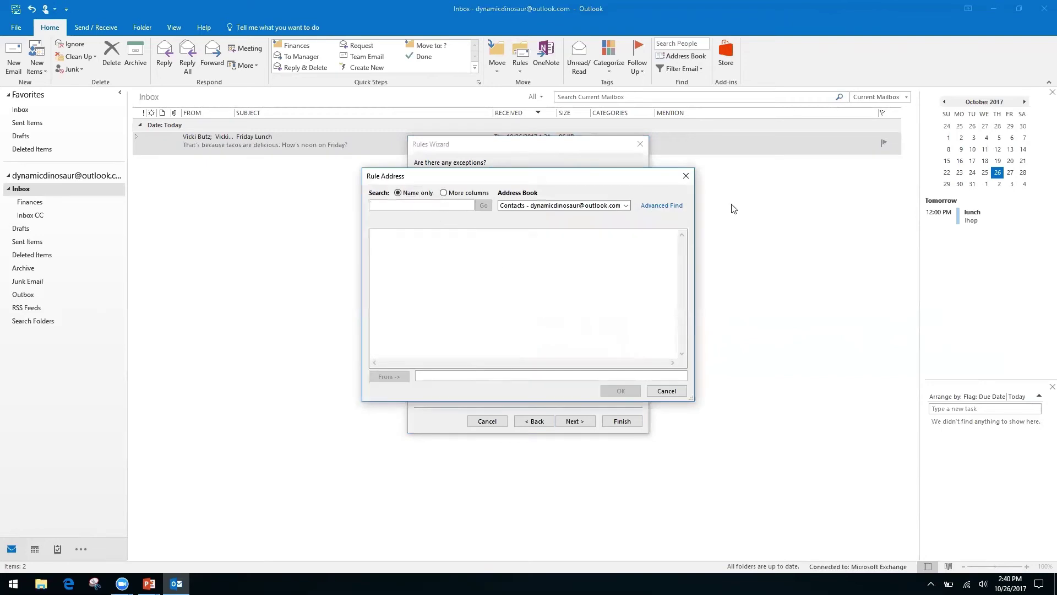
pyautogui.click(626, 206)
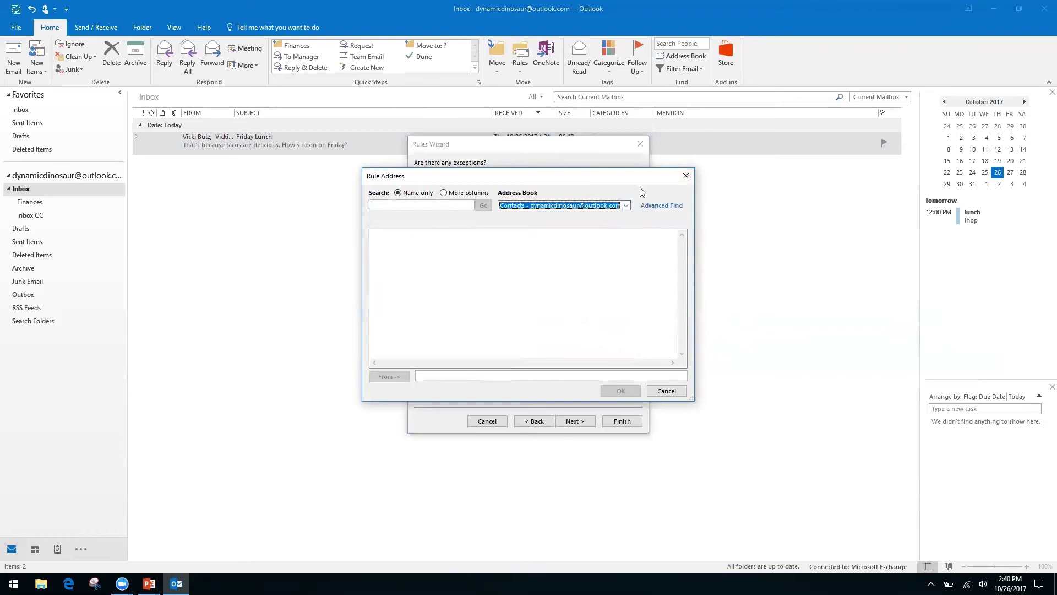
pyautogui.click(686, 175)
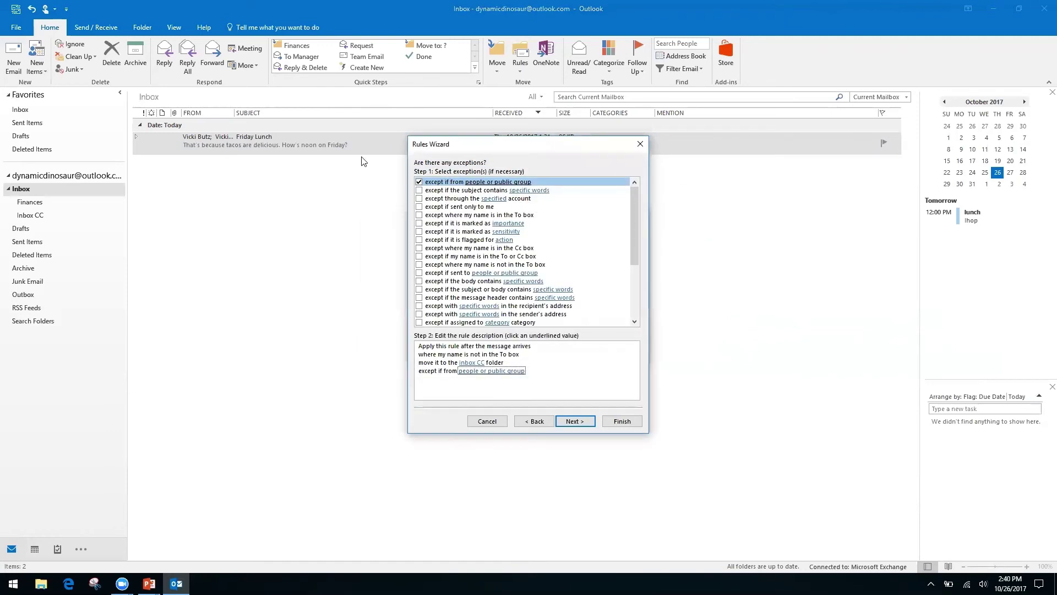
pyautogui.click(420, 182)
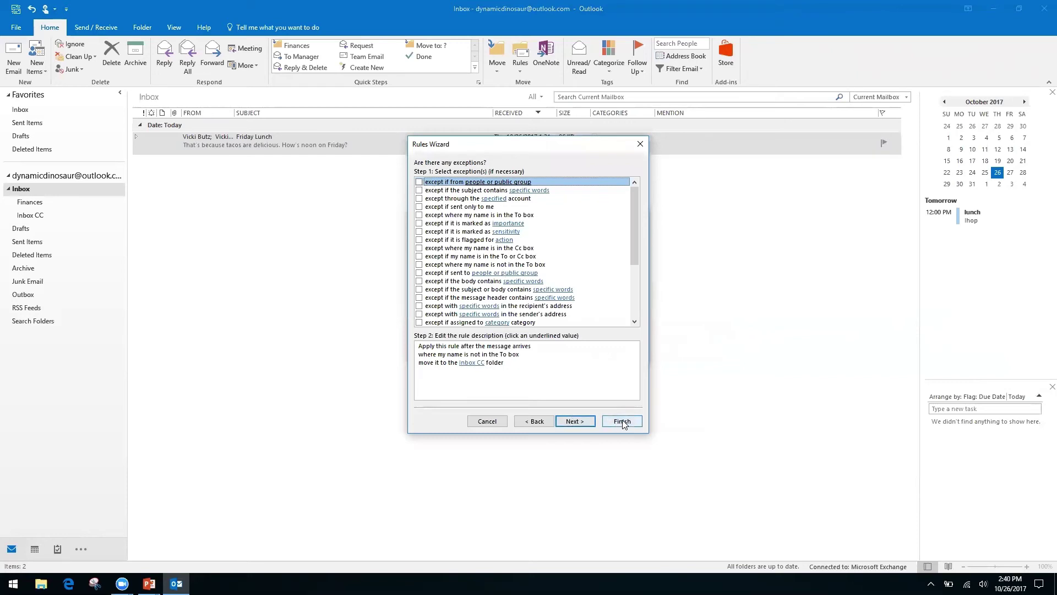
pyautogui.click(577, 422)
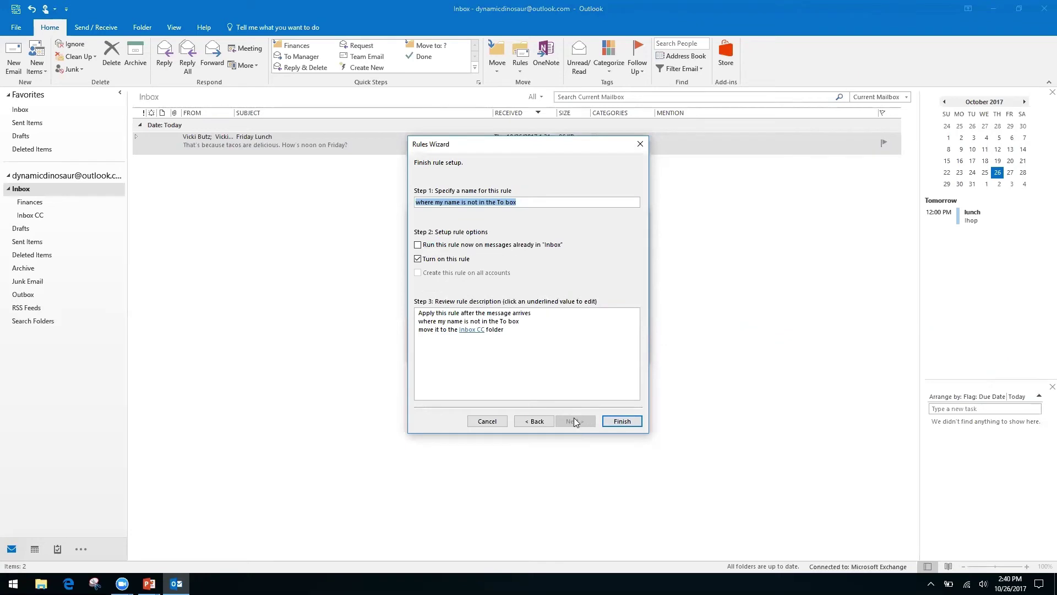
# Run the rule on messages already in Inbox, finish it, and close the Create Rule dialog.
pyautogui.click(417, 245)
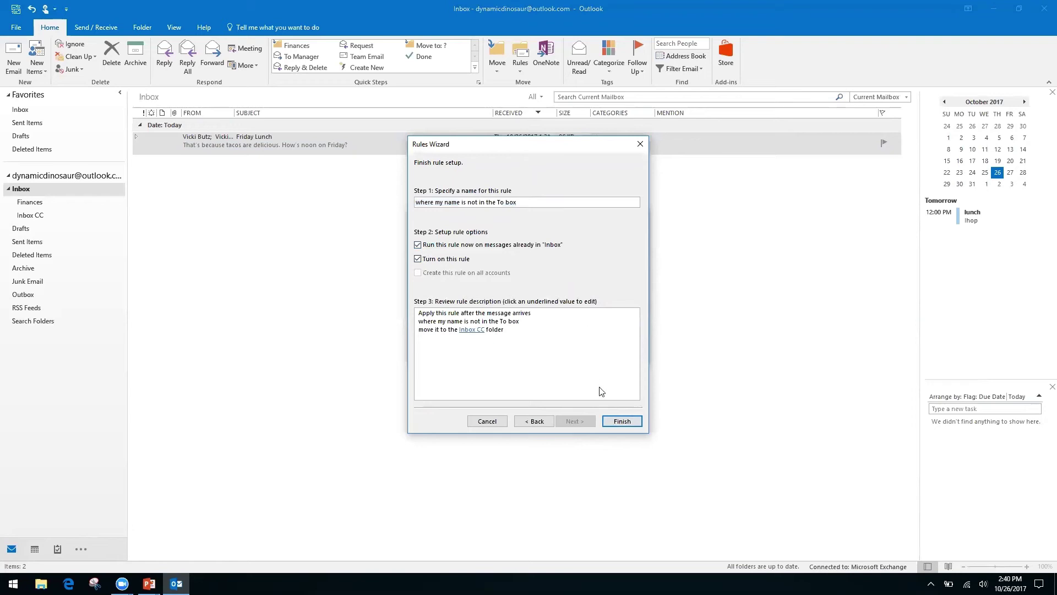
pyautogui.click(622, 422)
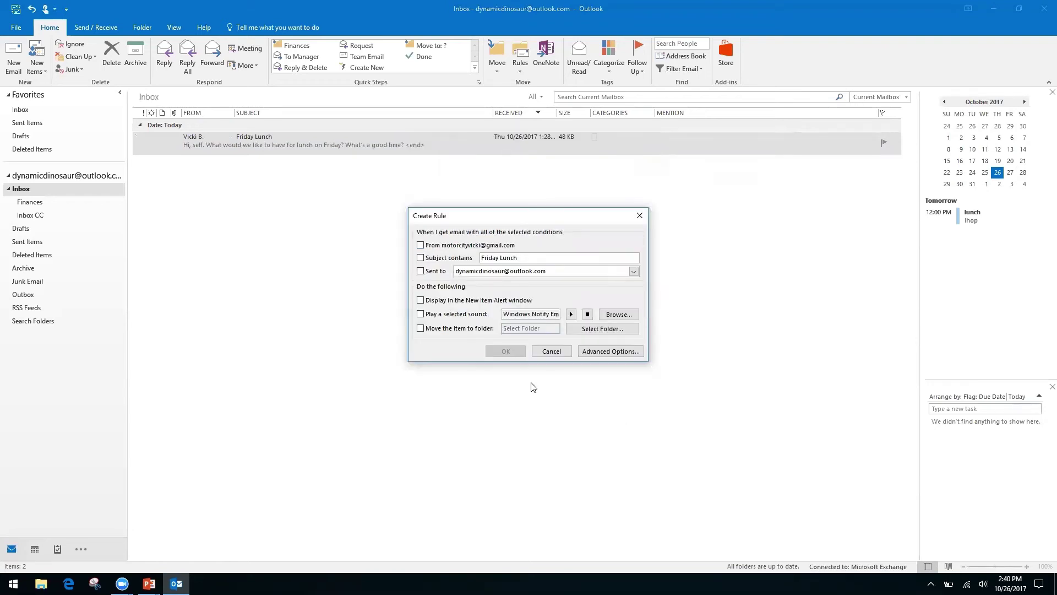
pyautogui.click(553, 353)
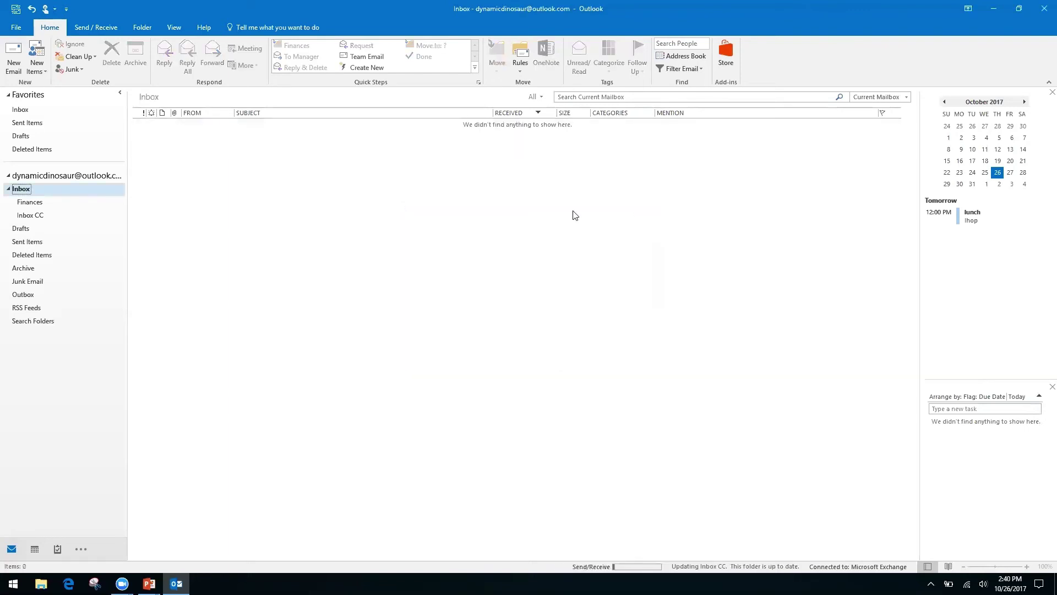
pyautogui.click(519, 71)
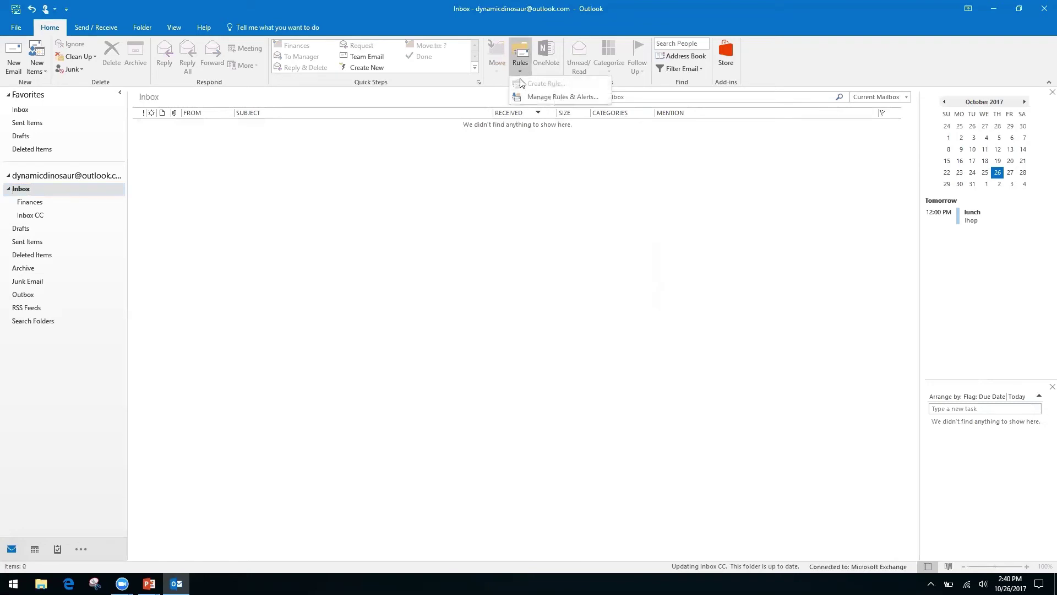
pyautogui.click(547, 98)
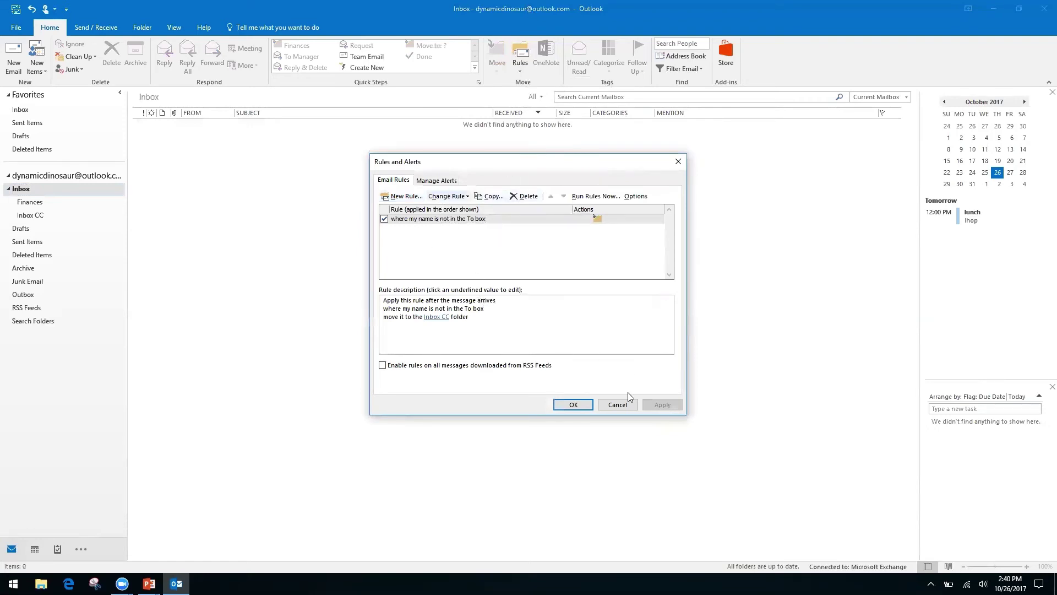
pyautogui.click(618, 405)
pyautogui.click(520, 70)
pyautogui.click(460, 174)
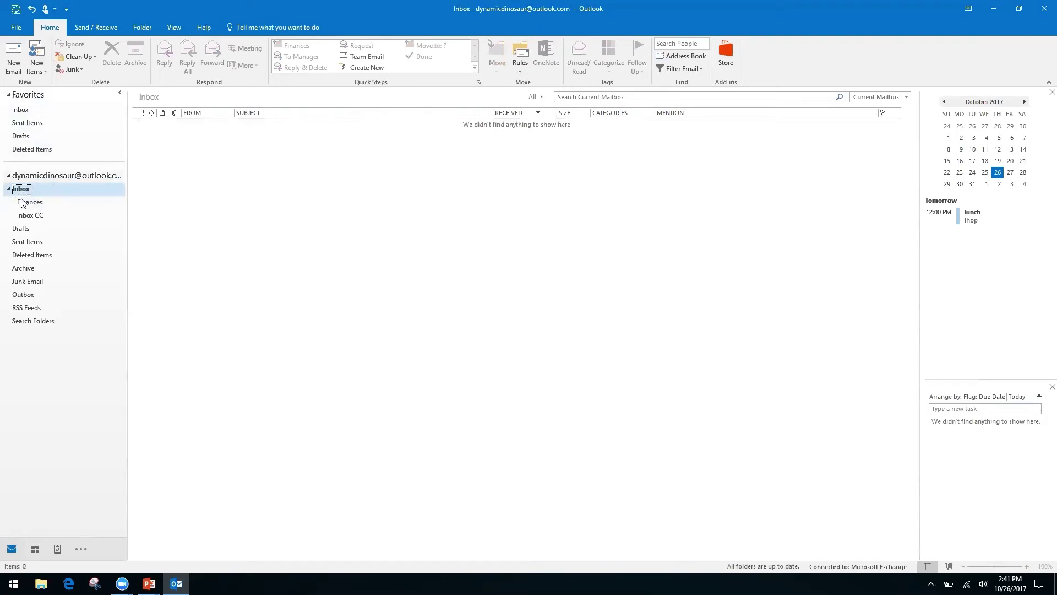
# Go to the account's Inbox and its Inbox CC subfolder to view the moved Friday Lunch conversation.
pyautogui.click(60, 176)
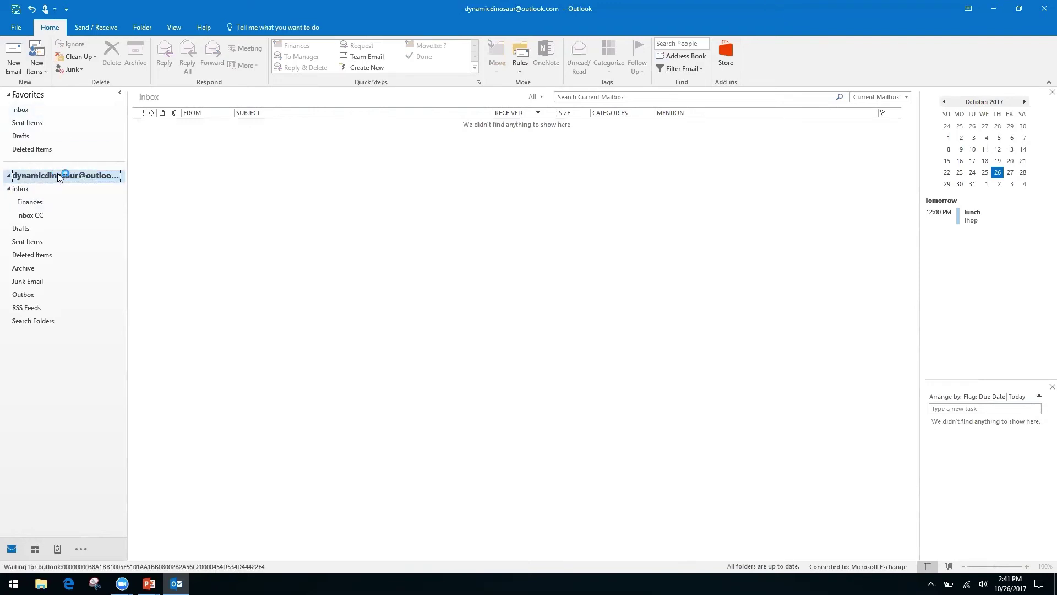
pyautogui.click(20, 109)
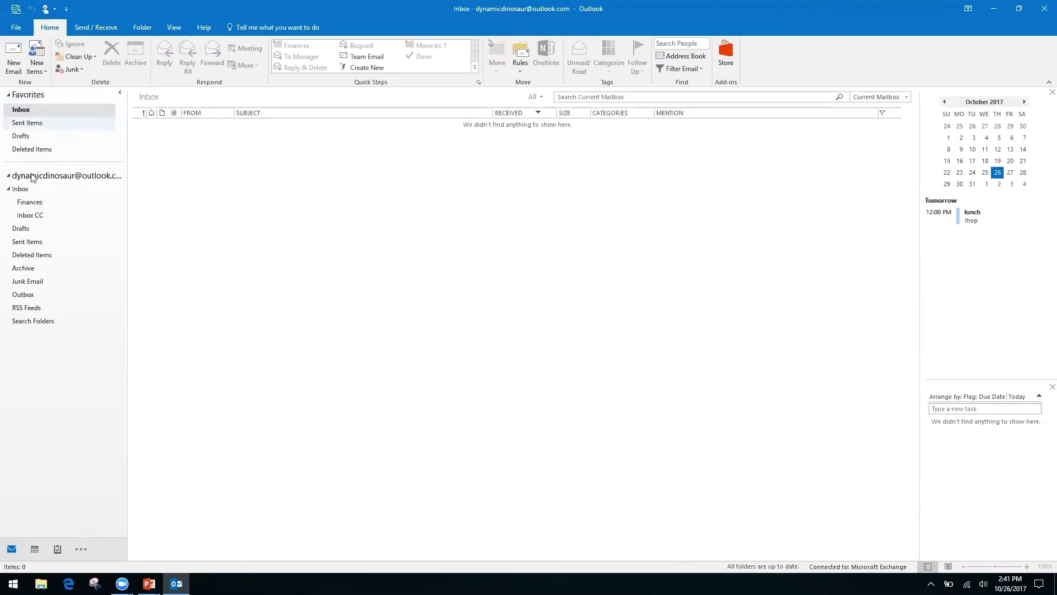
pyautogui.click(20, 188)
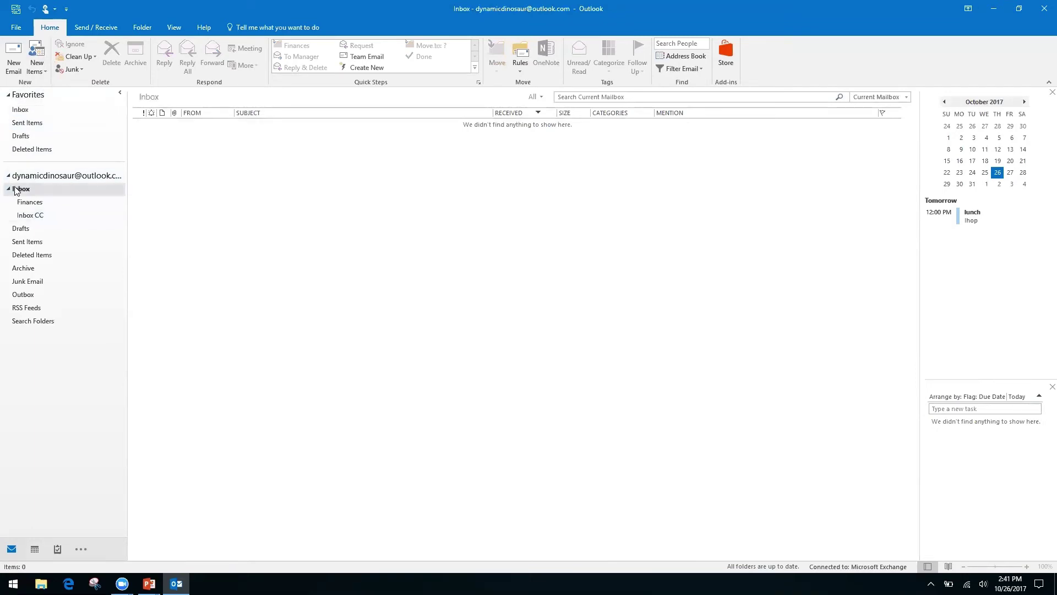
pyautogui.click(28, 218)
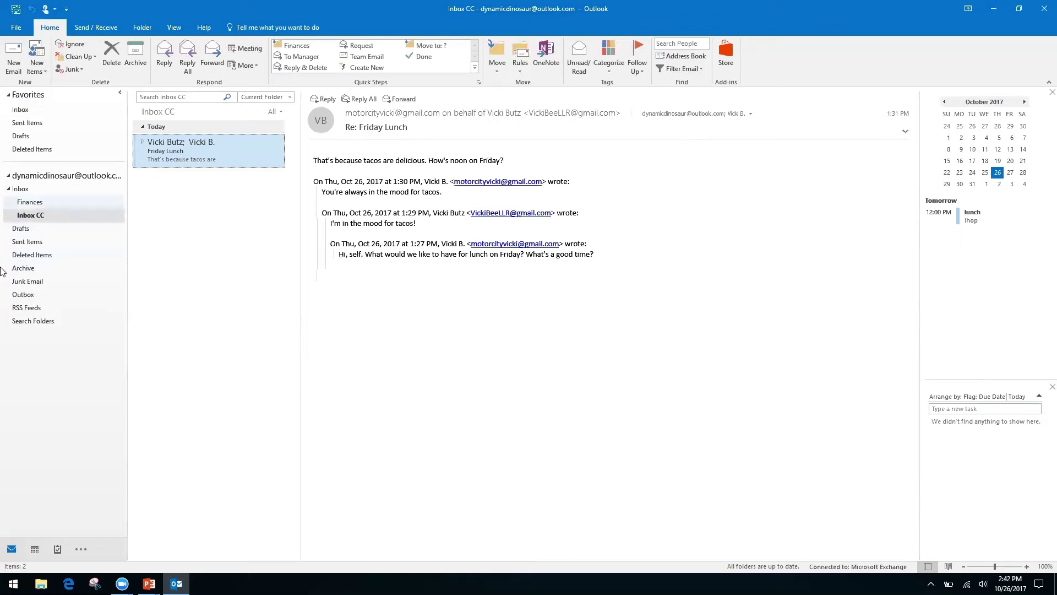
# Choose New Search Folder from the Search Folders context menu.
pyautogui.rightClick(32, 322)
pyautogui.click(47, 391)
pyautogui.rightClick(34, 330)
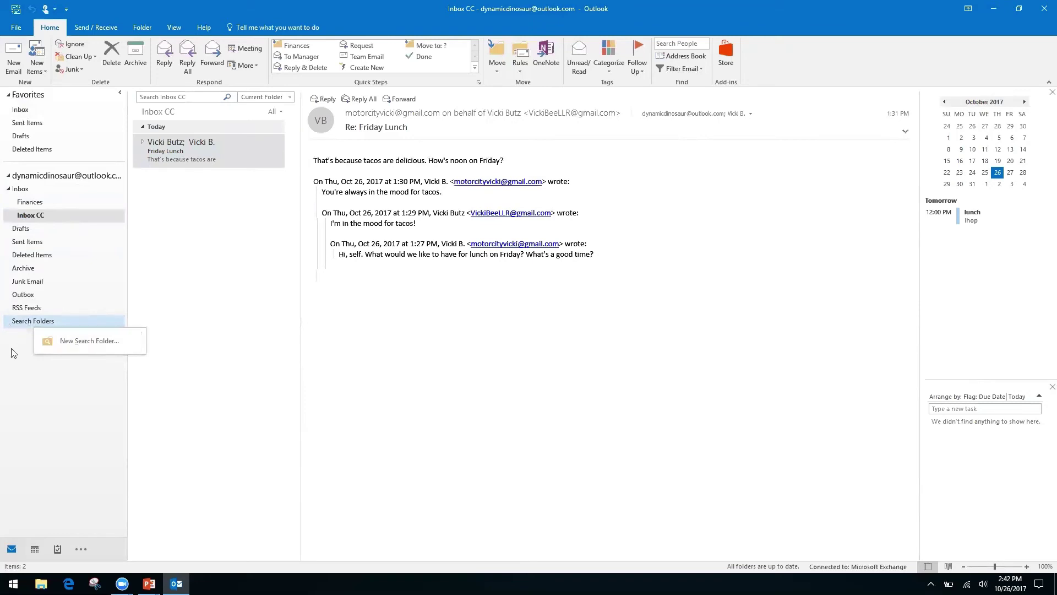
pyautogui.press('Escape')
pyautogui.rightClick(71, 329)
pyautogui.click(75, 330)
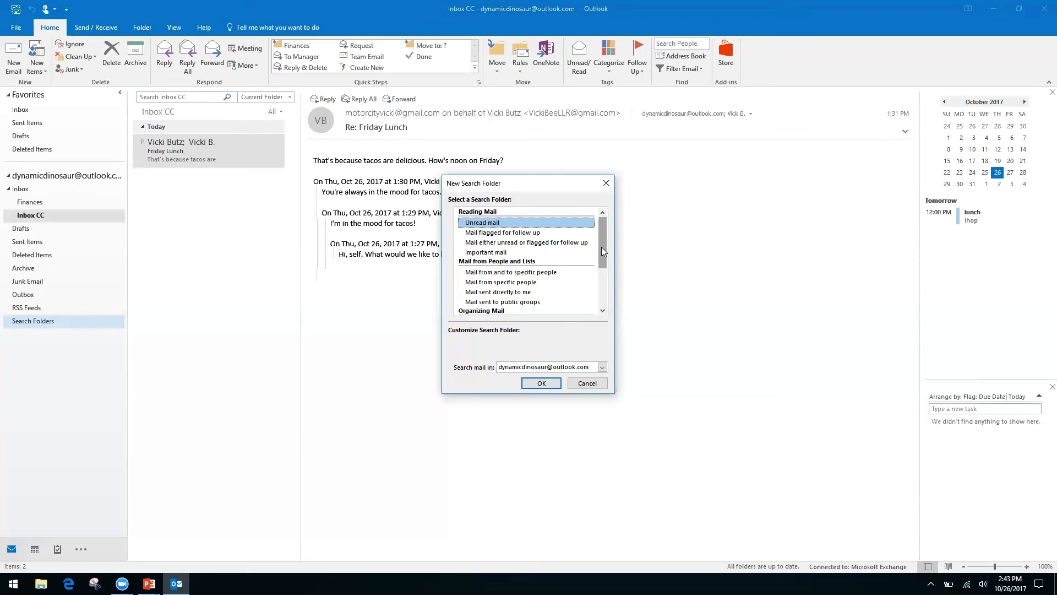
# Pick the custom search folder type, name it 'Invoices from Client A', and accept having no criteria.
pyautogui.click(491, 282)
pyautogui.click(492, 293)
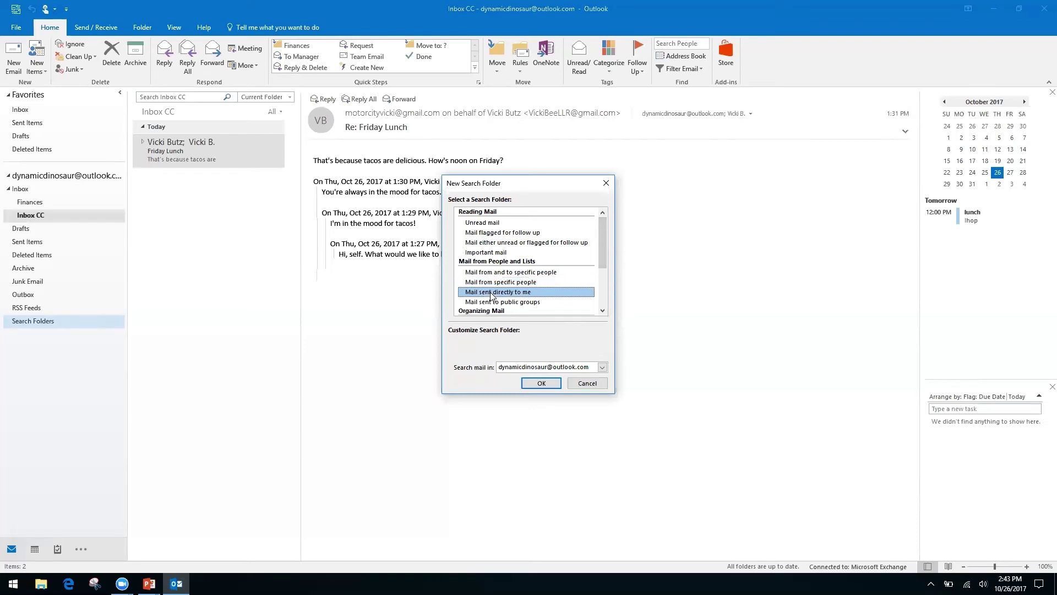
pyautogui.moveTo(599, 251); pyautogui.dragTo(599, 294)
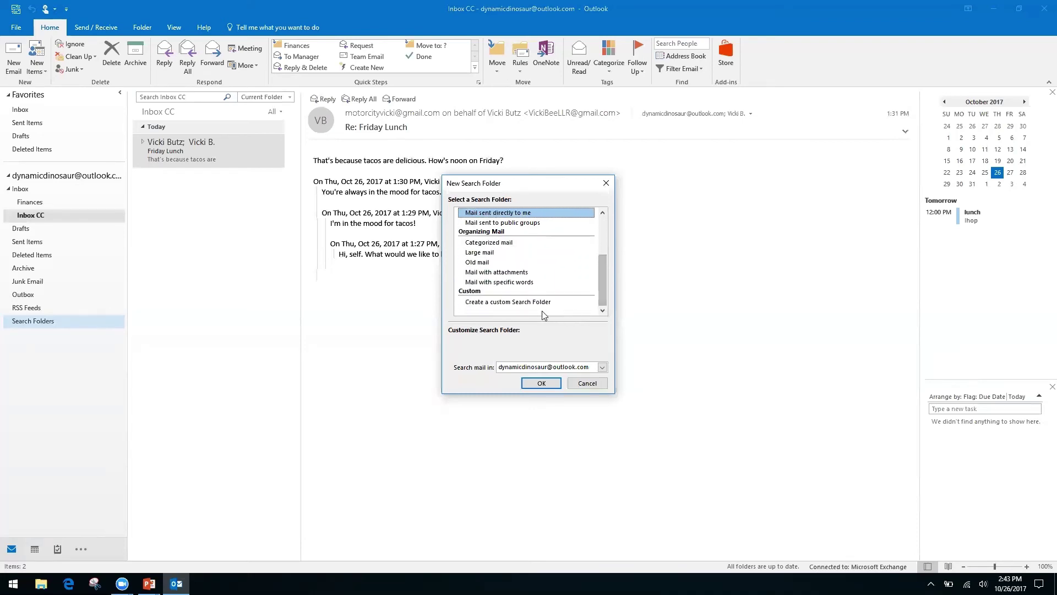
pyautogui.click(525, 302)
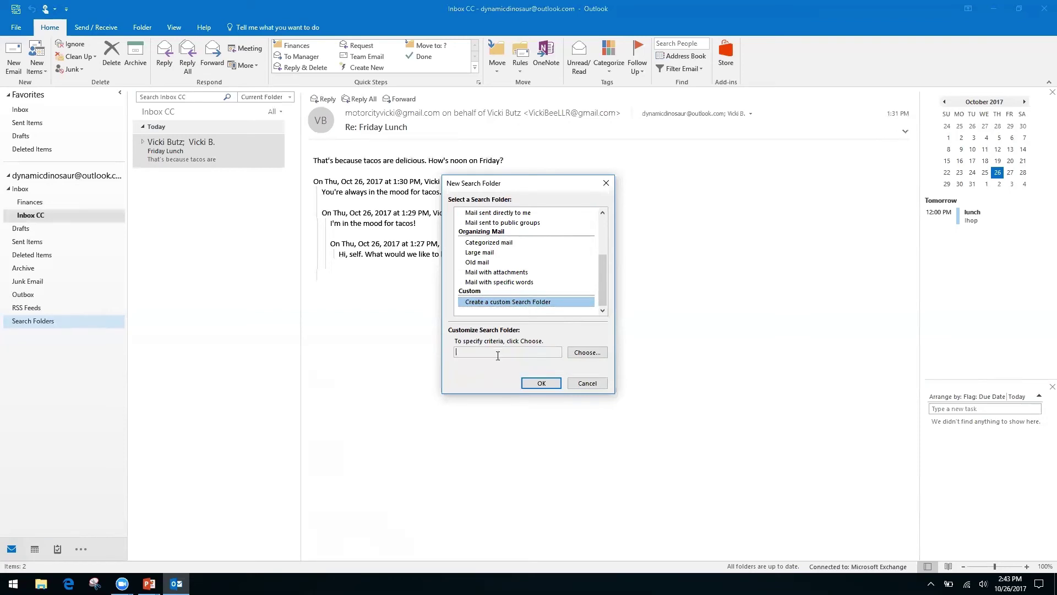
pyautogui.click(586, 353)
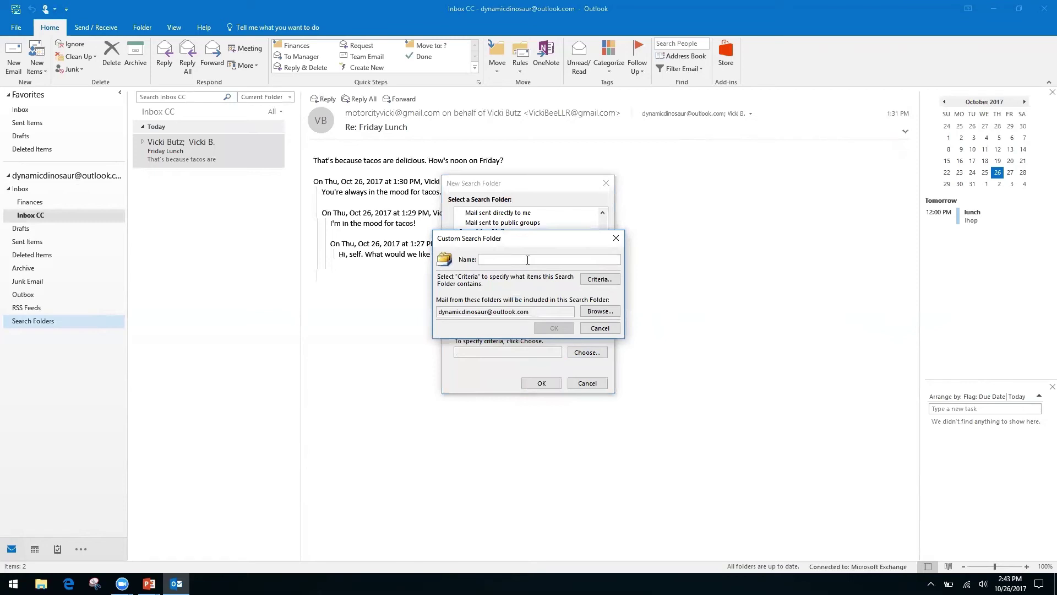
pyautogui.write('Invoices from Client A')
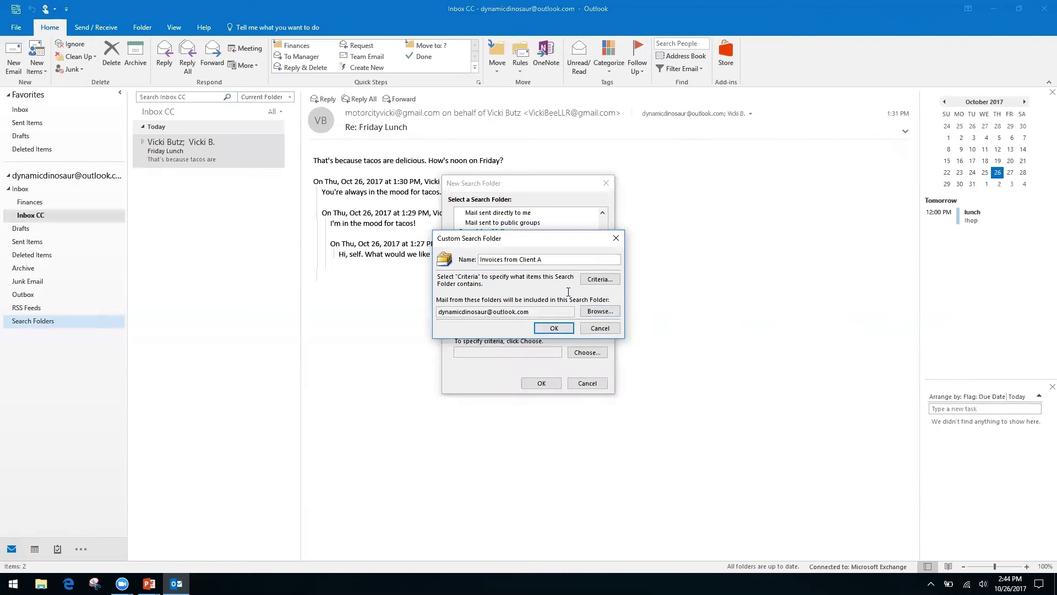
pyautogui.click(555, 329)
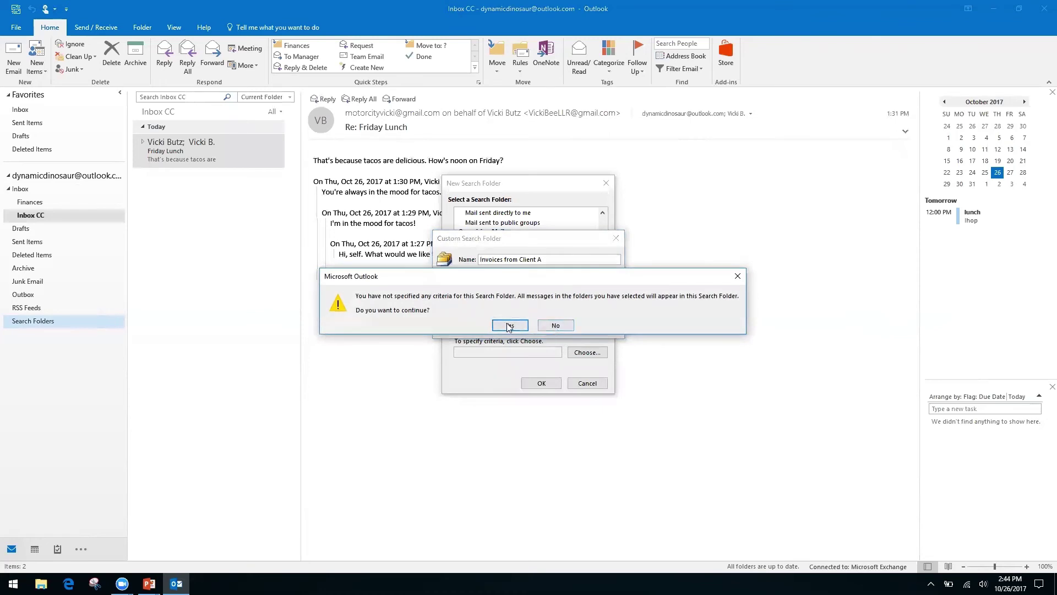
pyautogui.click(509, 326)
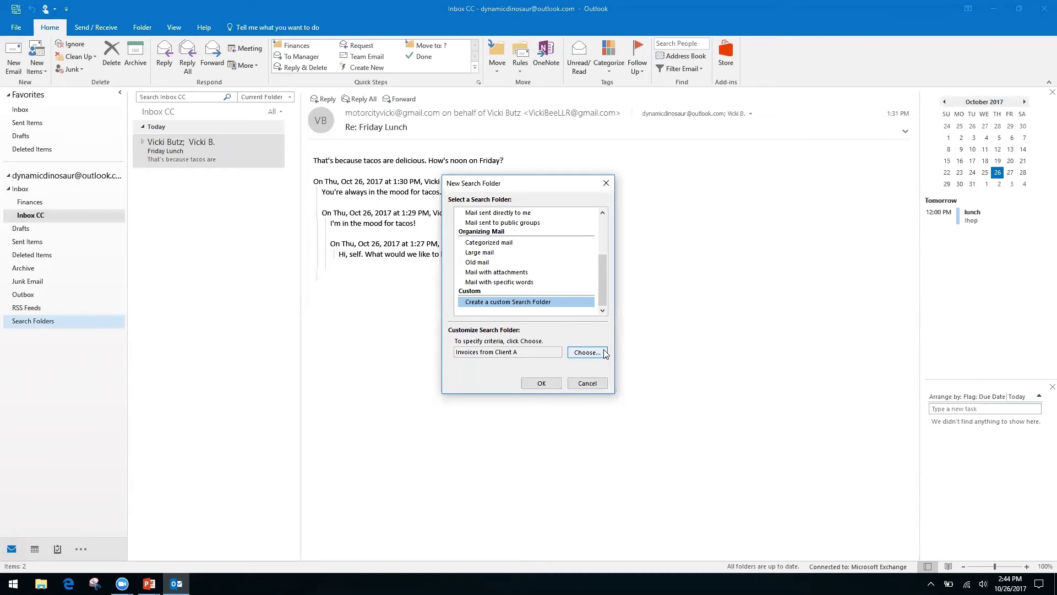
# Confirm the new search folder and view the 7 messages gathered in 'Invoices from Client A'.
pyautogui.click(542, 383)
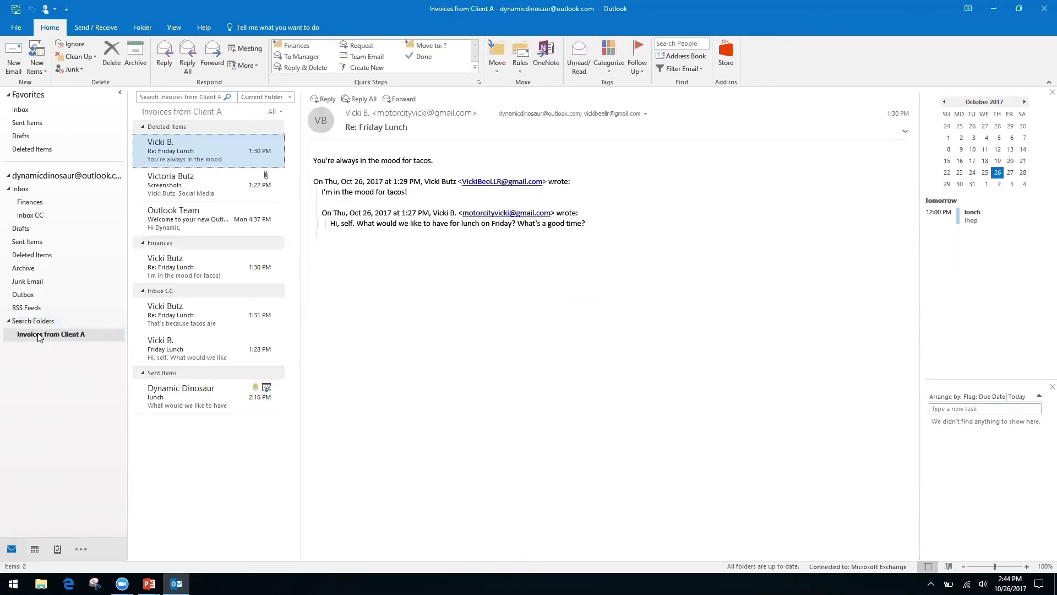
pyautogui.click(54, 336)
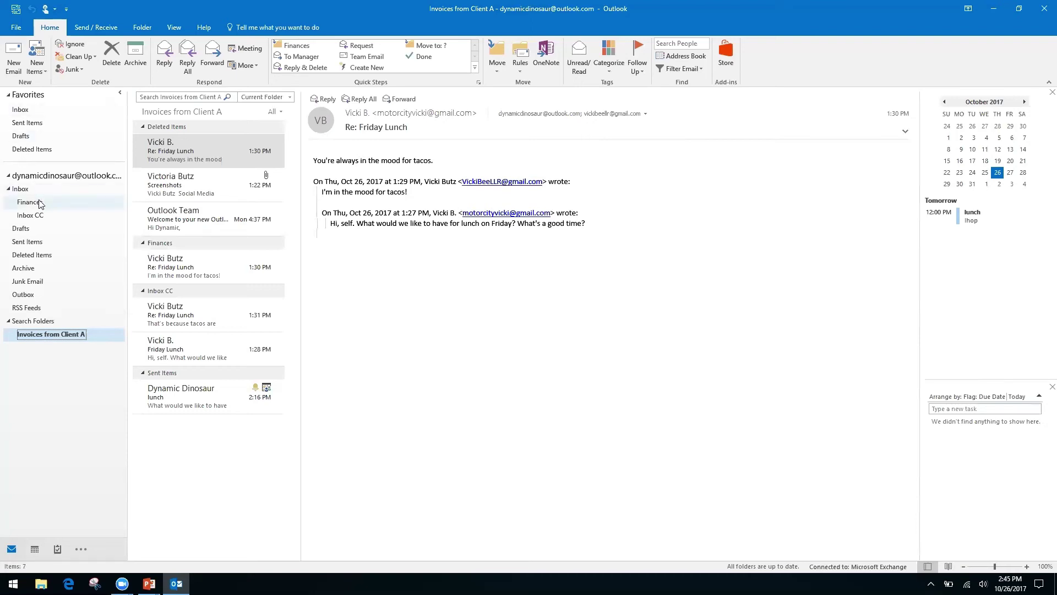
# Return to the Inbox CC folder and confirm the Friday Lunch conversation is there.
pyautogui.click(36, 222)
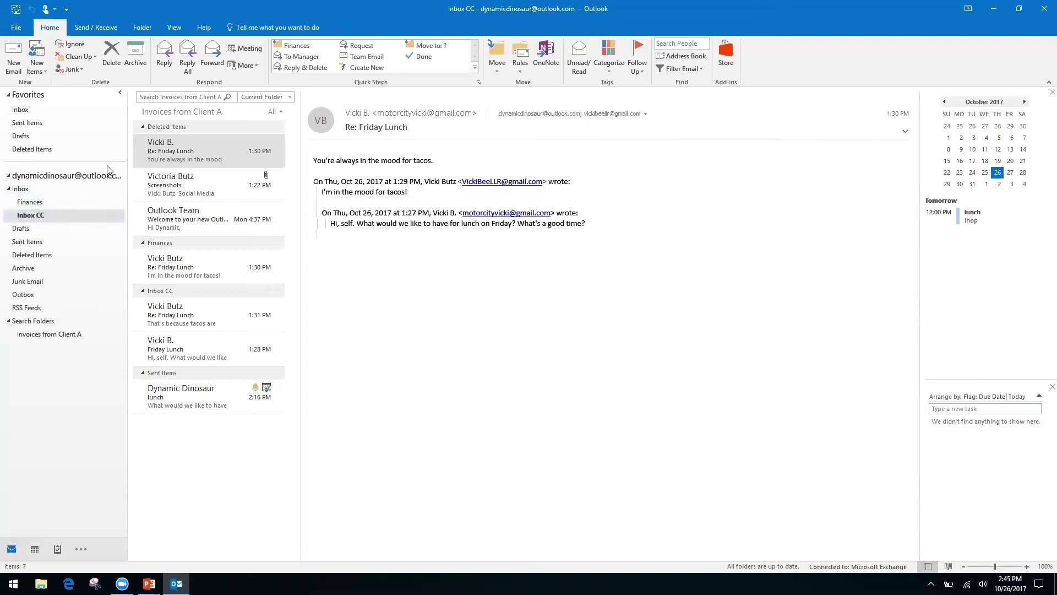
pyautogui.click(178, 95)
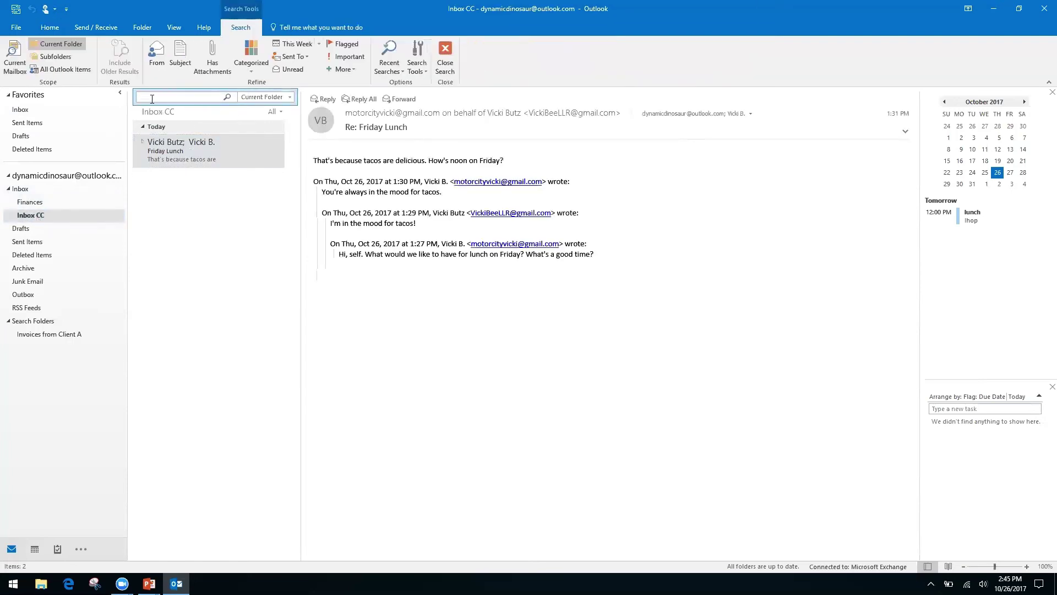
pyautogui.click(20, 188)
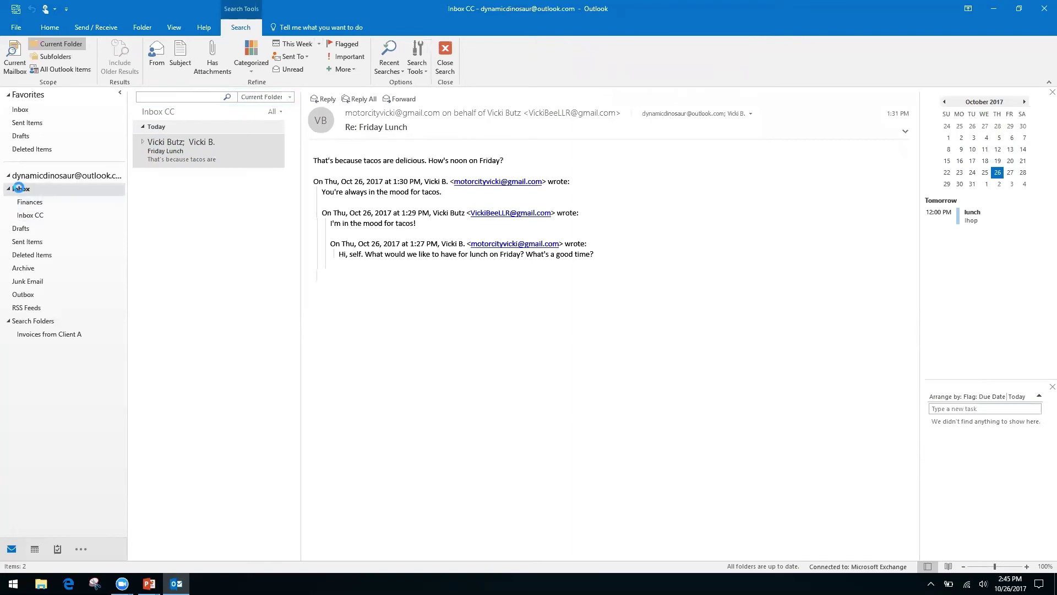
pyautogui.click(37, 215)
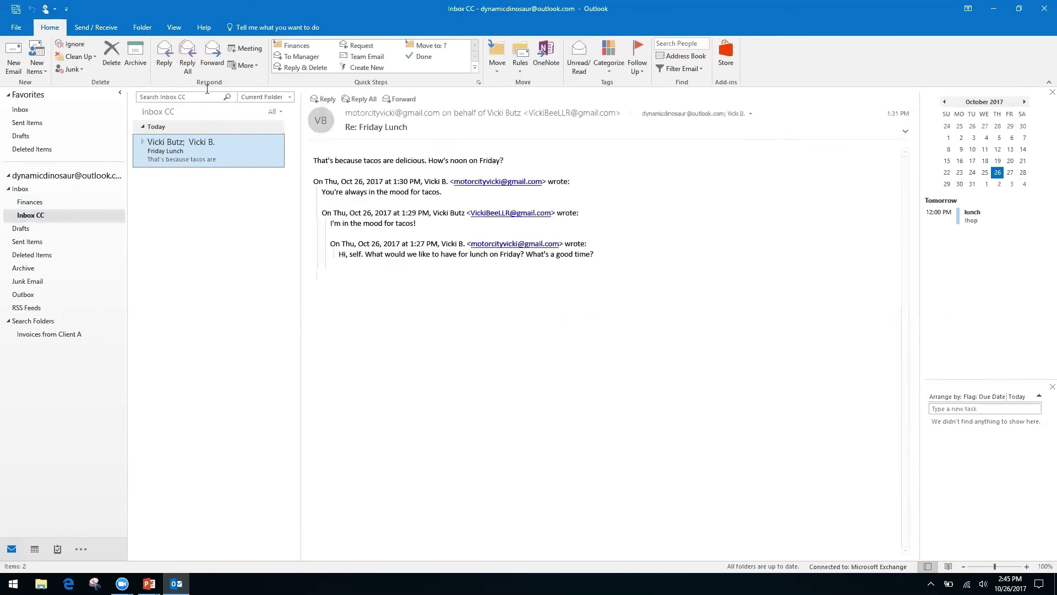
pyautogui.rightClick(142, 99)
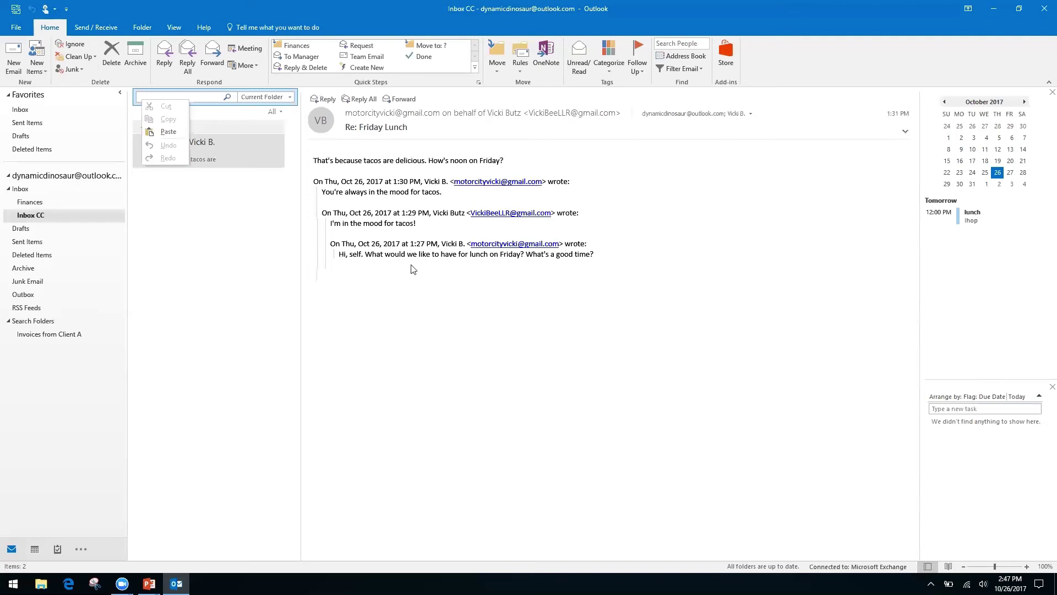
pyautogui.click(422, 351)
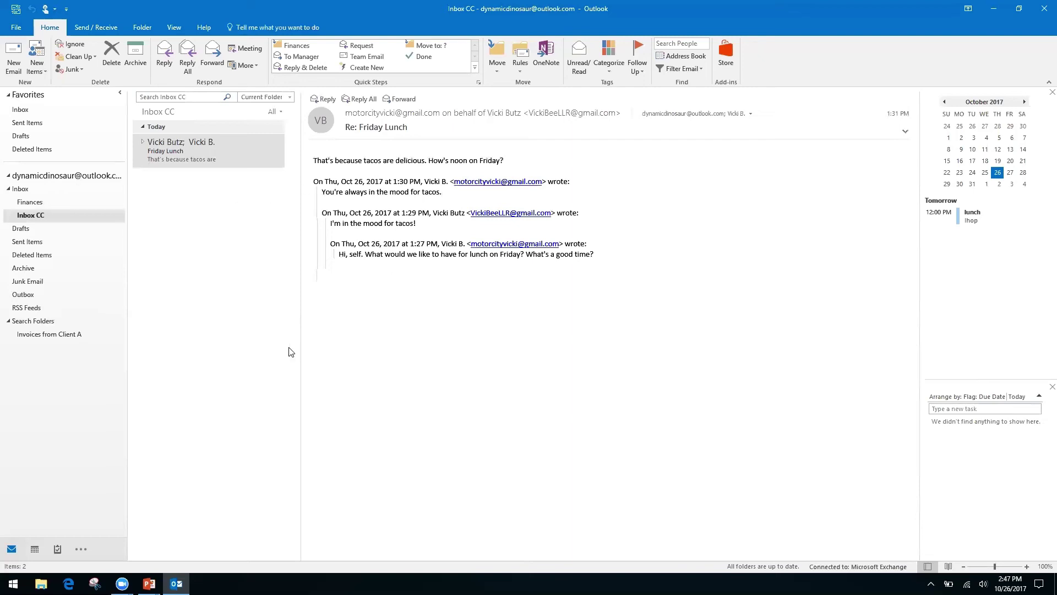
pyautogui.hotkey('alt', 'Tab')
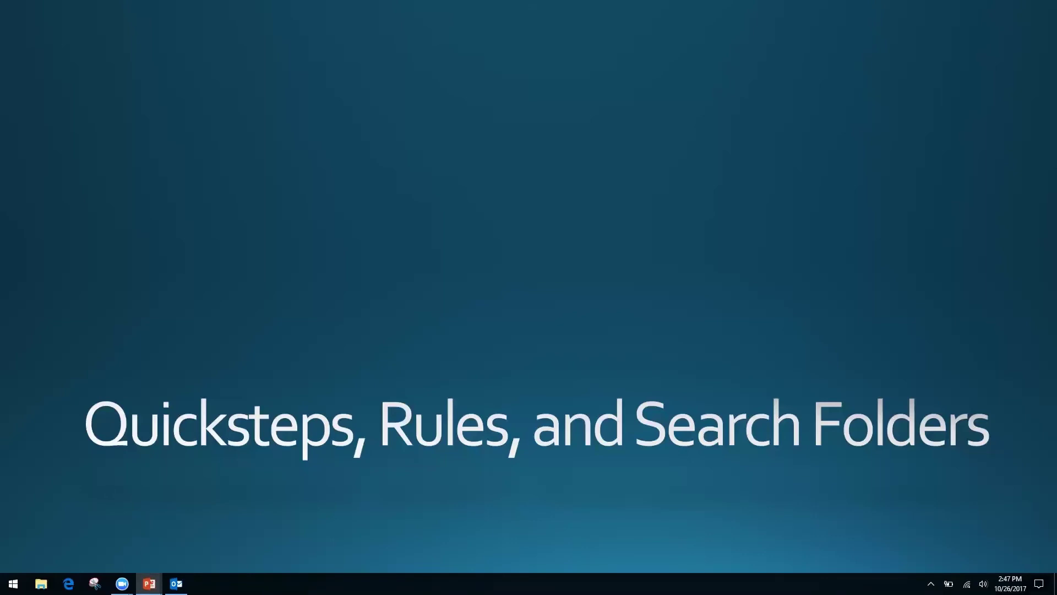
# Advance the slide show to the 'Forms, Templates, and Quick Parts' slide, then return to Outlook.
pyautogui.press('Right')
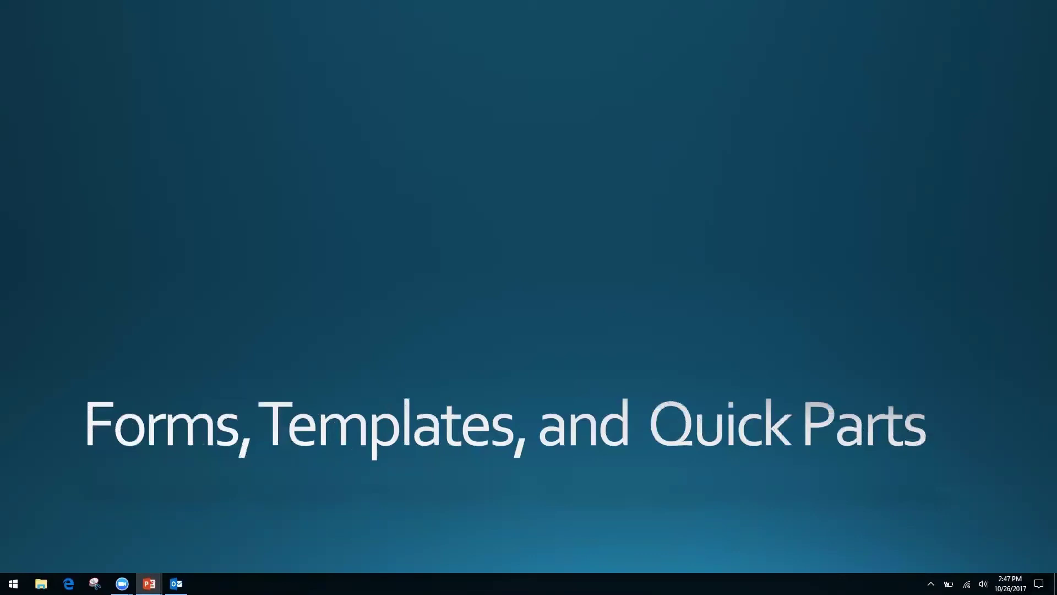
pyautogui.hotkey('alt', 'Tab')
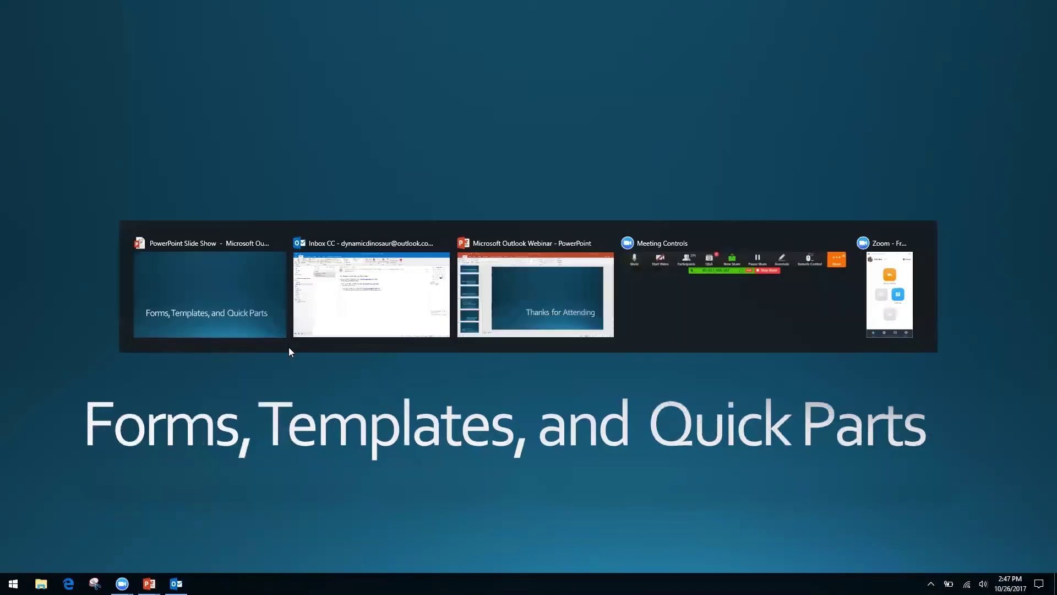
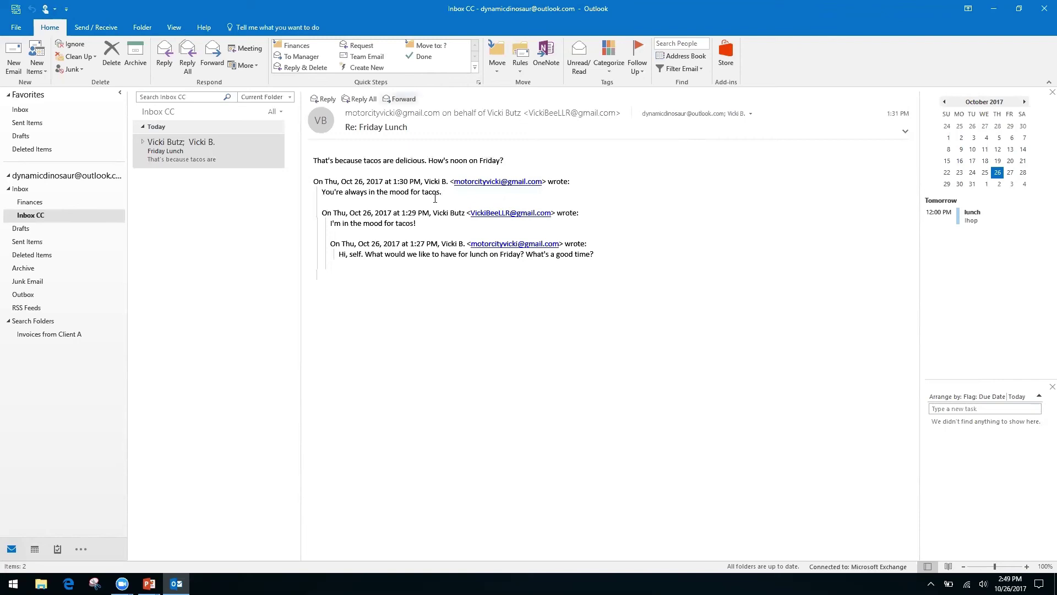
# Select the Friday Lunch conversation and check its message text shortcut menu, then dismiss it.
pyautogui.click(178, 154)
pyautogui.rightClick(406, 254)
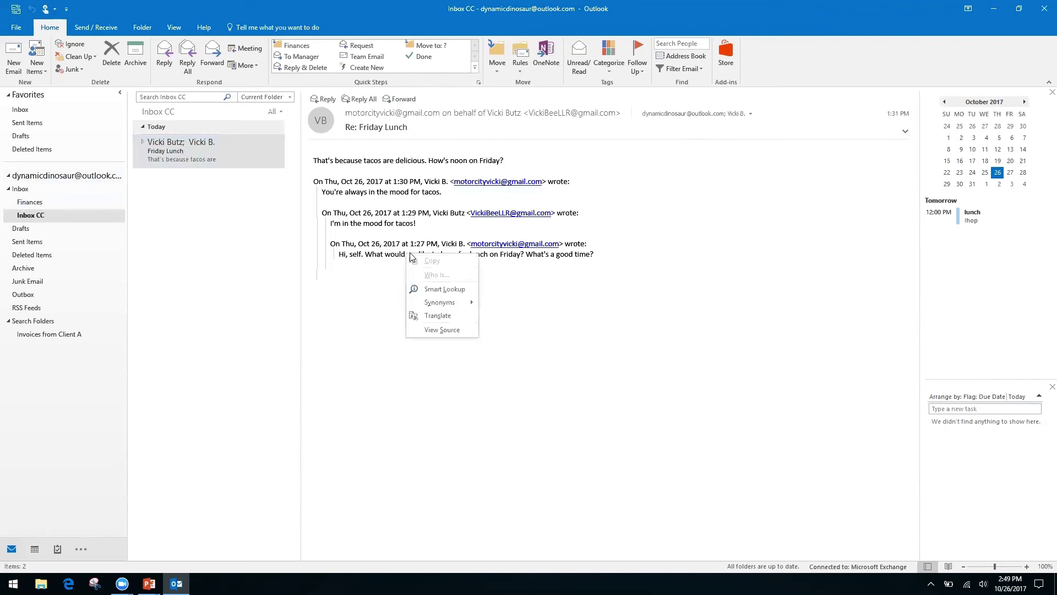
pyautogui.rightClick(360, 245)
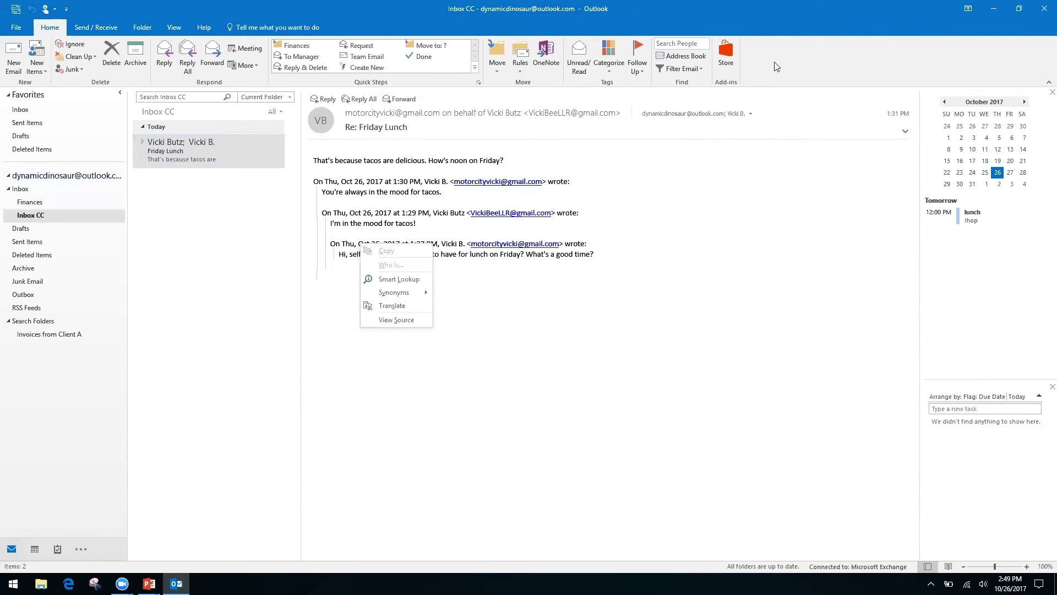
pyautogui.press('Escape')
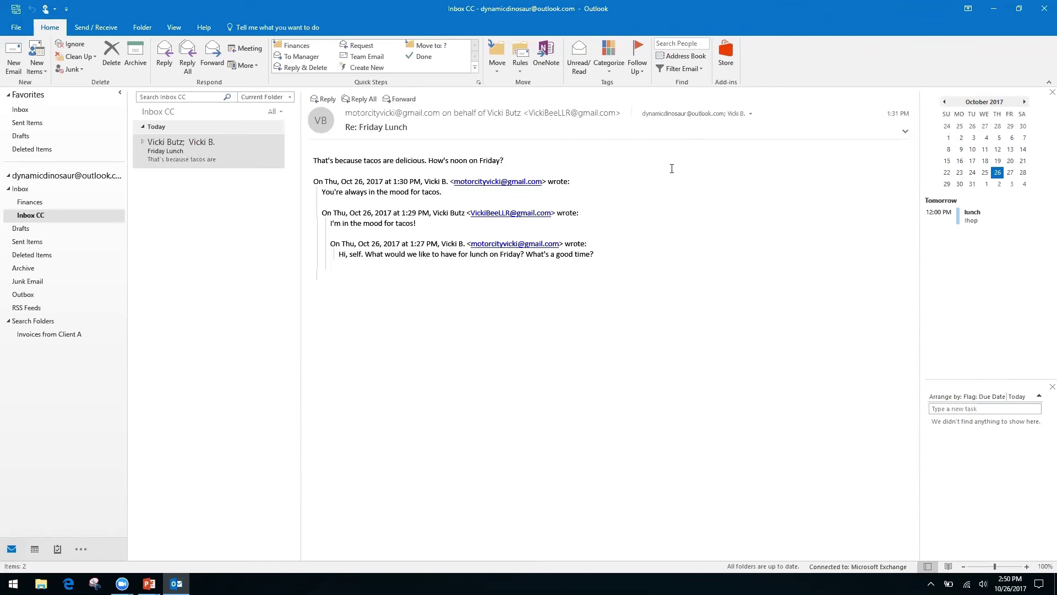
# Start a new email with the subject 'Monthly Report'.
pyautogui.click(13, 55)
pyautogui.click(105, 226)
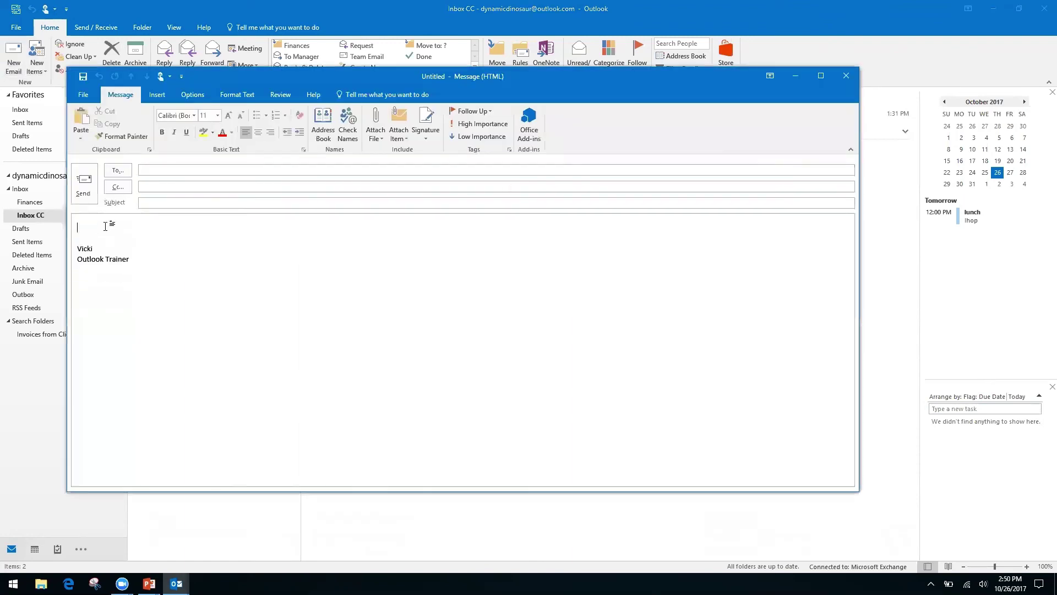
pyautogui.click(184, 204)
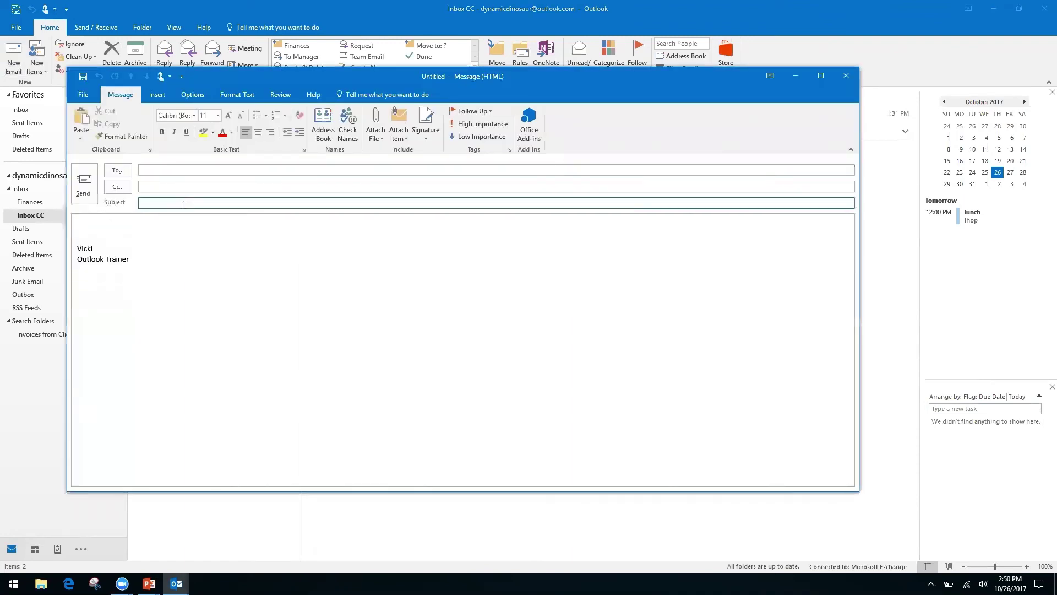
pyautogui.write('Monthly Report')
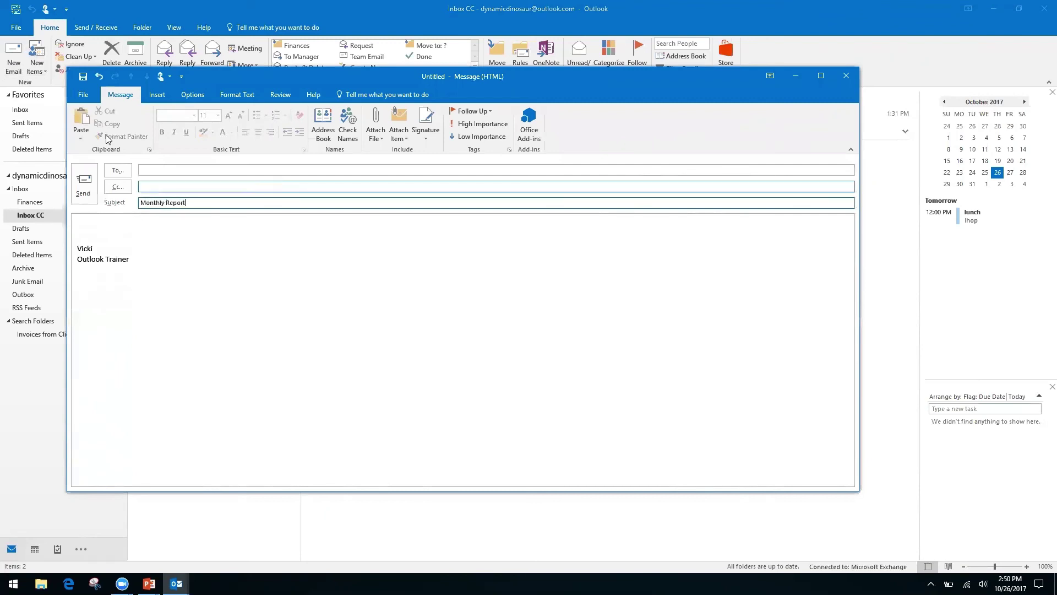
# Write 'Month' and 'Date' lines, a blank line, then 'Information, see spreadsheet' in the body.
pyautogui.click(104, 224)
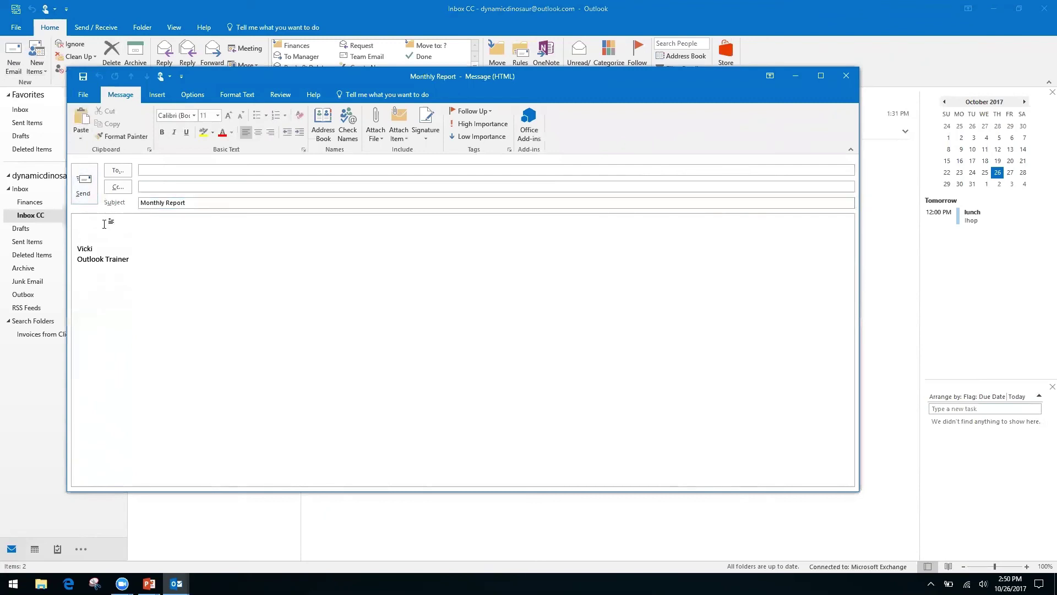
pyautogui.write('Month')
pyautogui.press('Return')
pyautogui.write('Date')
pyautogui.press('Return')
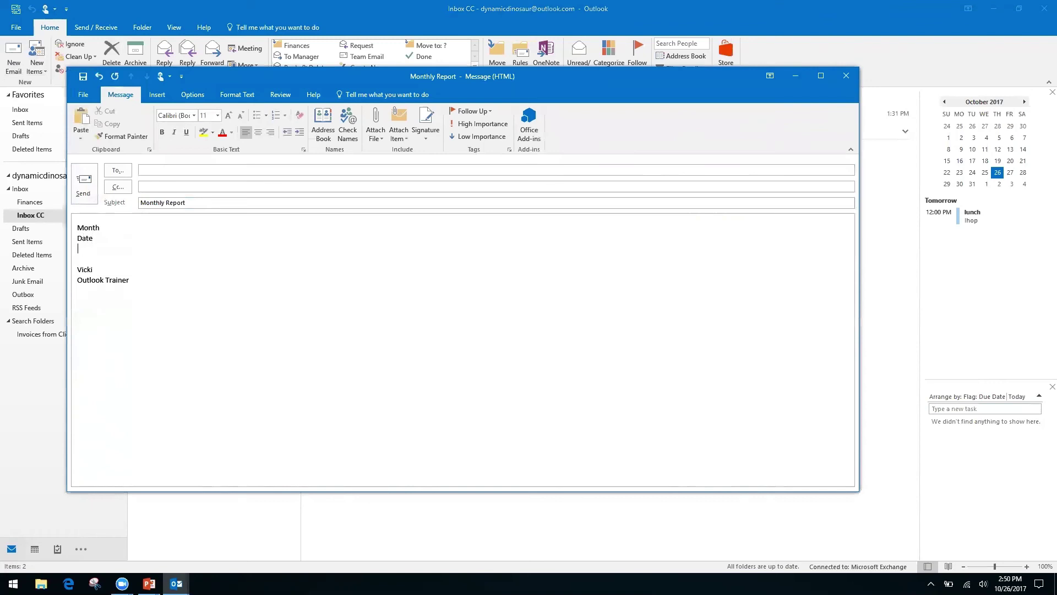
pyautogui.press('Return')
pyautogui.write('In')
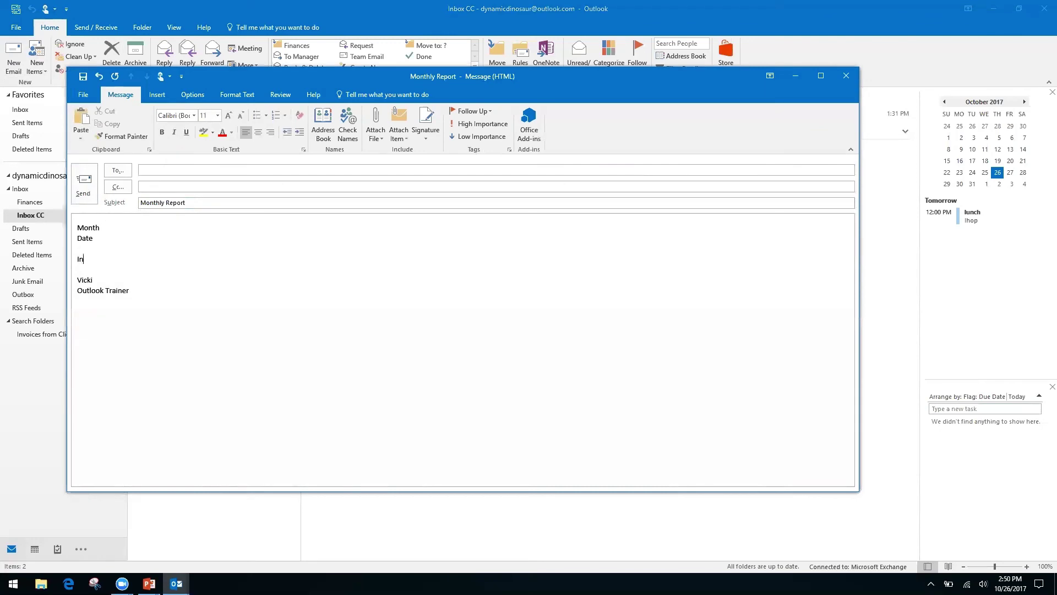
pyautogui.write('formation, see spreadsheet')
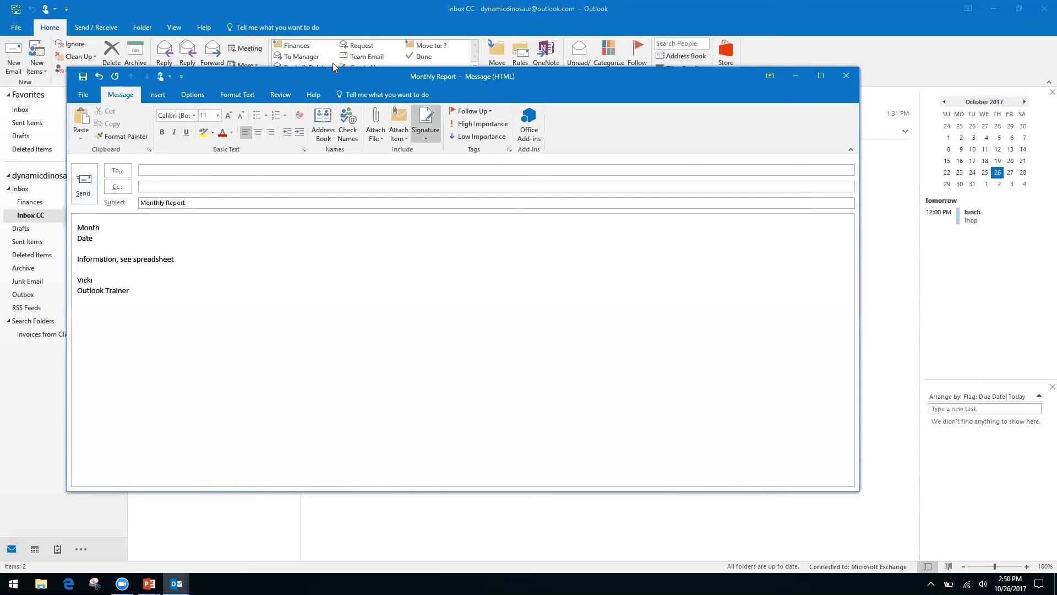
pyautogui.click(80, 97)
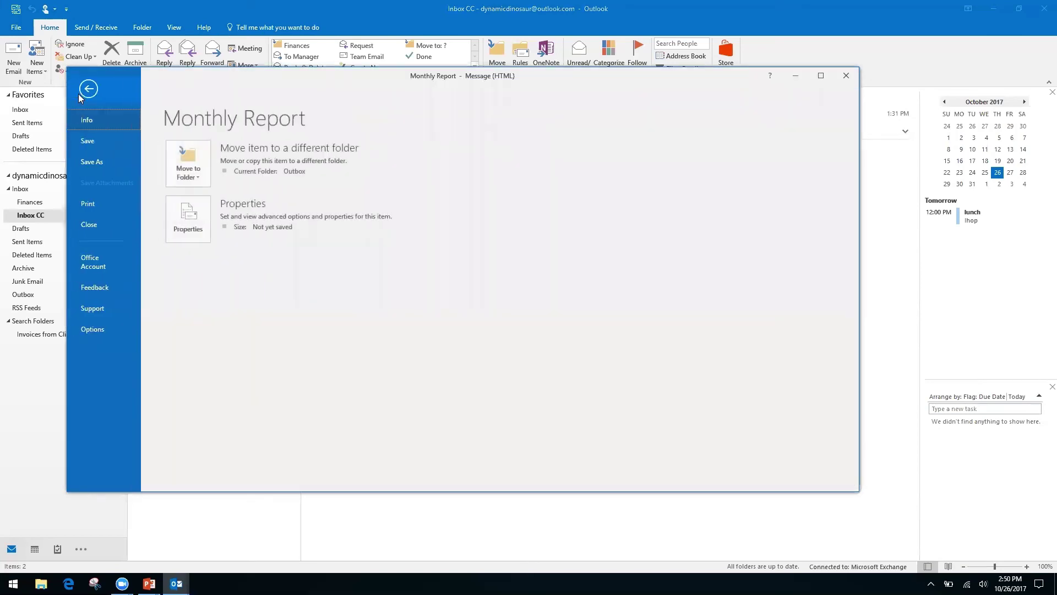
pyautogui.click(97, 161)
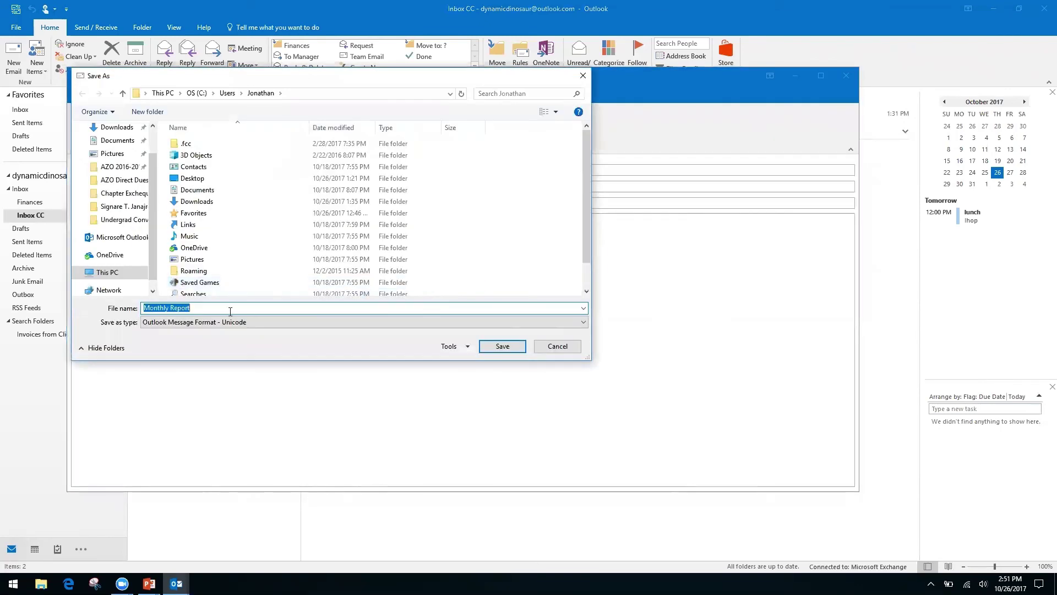
pyautogui.click(547, 322)
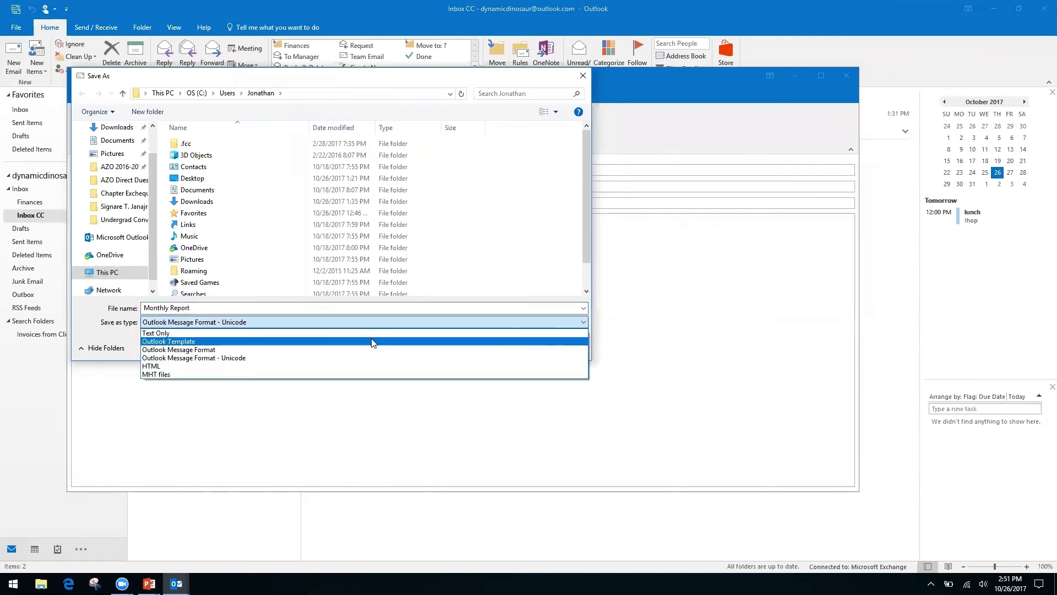
pyautogui.click(180, 365)
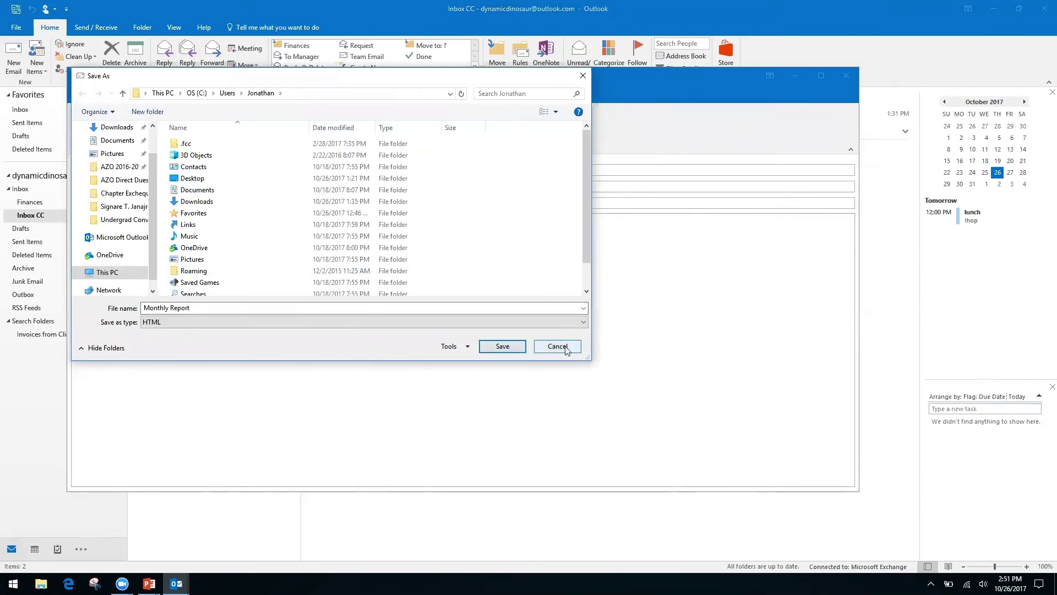
pyautogui.click(558, 346)
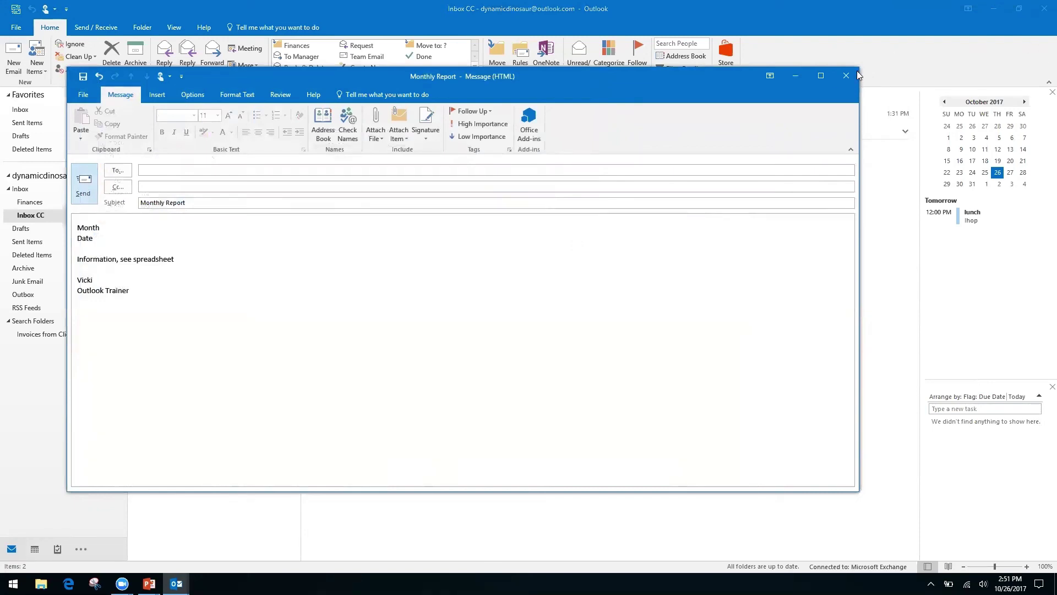
# Discard the Monthly Report draft and advance to the 'How to Speed Up Outlook Search' slide.
pyautogui.click(845, 79)
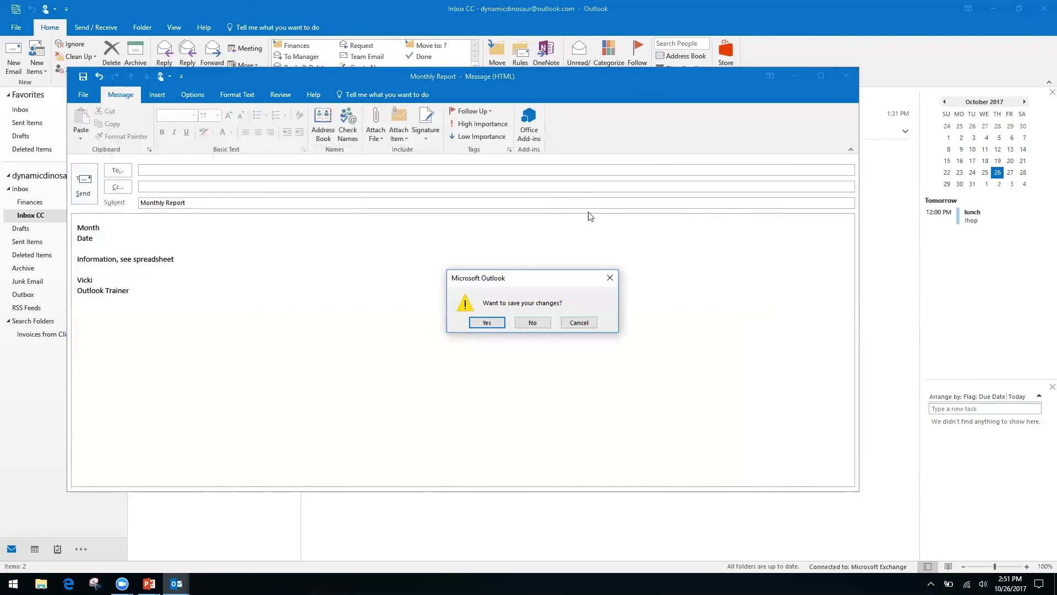
pyautogui.click(533, 324)
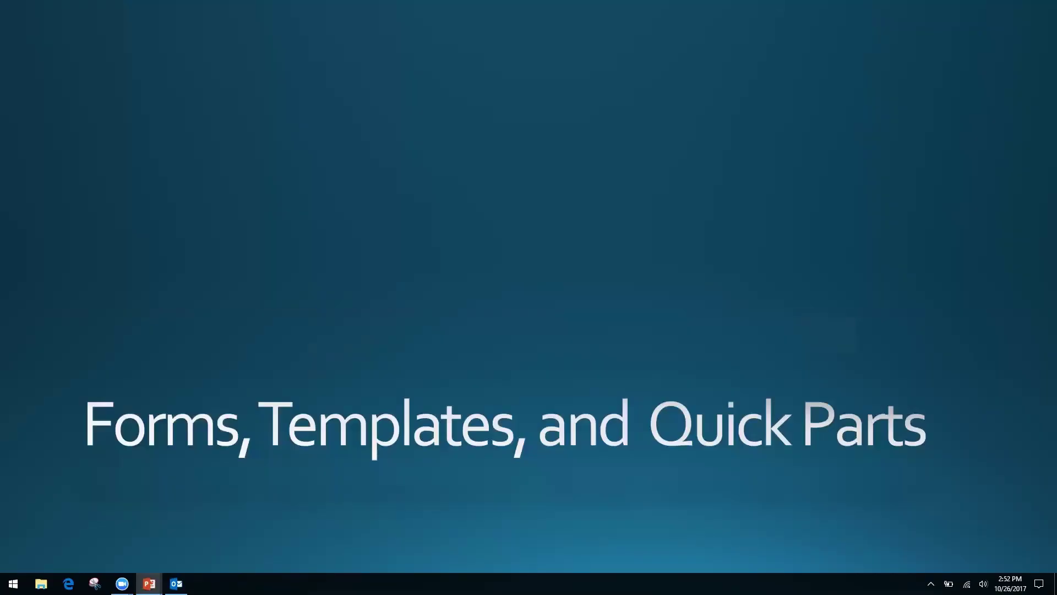
pyautogui.press('Right')
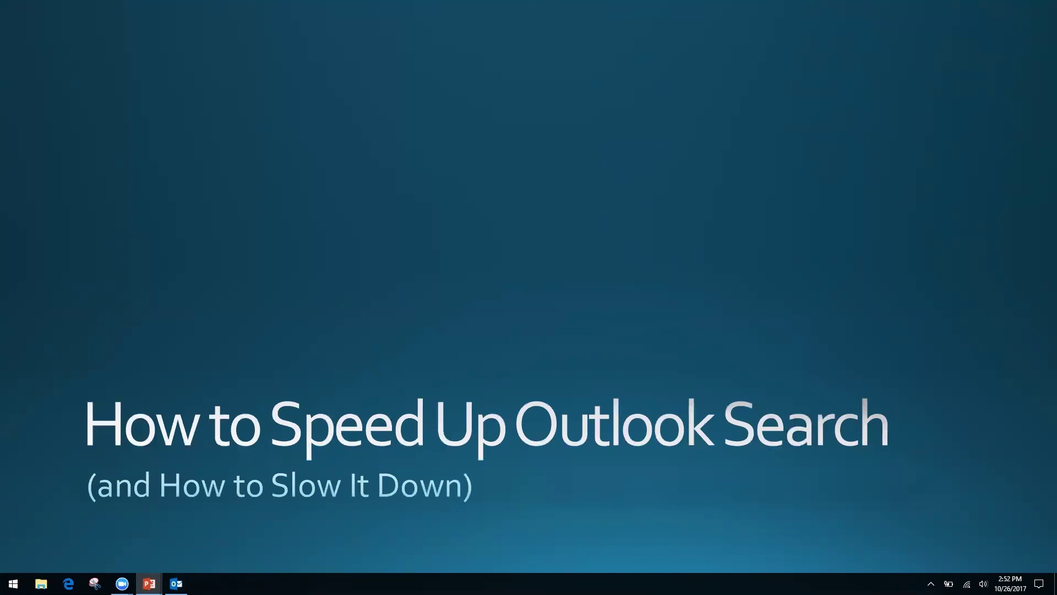